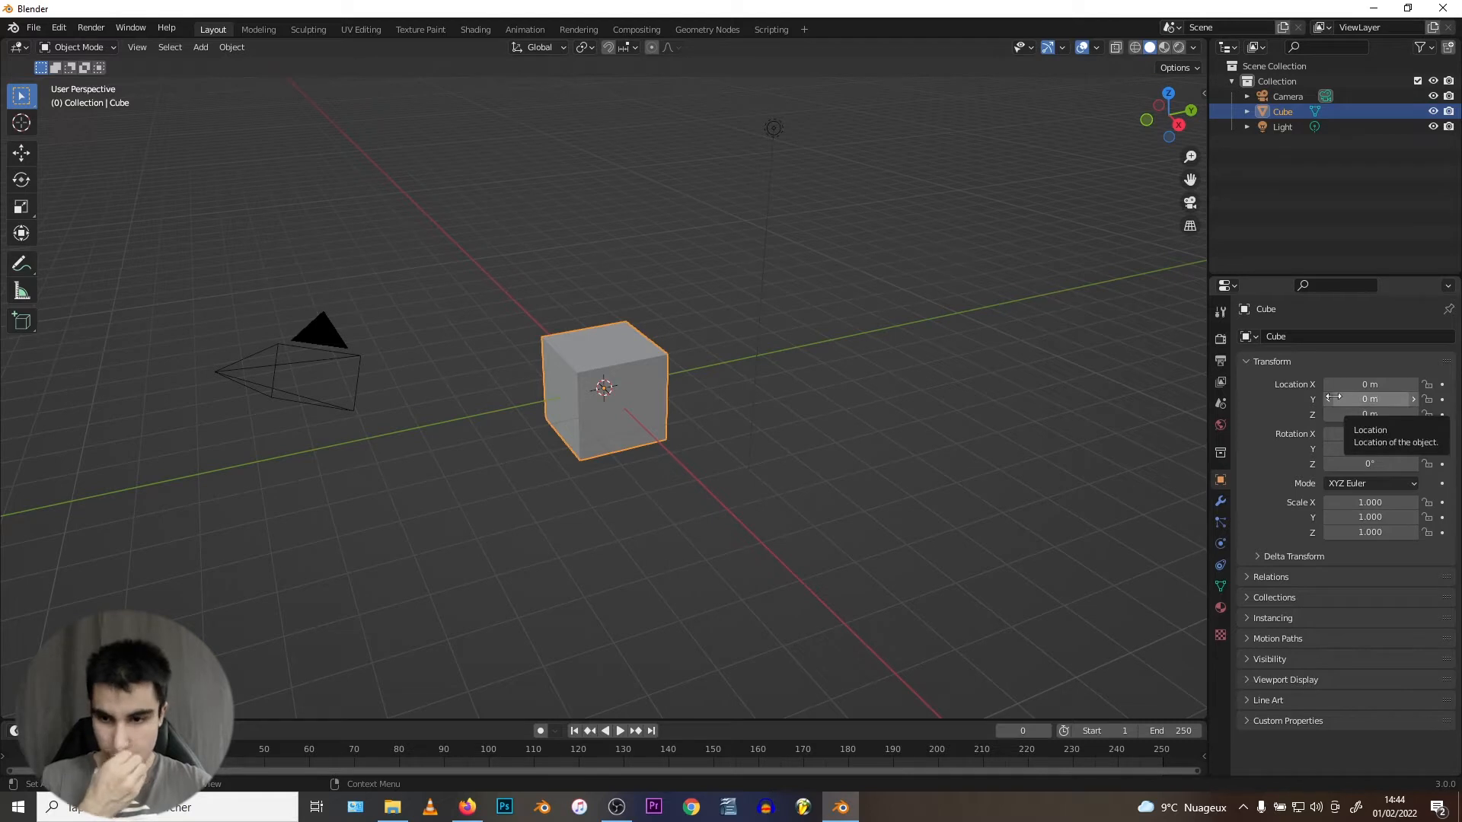
# Open the scene's render settings, look over the render engine choices and expand the Ambient Occlusion options.
pyautogui.click(1219, 382)
pyautogui.click(1220, 338)
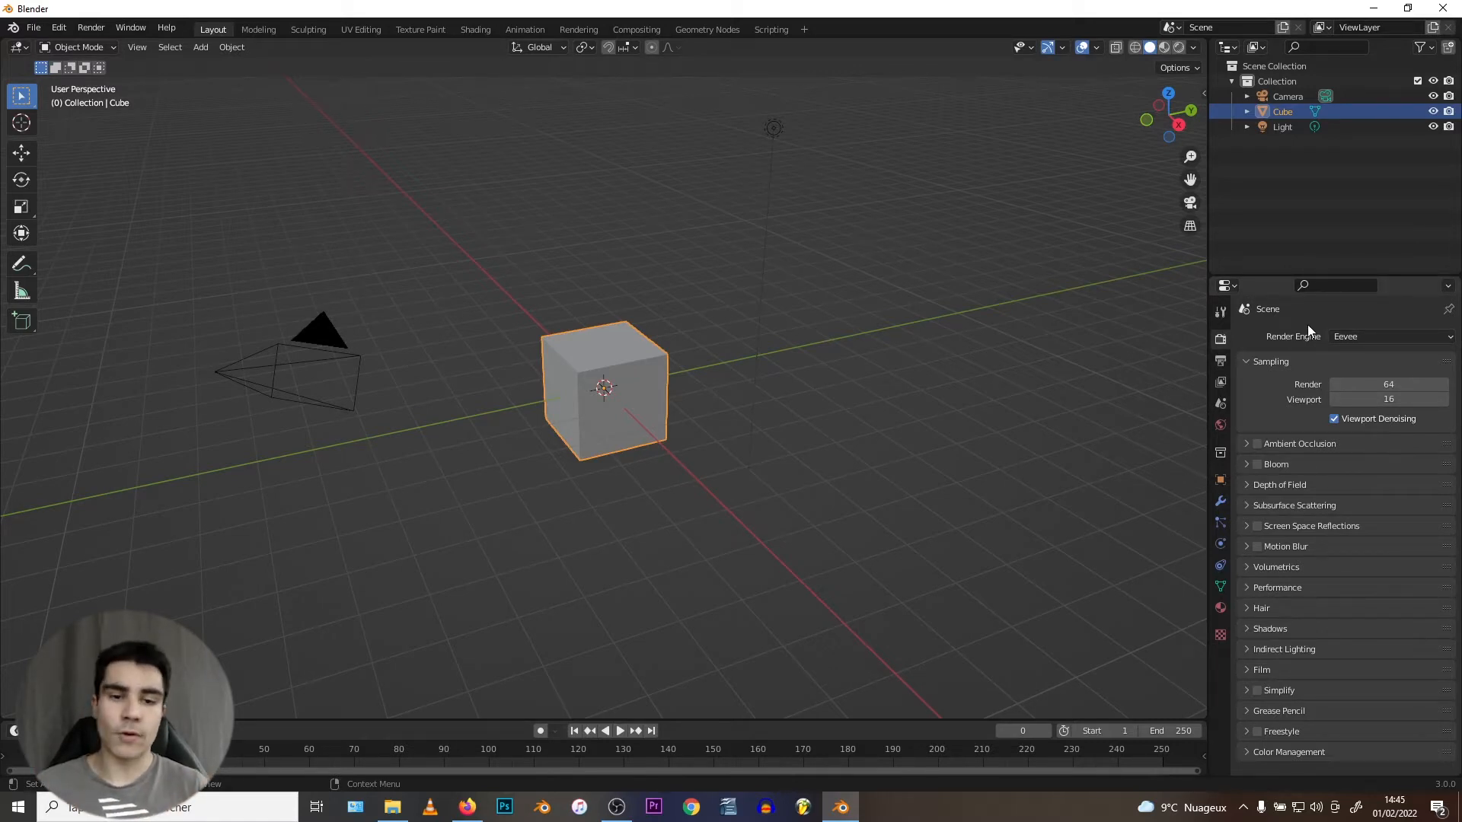
pyautogui.click(1378, 341)
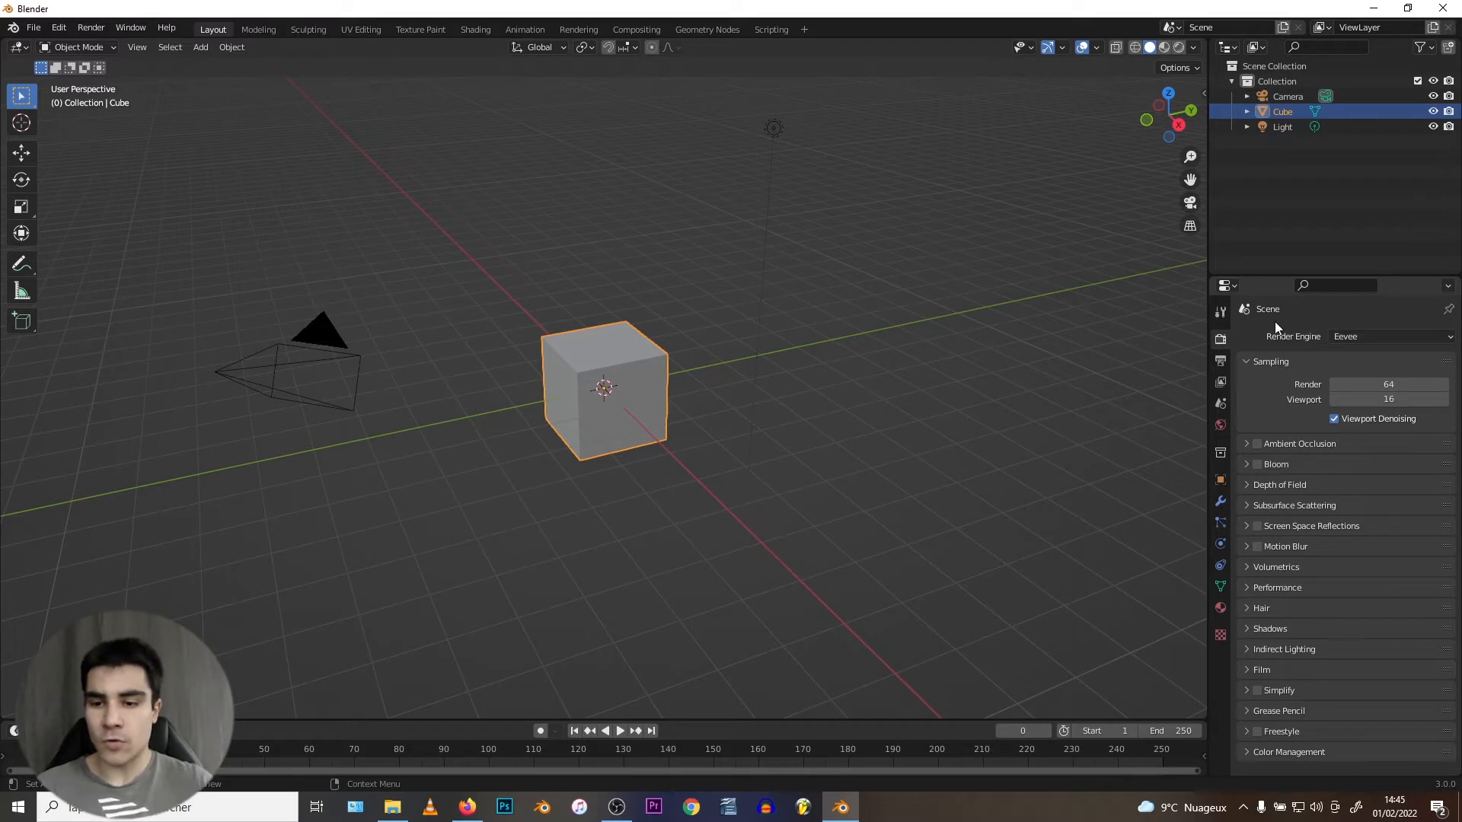
pyautogui.click(1299, 443)
pyautogui.click(1258, 444)
pyautogui.click(1258, 443)
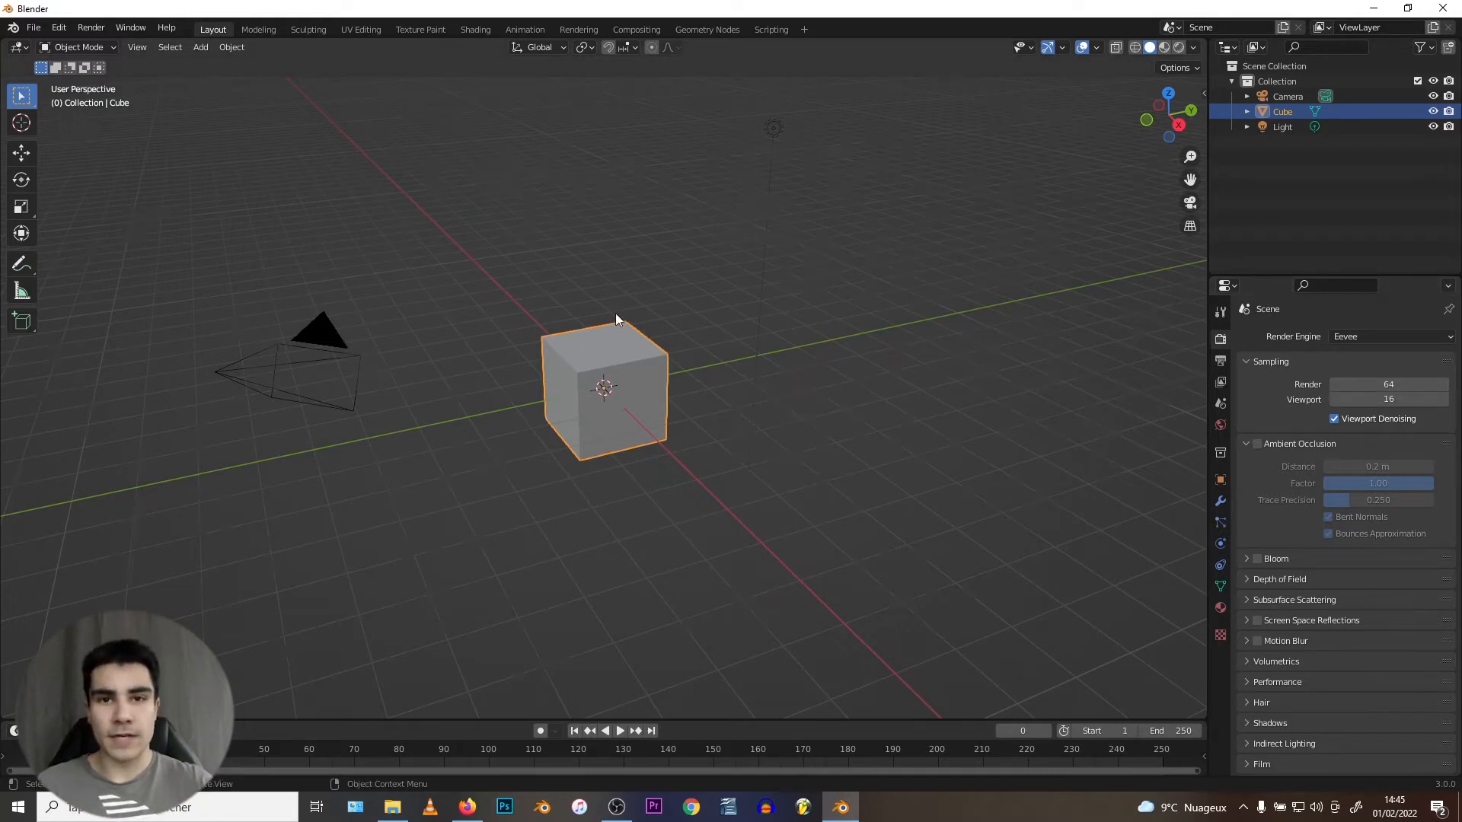
# Enter Edit Mode on the cube and extrude its top face upward into a second block.
pyautogui.scroll(5, 616, 318)
pyautogui.moveTo(597, 323); pyautogui.dragTo(579, 360, button='middle')
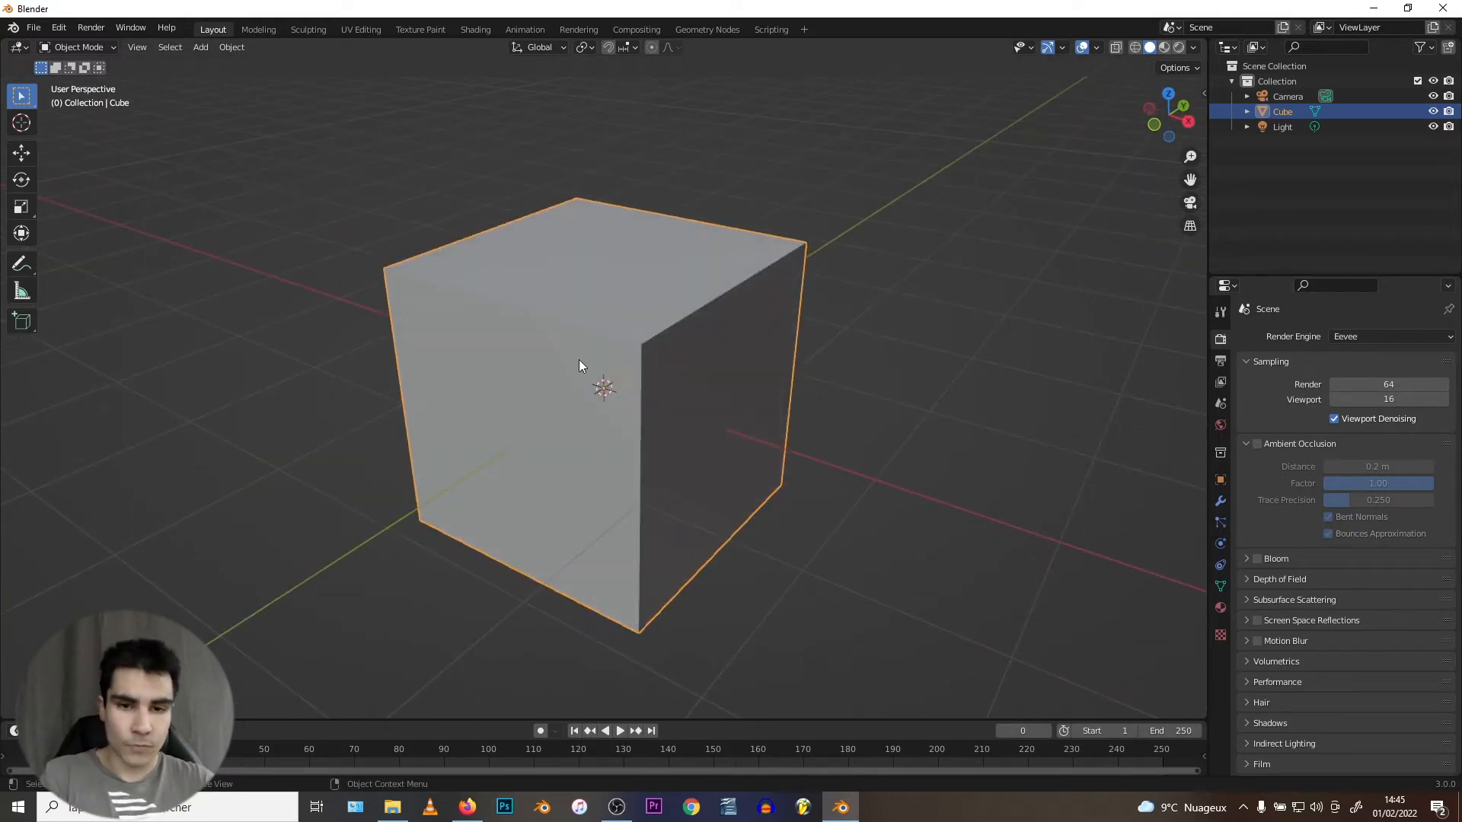
pyautogui.press('Tab')
pyautogui.hotkey('alt', 'a')
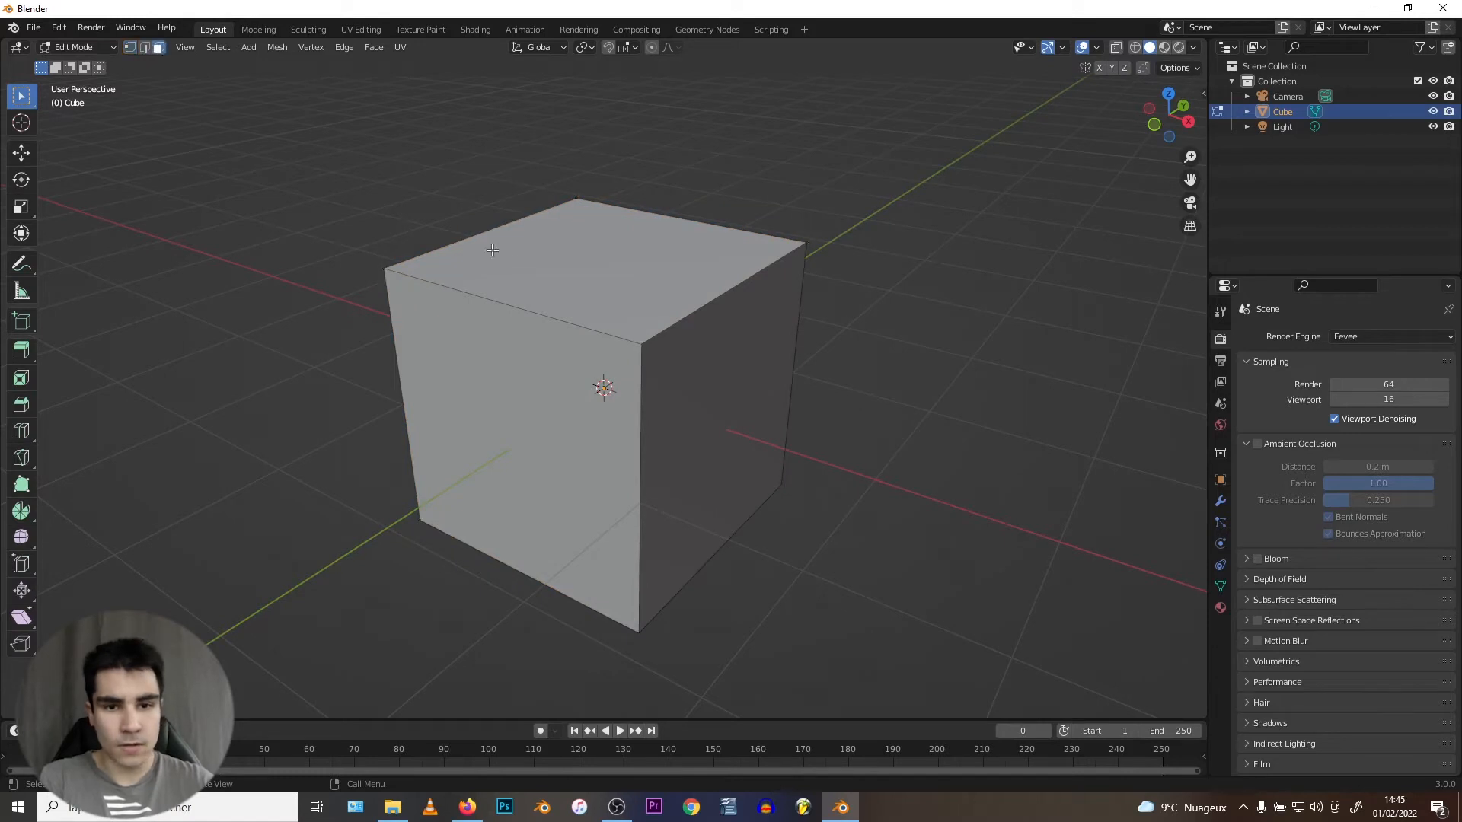
pyautogui.click(497, 256)
pyautogui.scroll(-2, 504, 335)
pyautogui.moveTo(506, 346); pyautogui.dragTo(494, 303, button='middle')
pyautogui.press('e')
pyautogui.click(491, 209)
# Extrude the upper block's side face outward into an overhang with a short downward lip, and return to Object Mode.
pyautogui.click(687, 226)
pyautogui.press('e')
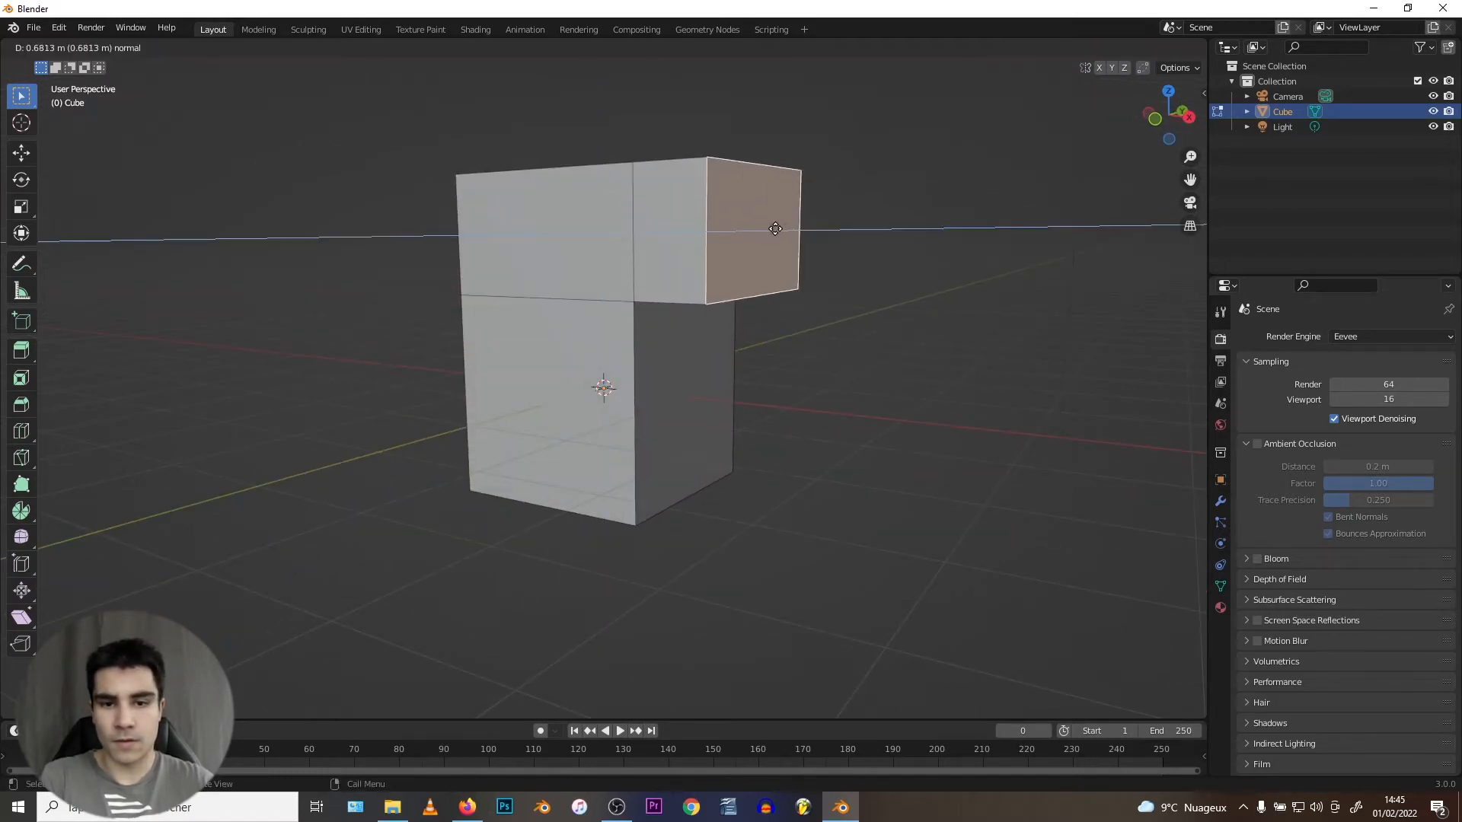
pyautogui.click(792, 232)
pyautogui.scroll(3, 761, 243)
pyautogui.moveTo(724, 267)
pyautogui.mouseDown(button='middle')
pyautogui.moveTo(750, 210)
pyautogui.moveTo(737, 310)
pyautogui.moveTo(600, 261)
pyautogui.moveTo(546, 302)
pyautogui.moveTo(560, 392)
pyautogui.mouseUp(button='middle')
pyautogui.press('Tab')
# Try the Rendered viewport shading and settle on Material Preview to show the underside of the overhang.
pyautogui.press('z')
pyautogui.click(543, 473)
pyautogui.press('z')
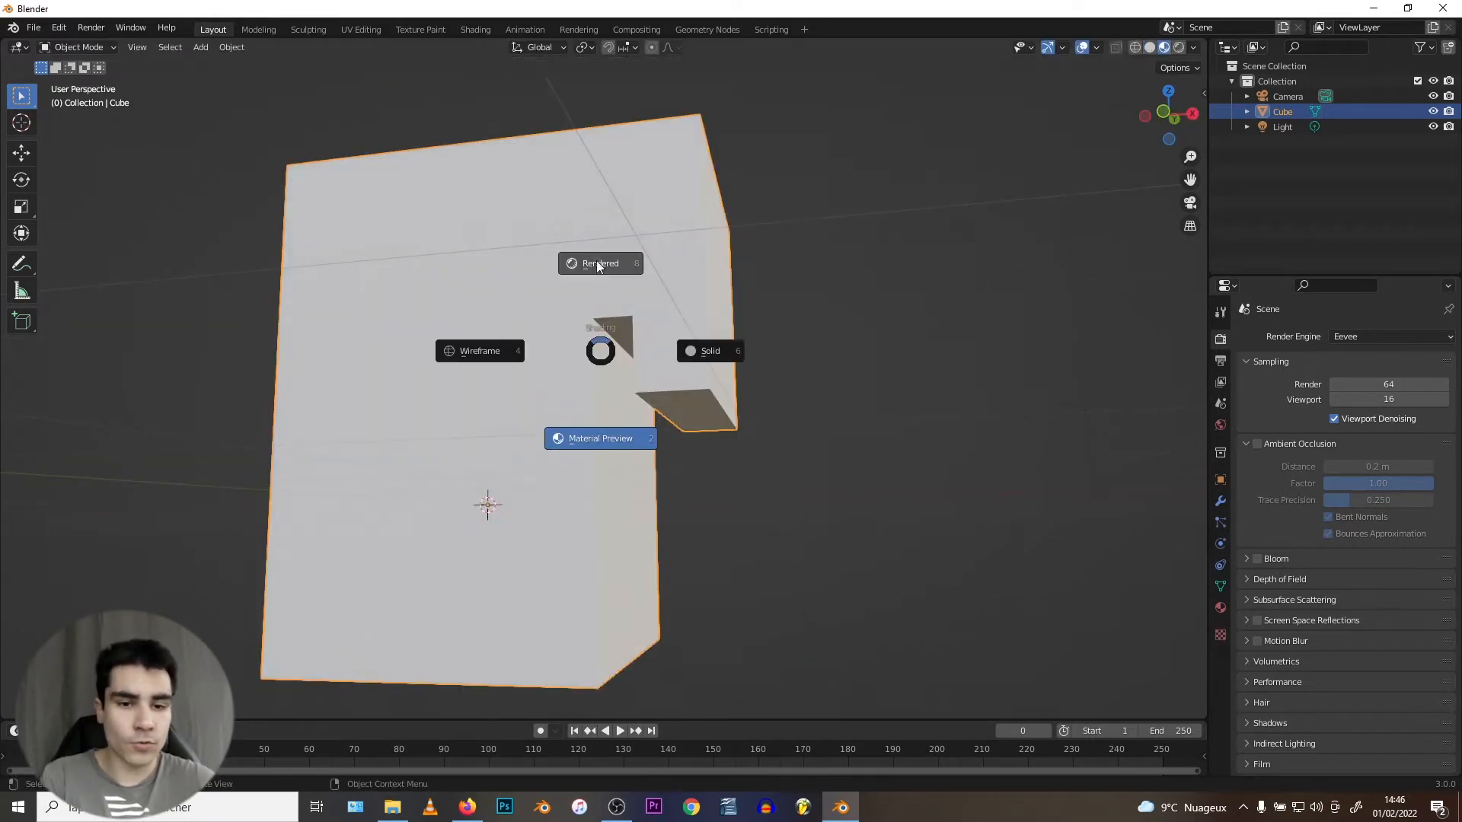
pyautogui.click(599, 265)
pyautogui.press('z')
pyautogui.click(596, 452)
pyautogui.moveTo(596, 453)
pyautogui.mouseDown(button='middle')
pyautogui.moveTo(635, 382)
pyautogui.moveTo(626, 396)
pyautogui.mouseUp(button='middle')
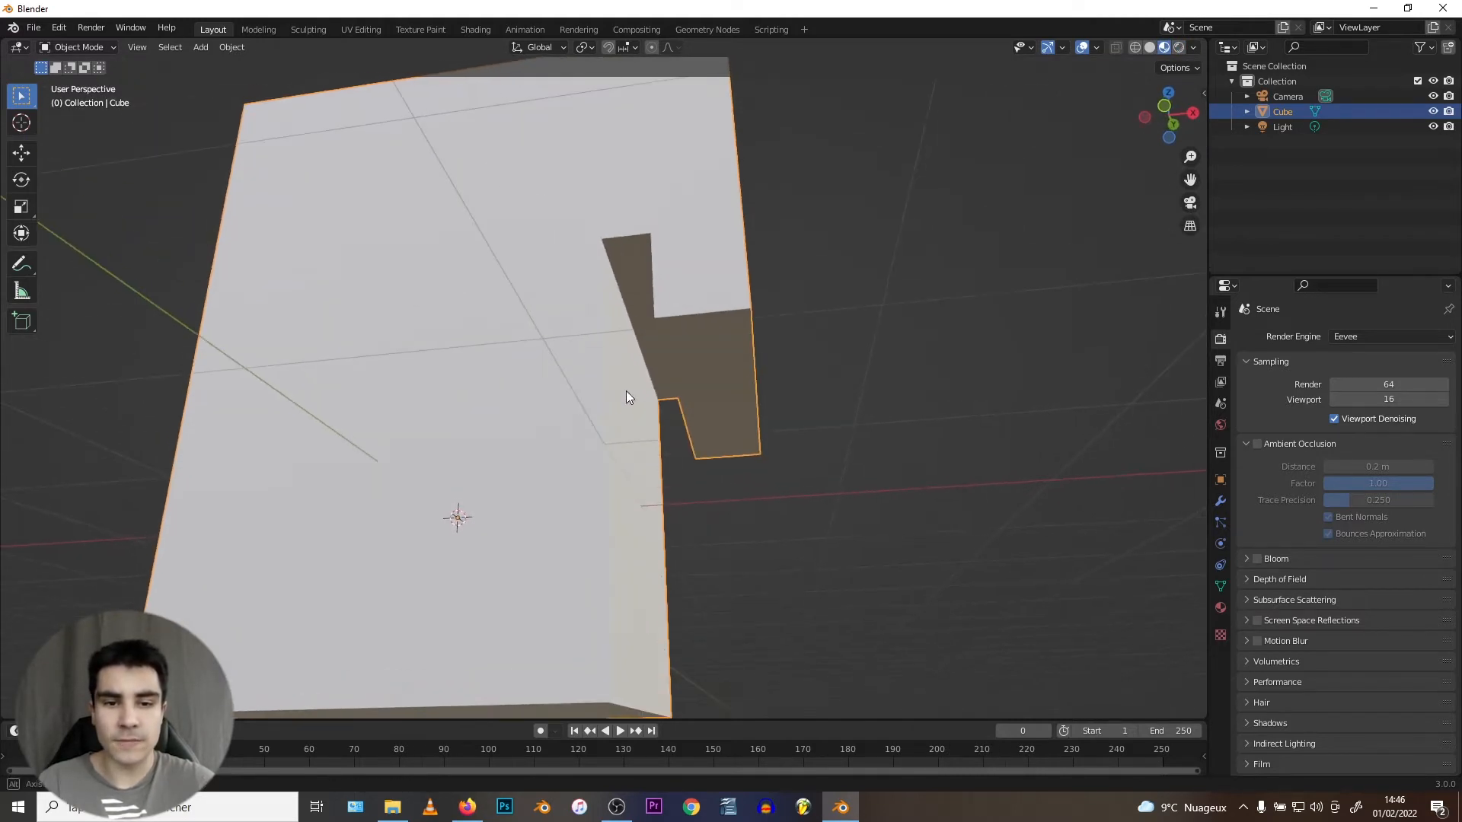
# Enable Ambient Occlusion, inspect the contact shading in the notch beneath the overhang, and disable the effect again.
pyautogui.click(1257, 444)
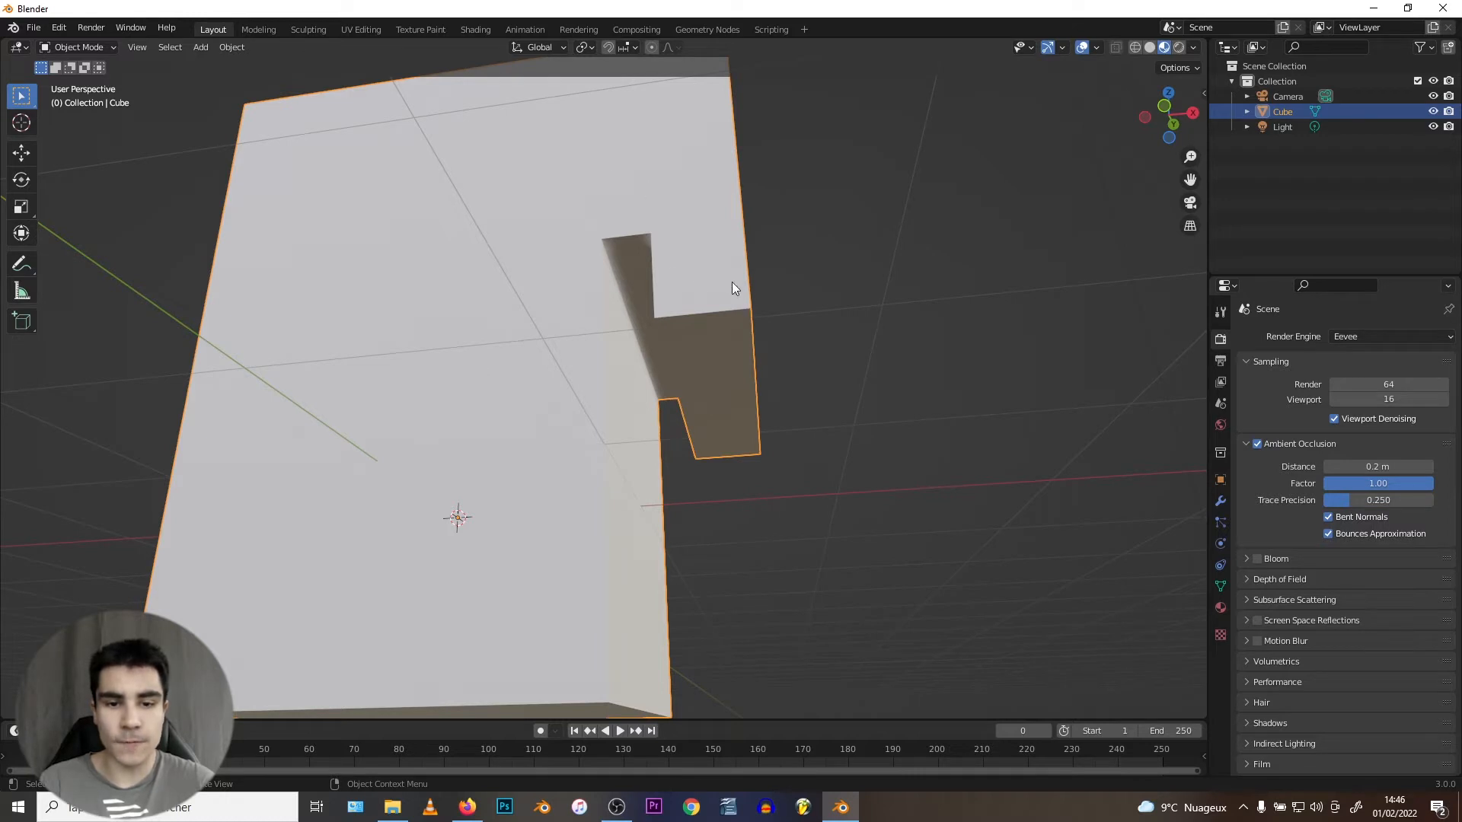
pyautogui.moveTo(732, 288); pyautogui.dragTo(606, 186, button='middle')
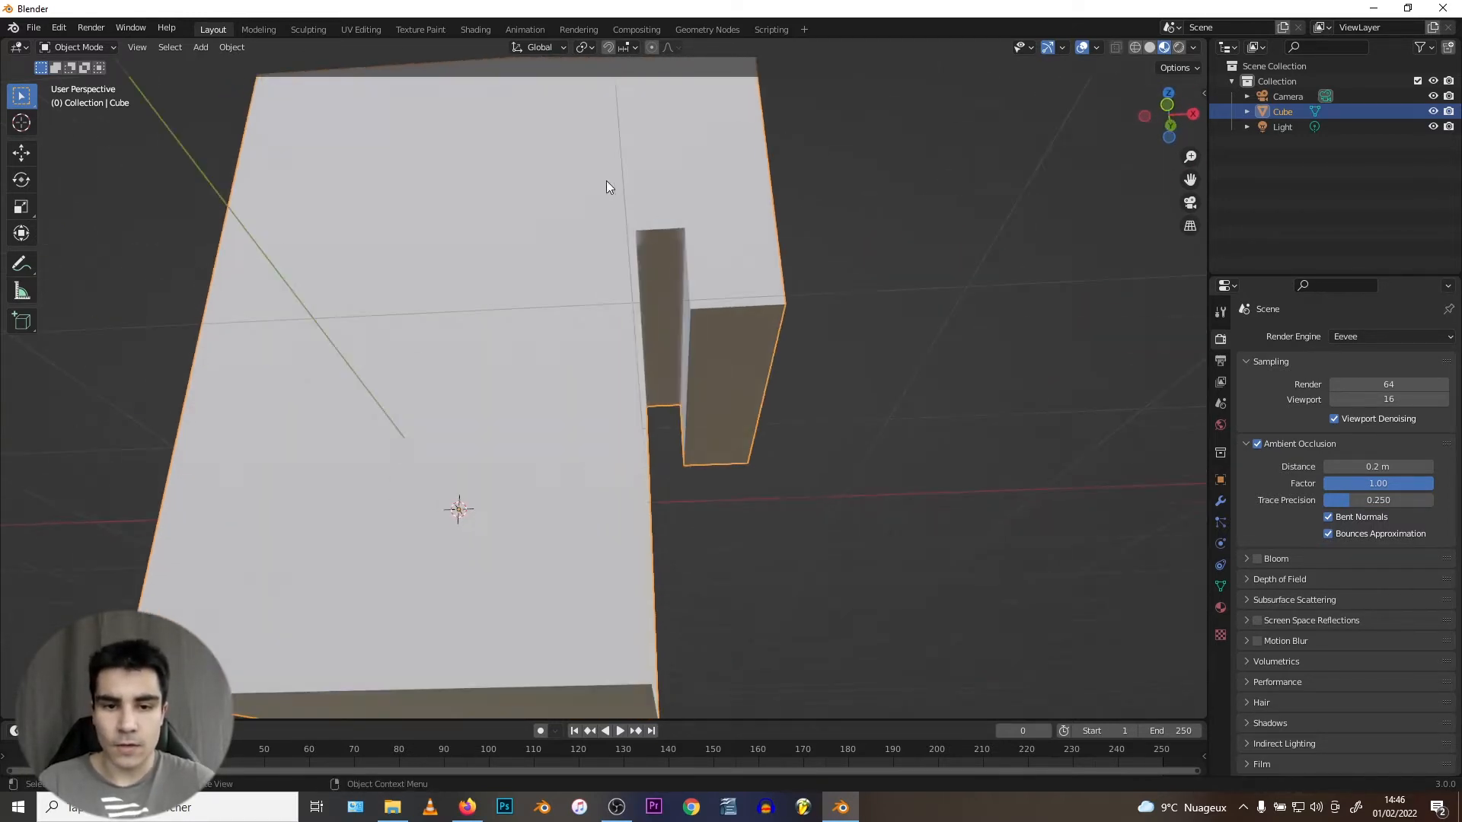
pyautogui.moveTo(702, 426); pyautogui.dragTo(547, 377, button='middle')
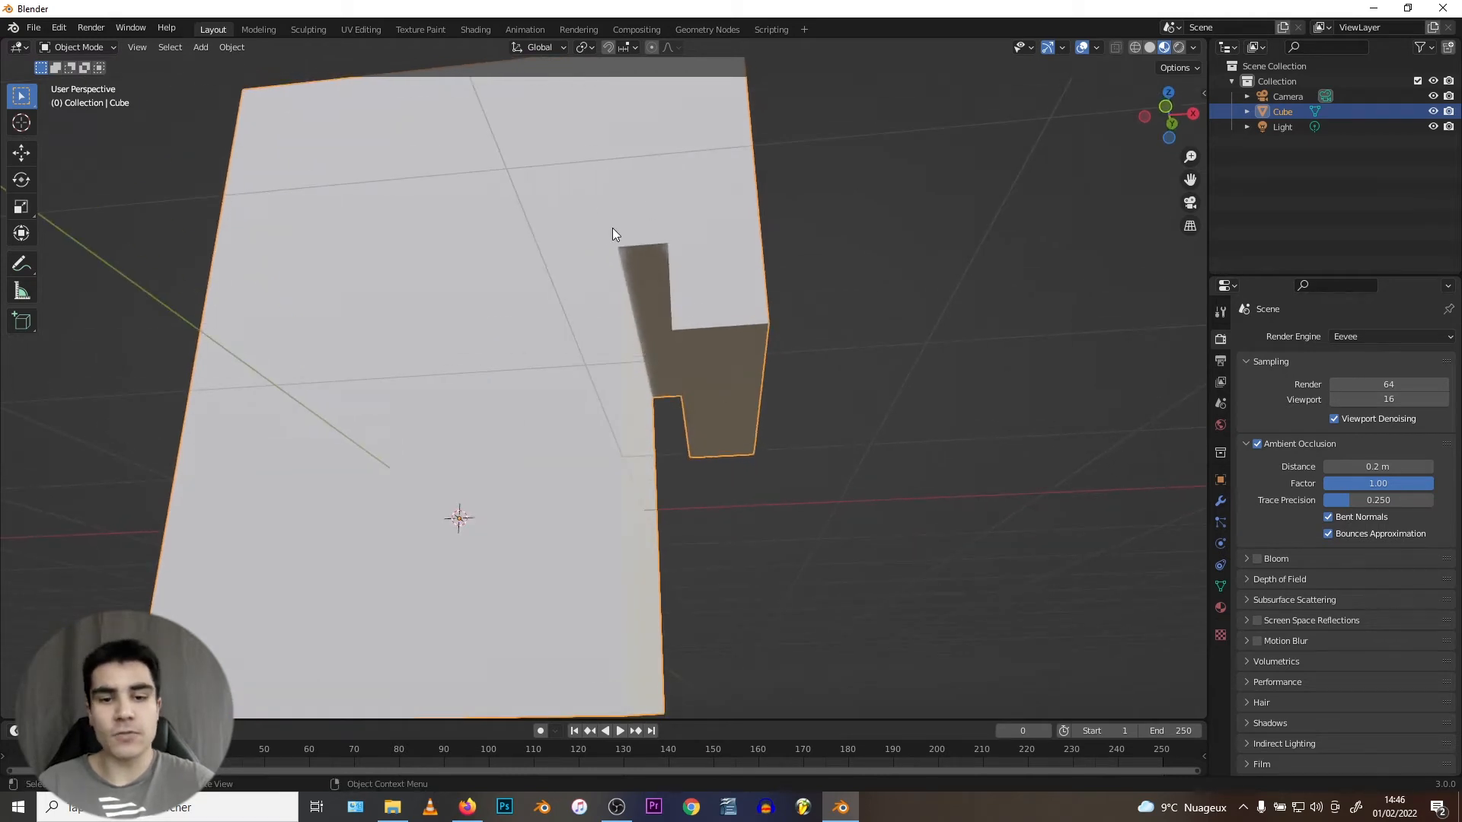
pyautogui.click(1258, 443)
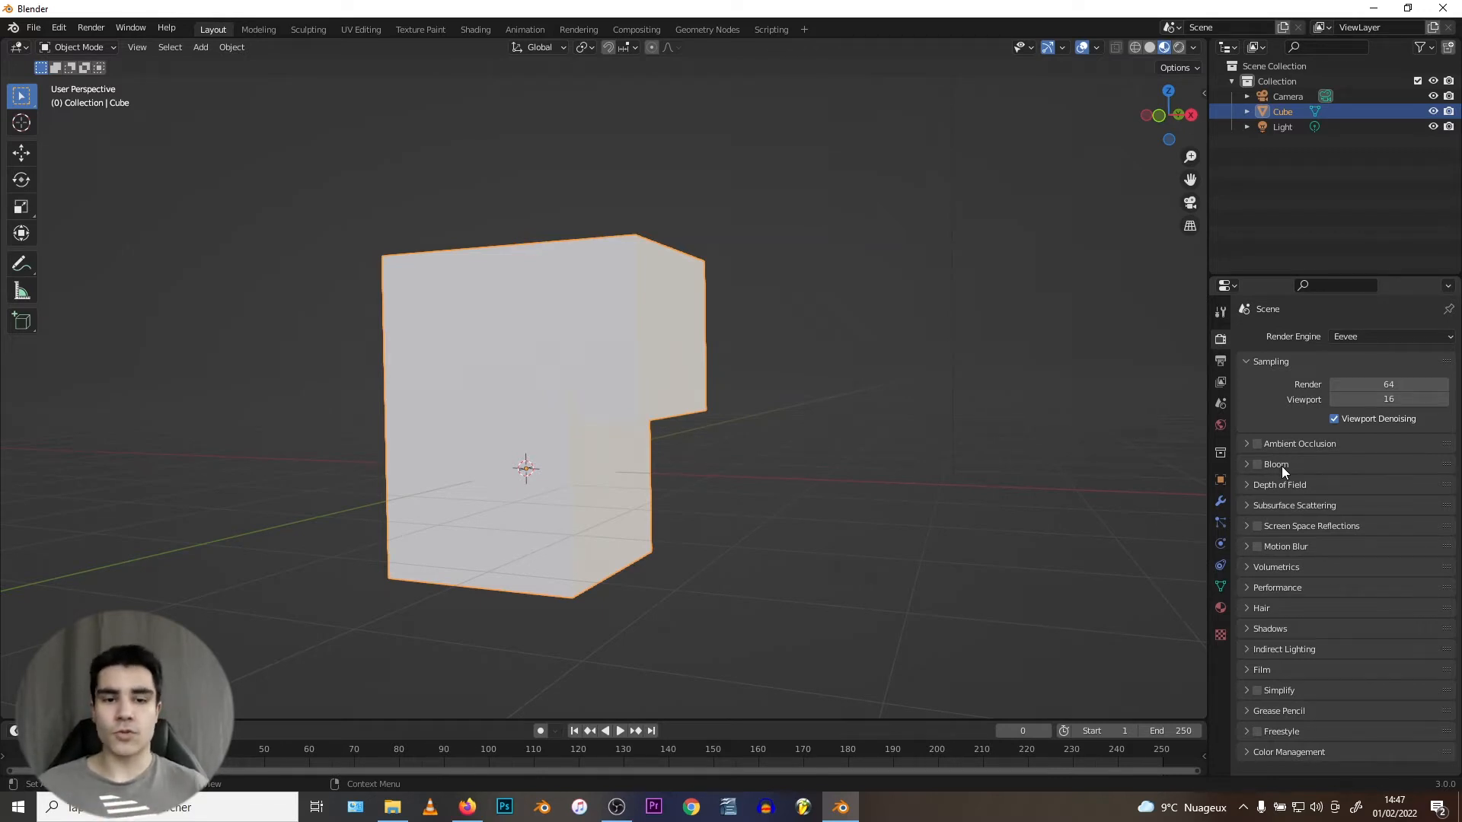
# Change the cube material's surface shader to Emission and set its strength to 25.
pyautogui.click(1220, 607)
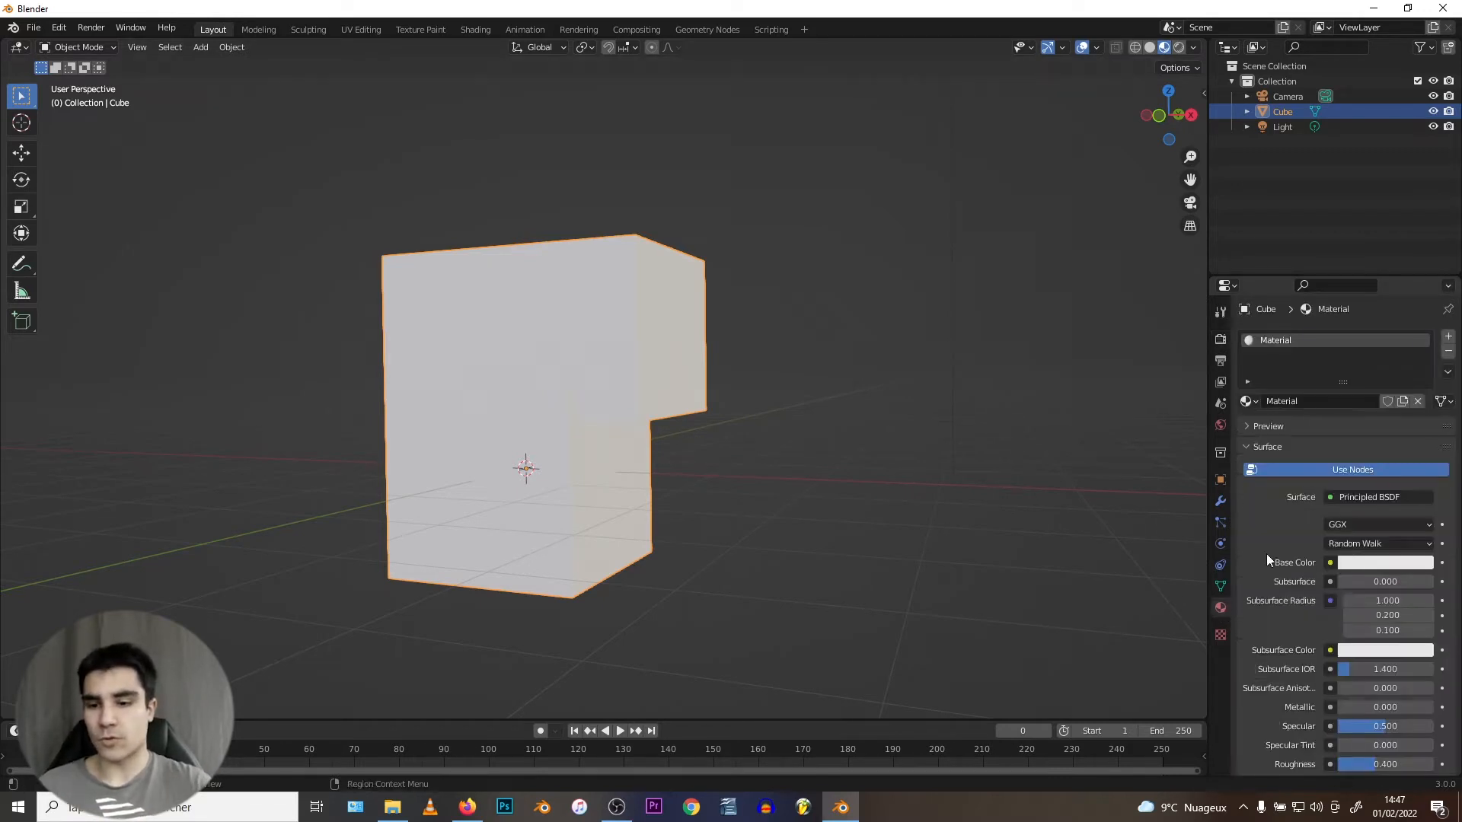
pyautogui.click(1363, 497)
pyautogui.click(1241, 195)
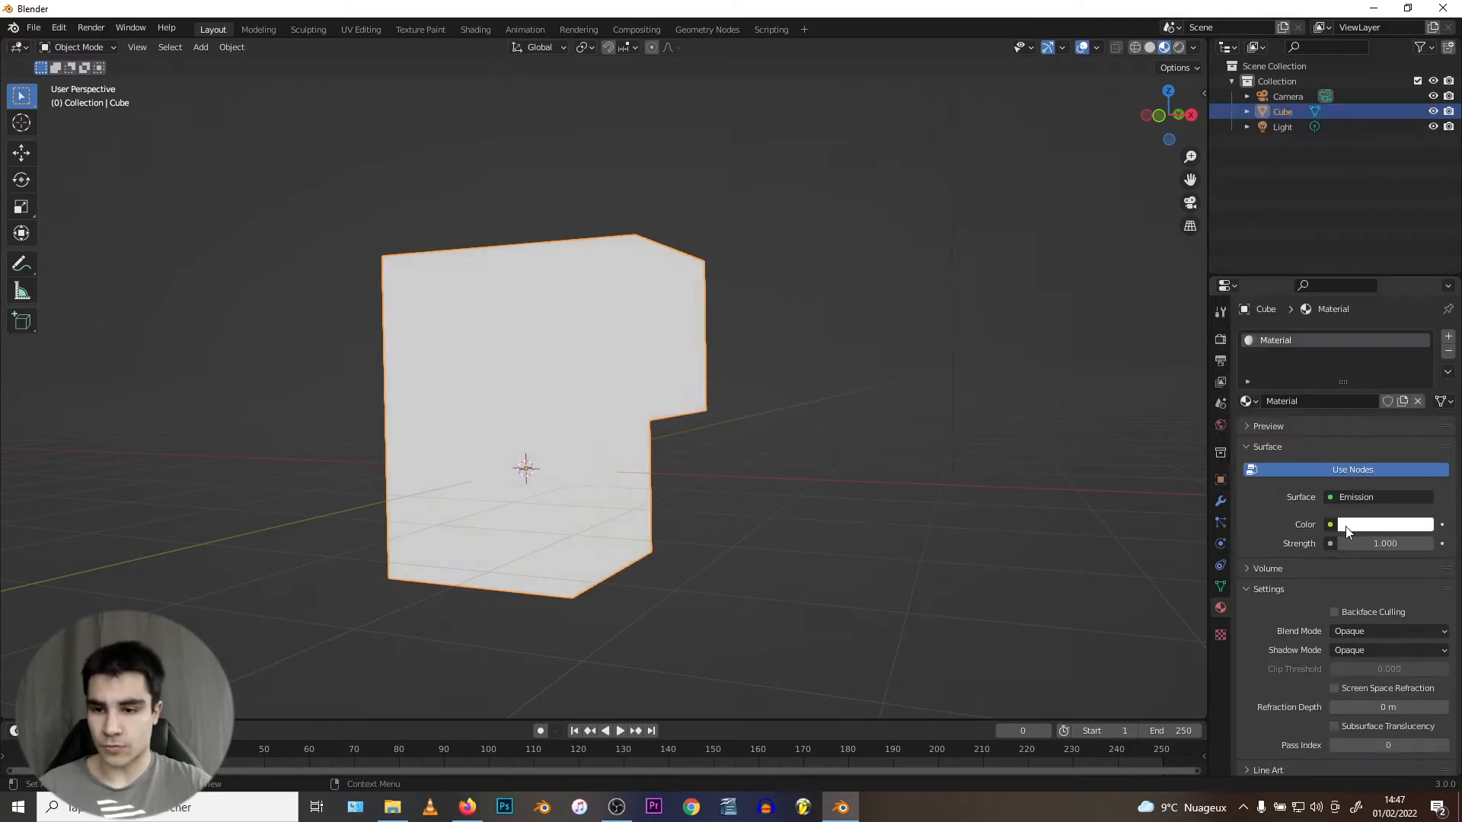
pyautogui.click(1378, 543)
pyautogui.write('25')
pyautogui.press('Return')
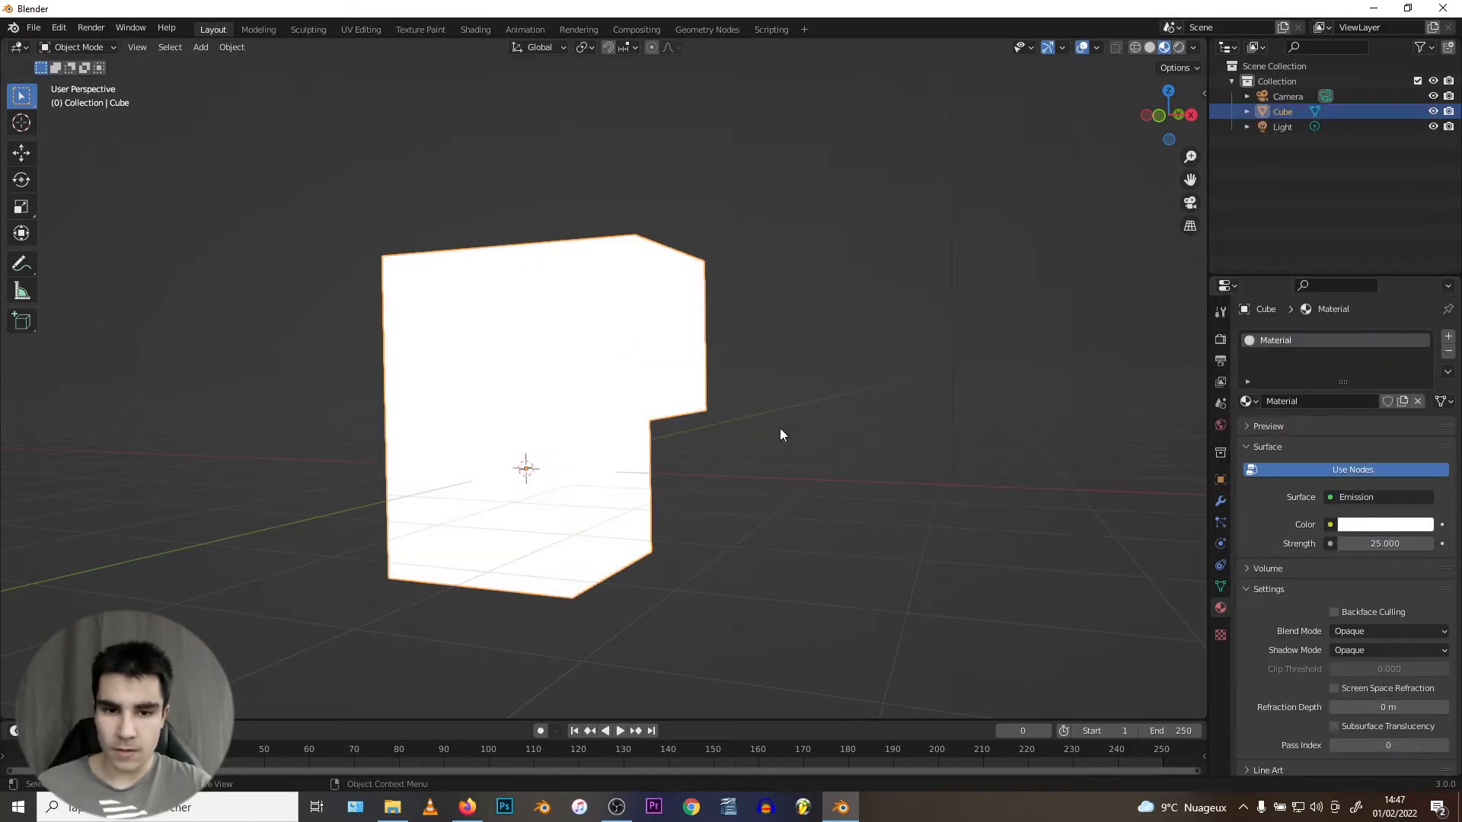
# Return to the render settings and enable Bloom for the scene.
pyautogui.click(1220, 379)
pyautogui.click(1221, 362)
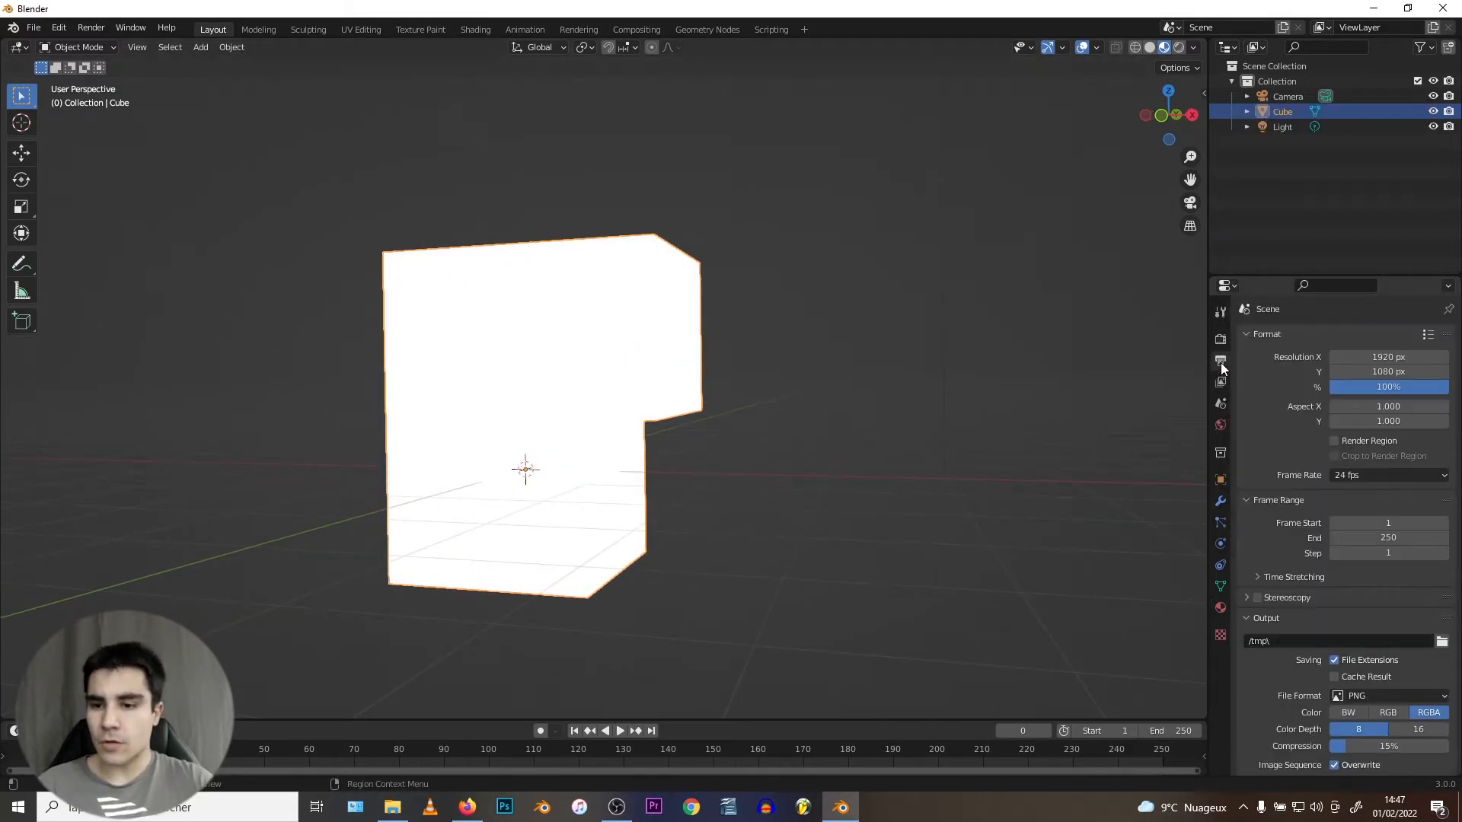
pyautogui.click(1221, 339)
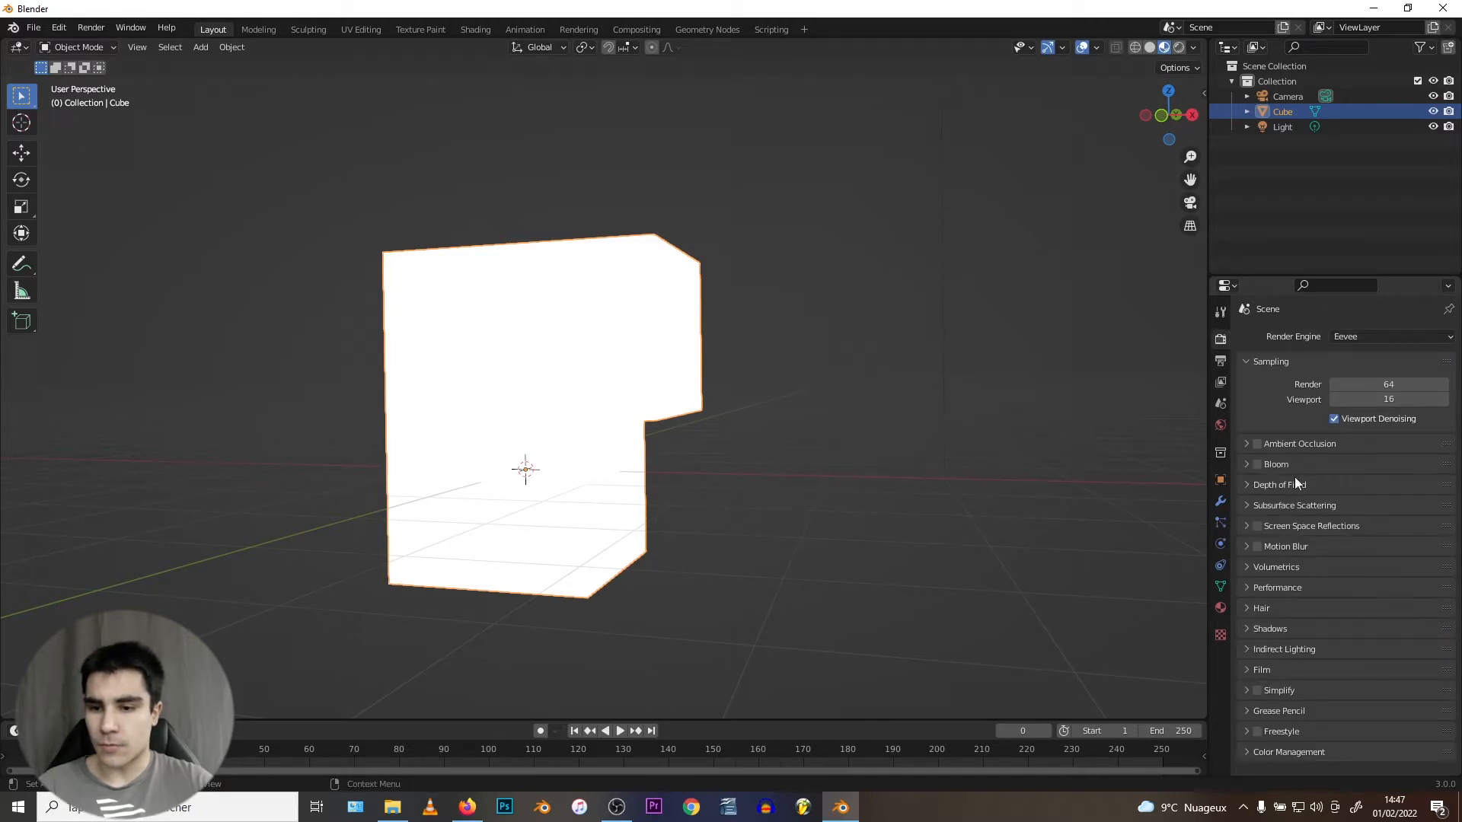
pyautogui.click(1270, 464)
pyautogui.click(1257, 464)
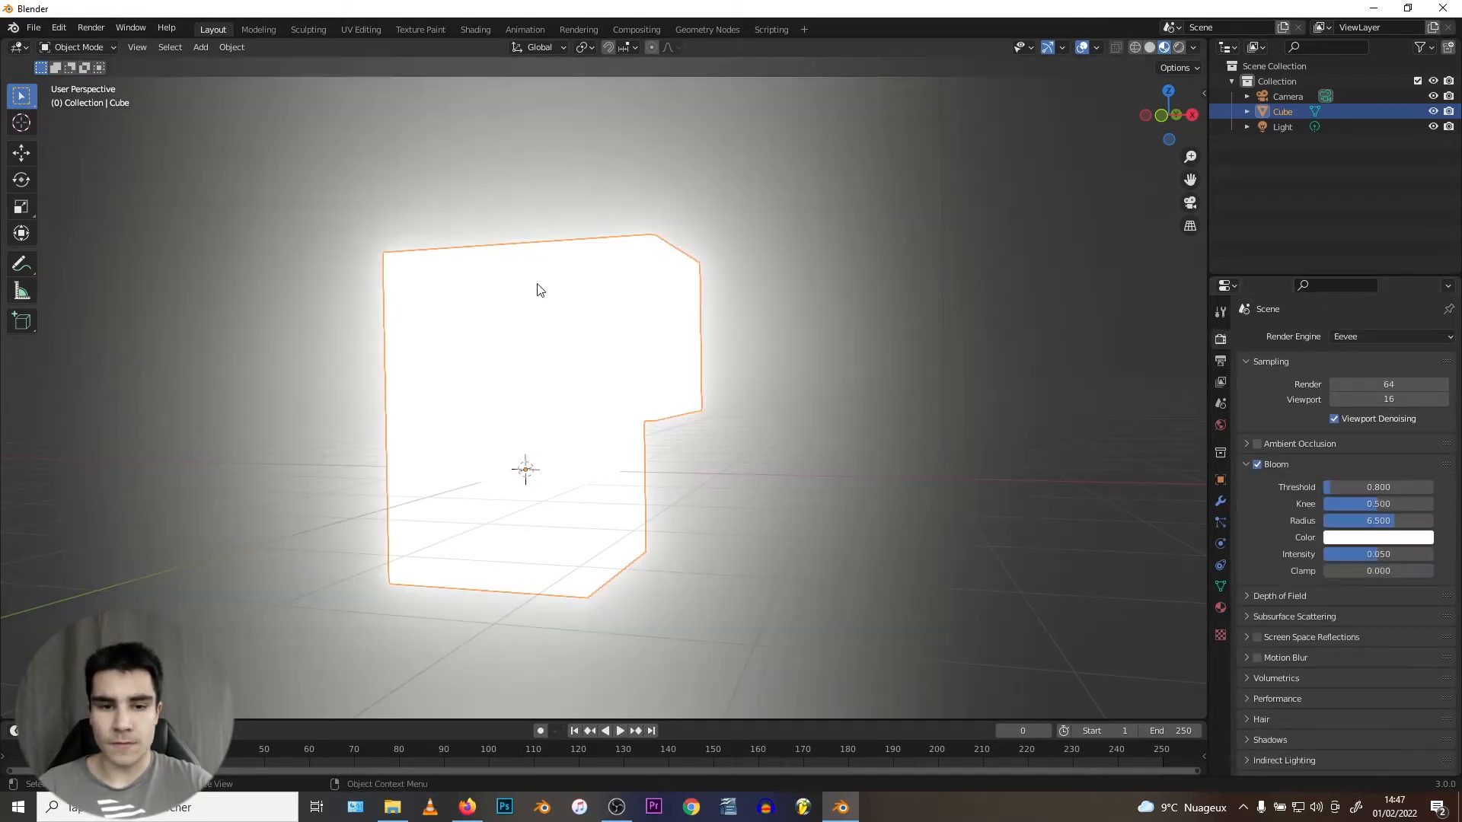
# Deselect everything and compare the glow around the emissive object with Bloom off and on.
pyautogui.scroll(4, 510, 305)
pyautogui.scroll(-6, 509, 300)
pyautogui.press('a')
pyautogui.press('a')
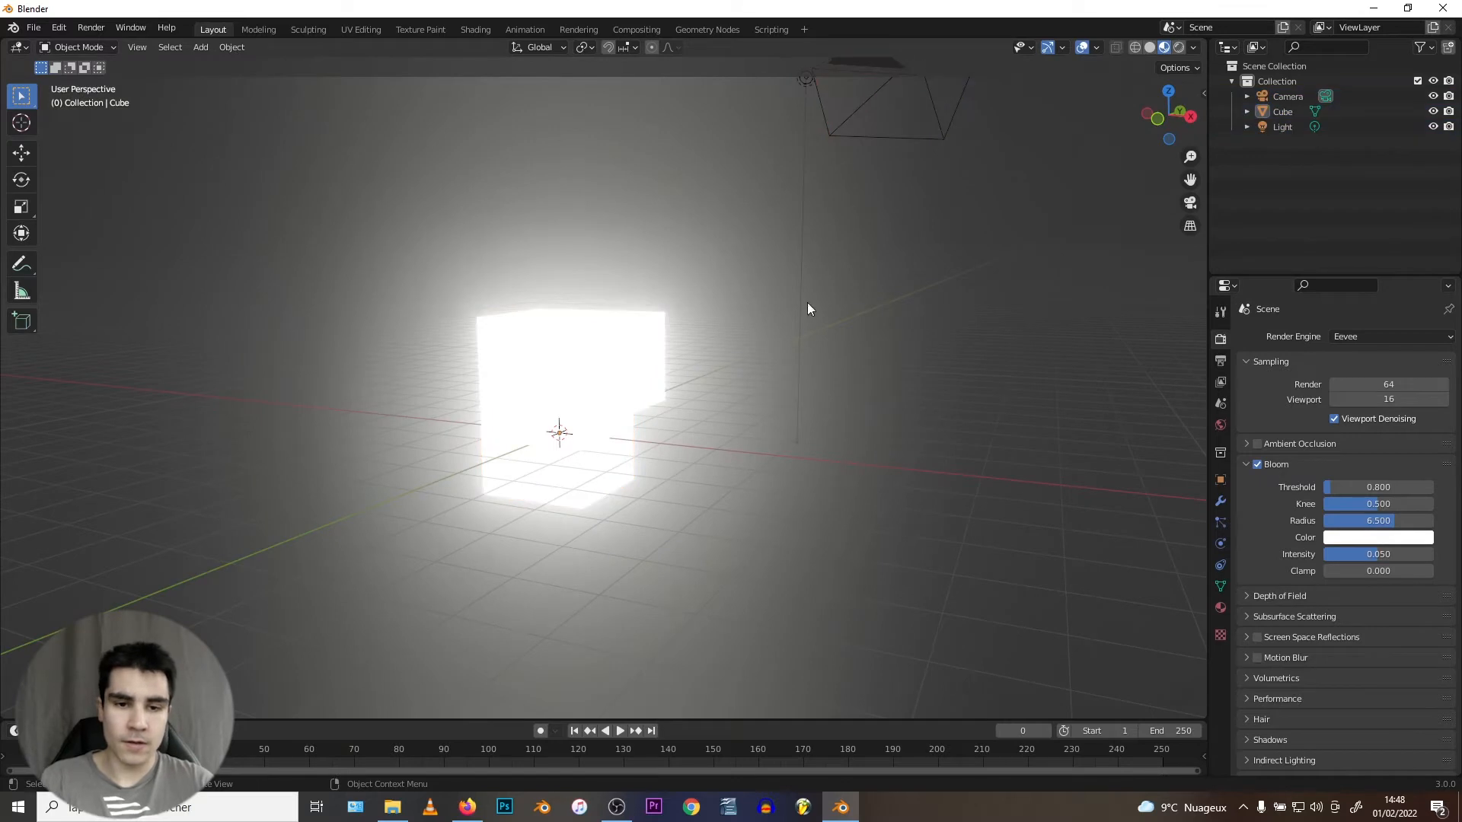
pyautogui.moveTo(417, 399); pyautogui.dragTo(654, 320, button='middle')
pyautogui.moveTo(652, 431); pyautogui.dragTo(598, 393, button='middle')
pyautogui.click(1257, 463)
pyautogui.moveTo(990, 396); pyautogui.dragTo(491, 453, button='middle')
pyautogui.moveTo(505, 349); pyautogui.dragTo(500, 381, button='middle')
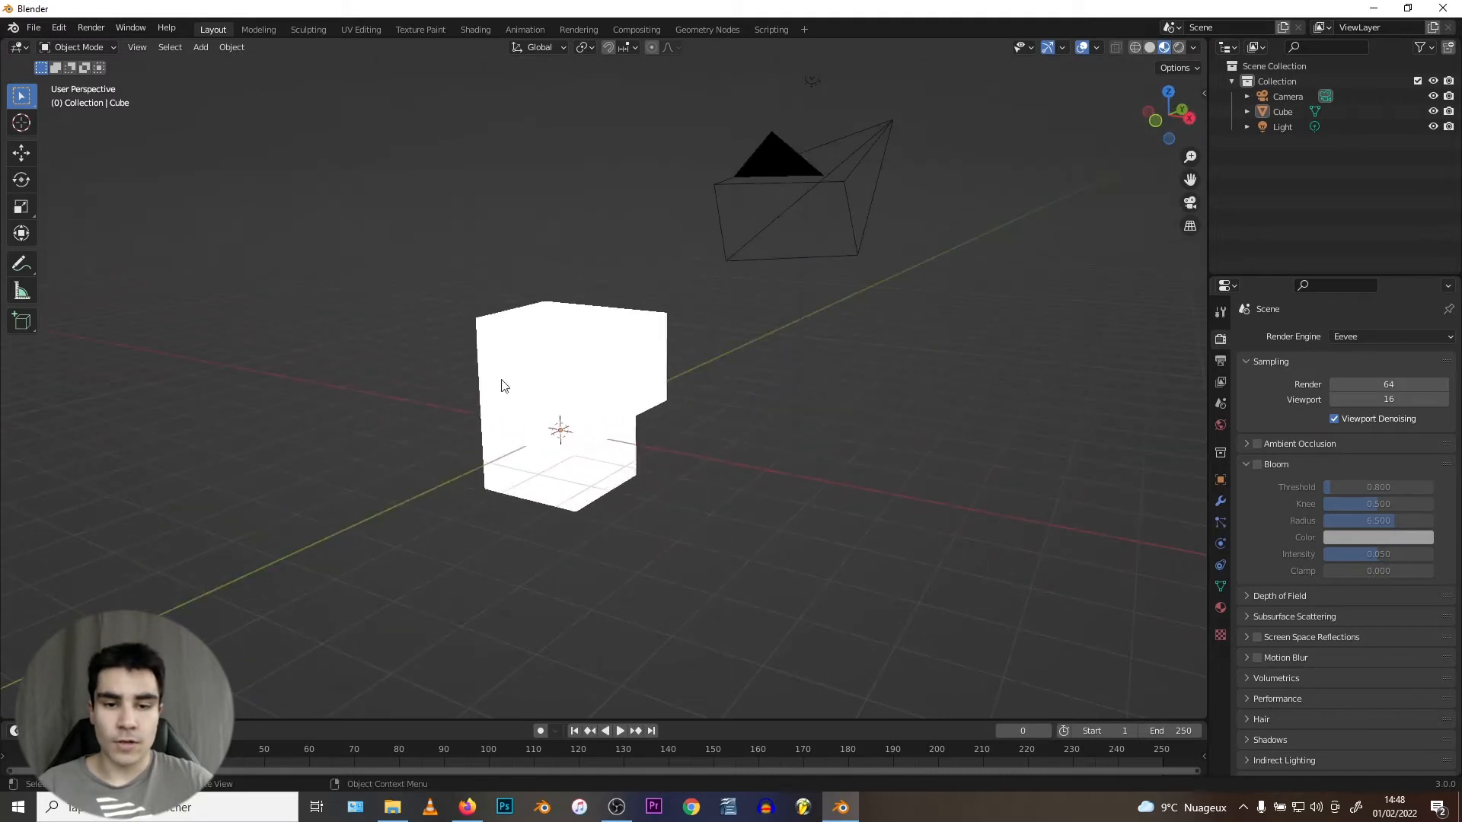
pyautogui.click(1258, 464)
pyautogui.moveTo(697, 390)
pyautogui.mouseDown(button='middle')
pyautogui.moveTo(645, 246)
pyautogui.moveTo(522, 352)
pyautogui.moveTo(555, 329)
pyautogui.moveTo(686, 362)
pyautogui.moveTo(597, 356)
pyautogui.moveTo(610, 343)
pyautogui.mouseUp(button='middle')
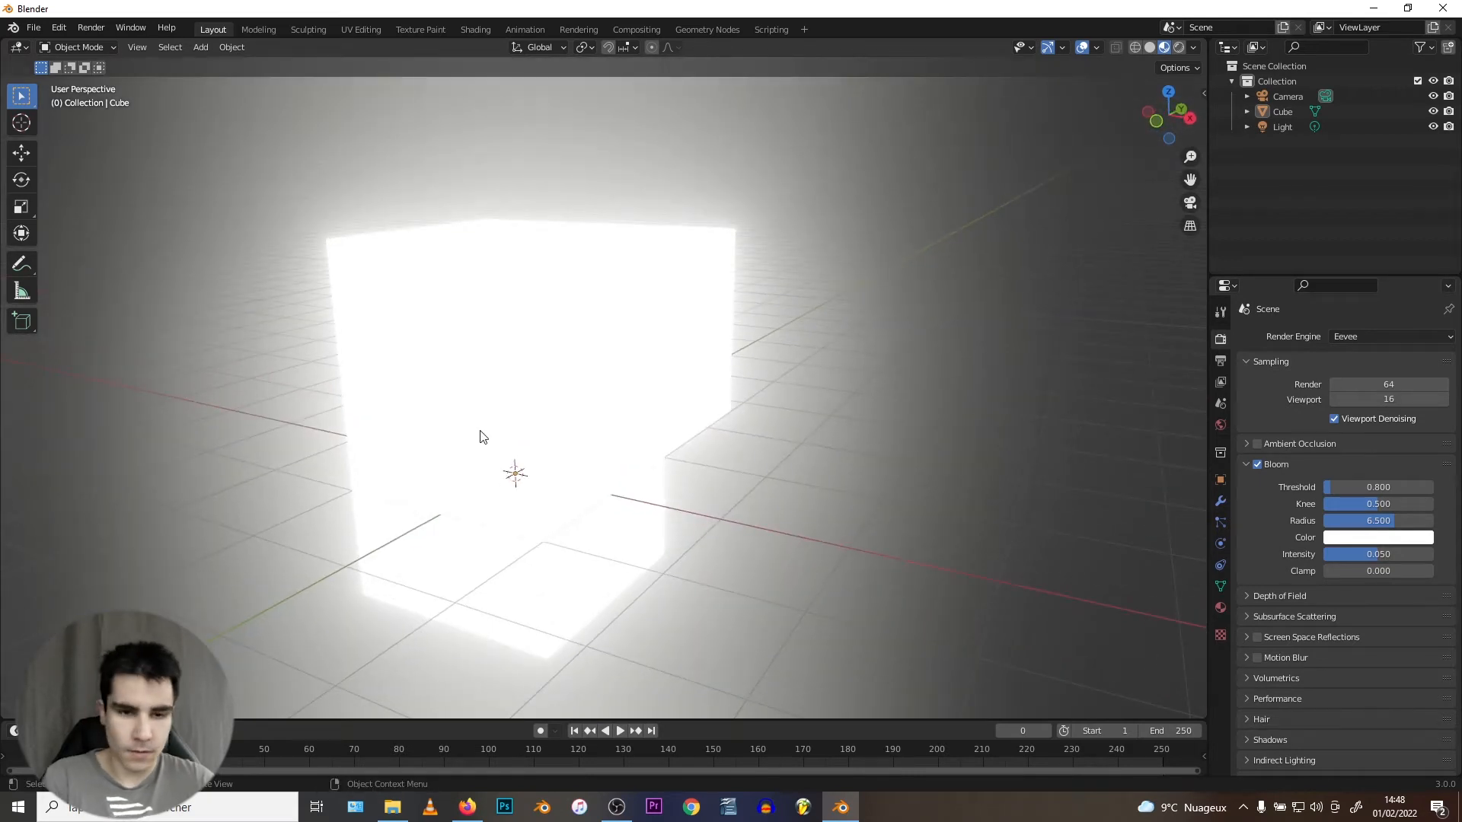
# Switch the viewport to Solid shading and set the render engine to Cycles with GPU Compute as the device.
pyautogui.press('z')
pyautogui.moveTo(948, 420); pyautogui.dragTo(1016, 410, button='middle')
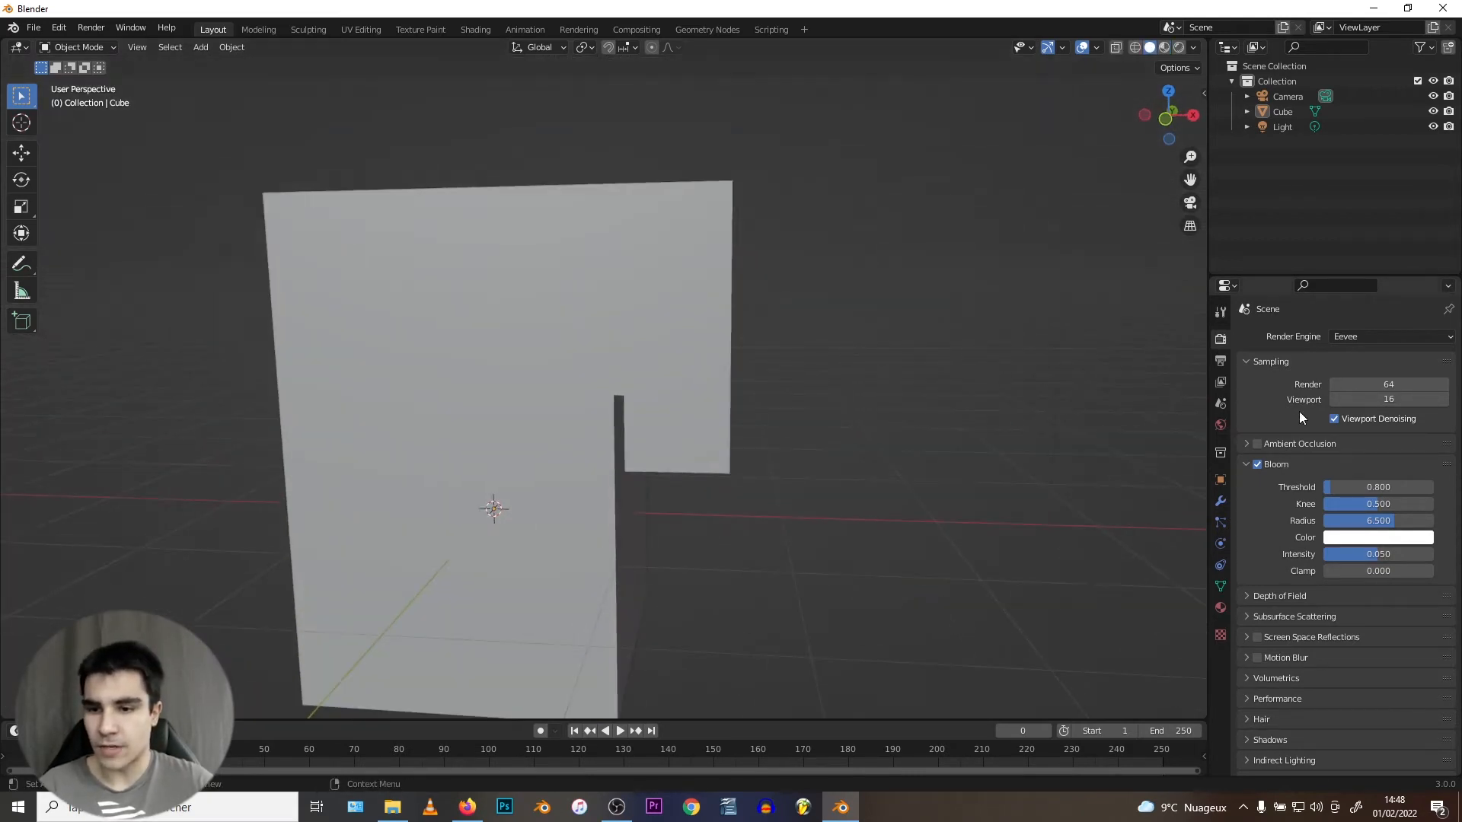
pyautogui.click(1340, 338)
pyautogui.click(1345, 384)
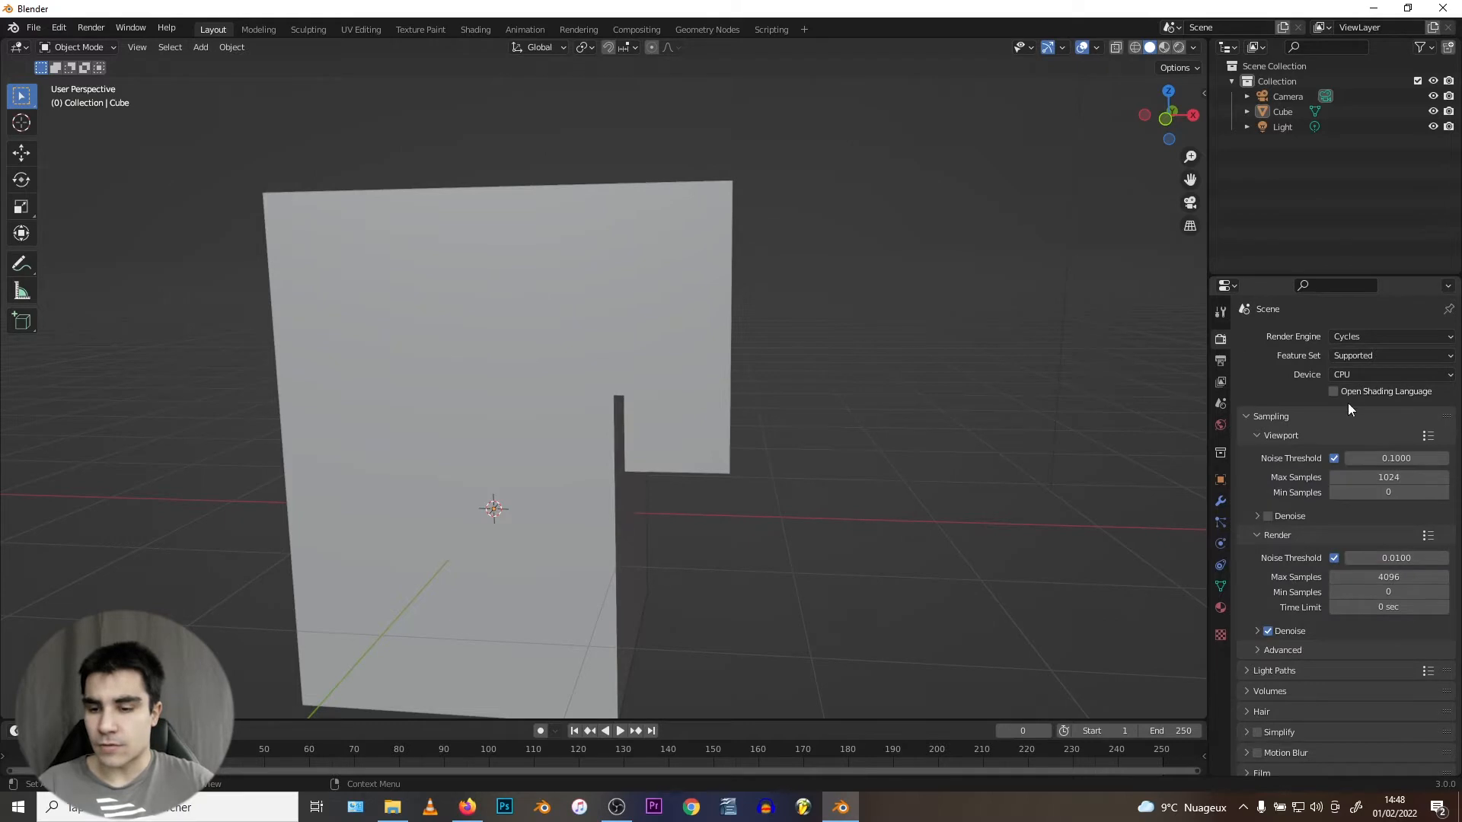
pyautogui.click(1344, 376)
pyautogui.click(1354, 408)
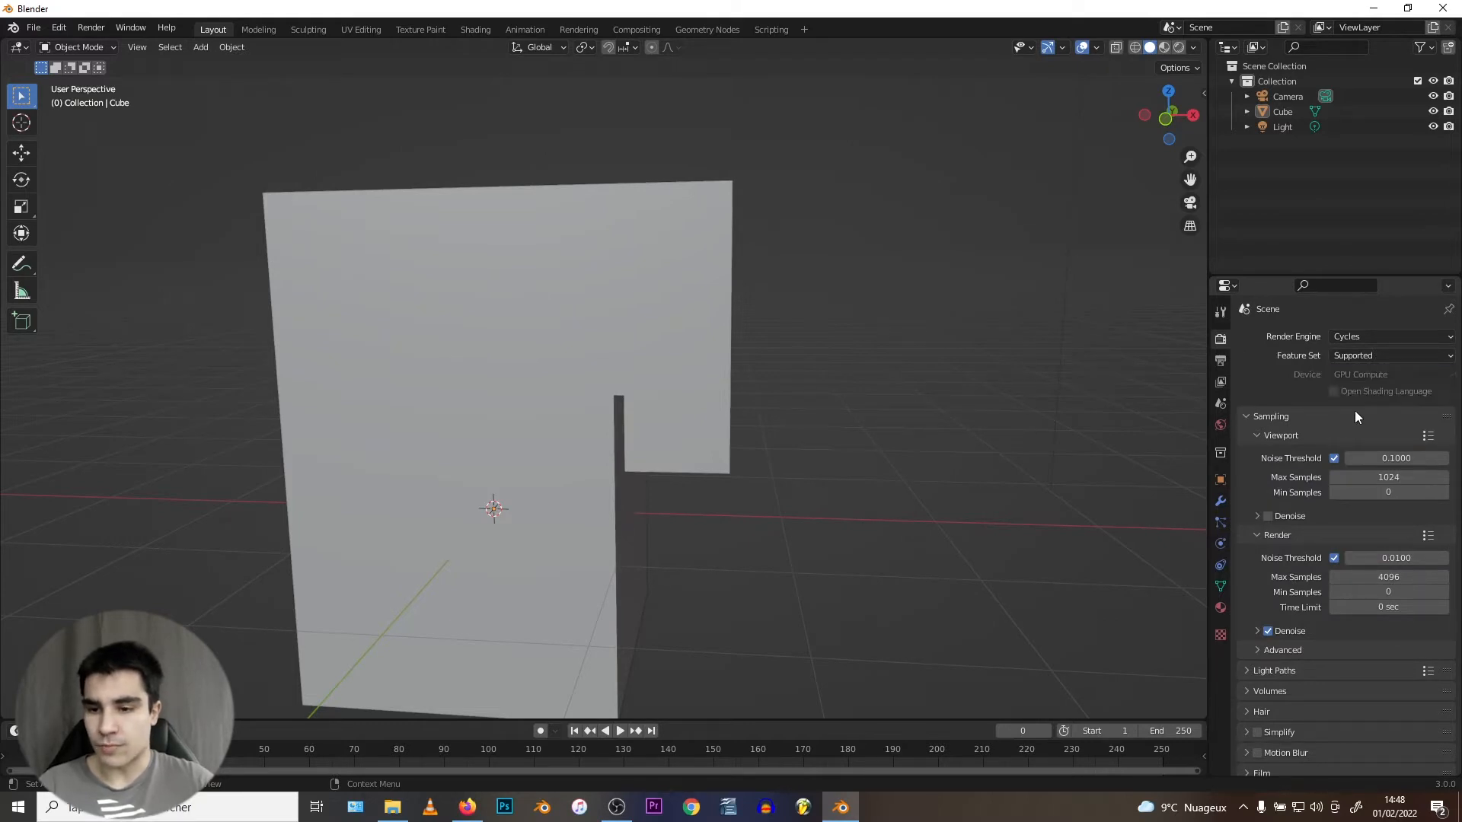
pyautogui.scroll(-3, 1310, 456)
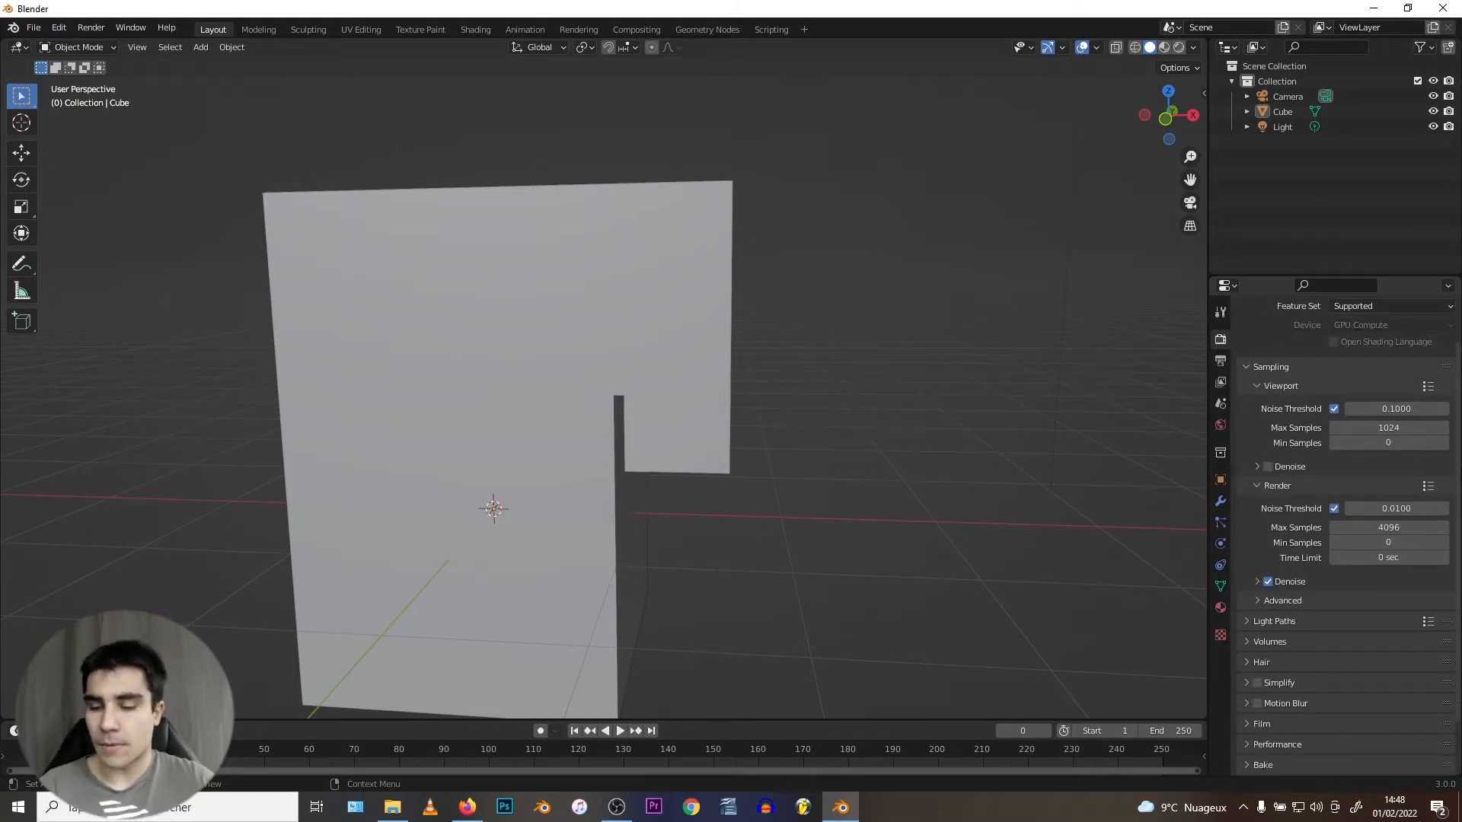
pyautogui.scroll(3, 1307, 457)
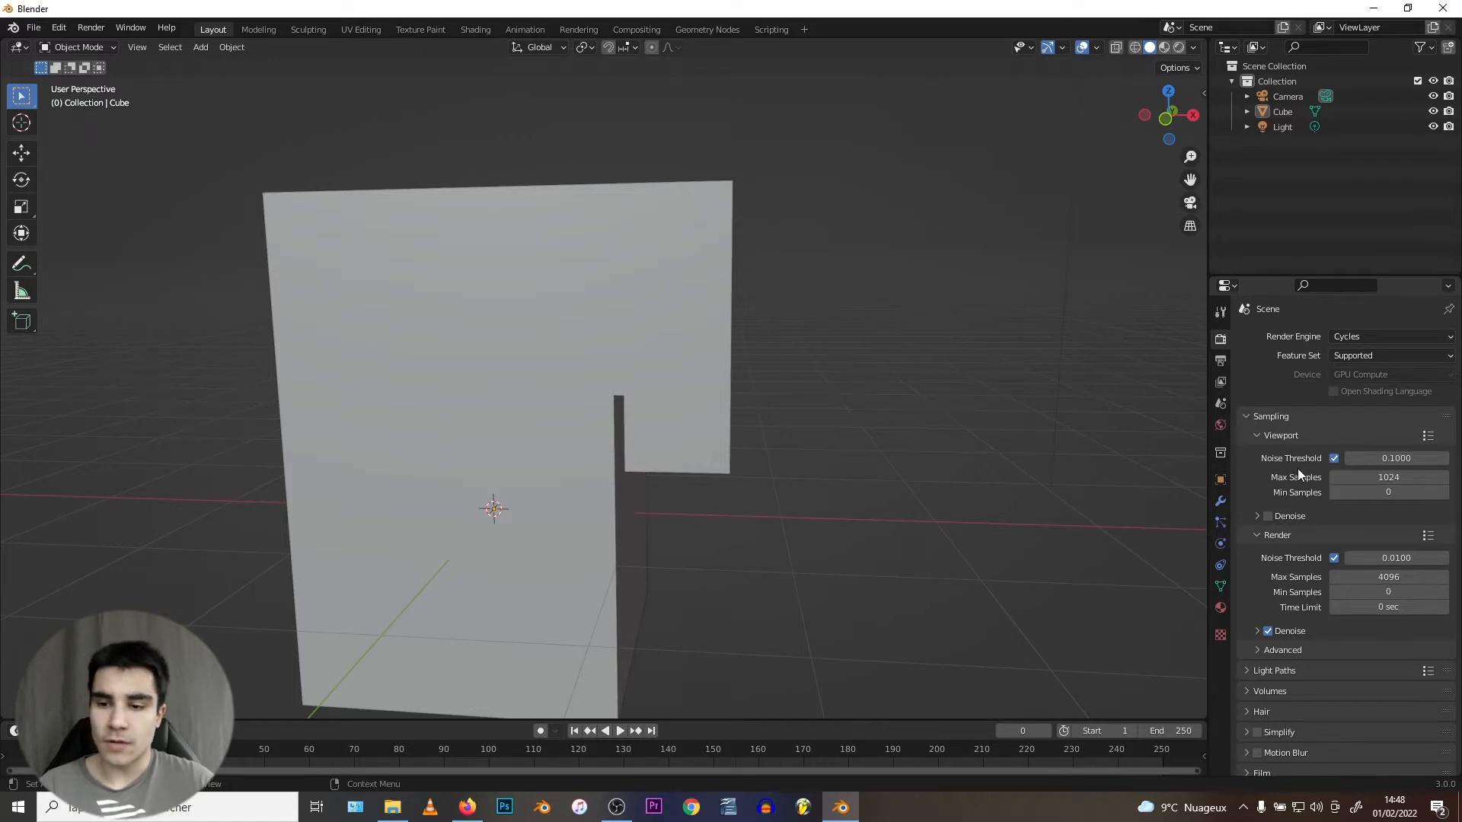
# Set the render engine back to Eevee and look through the scene camera with the output settings open.
pyautogui.click(1340, 335)
pyautogui.click(1352, 350)
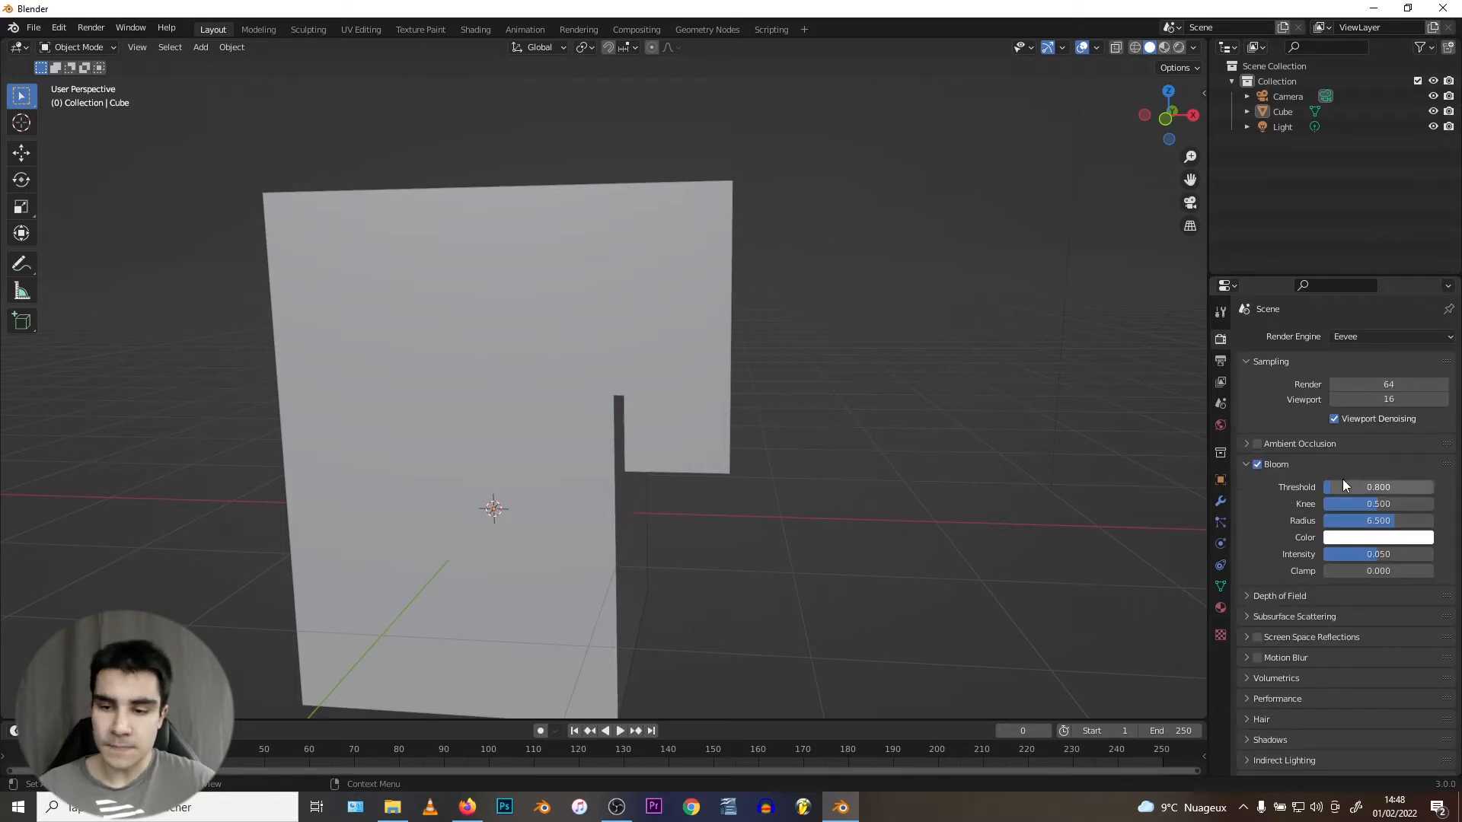
pyautogui.click(1220, 360)
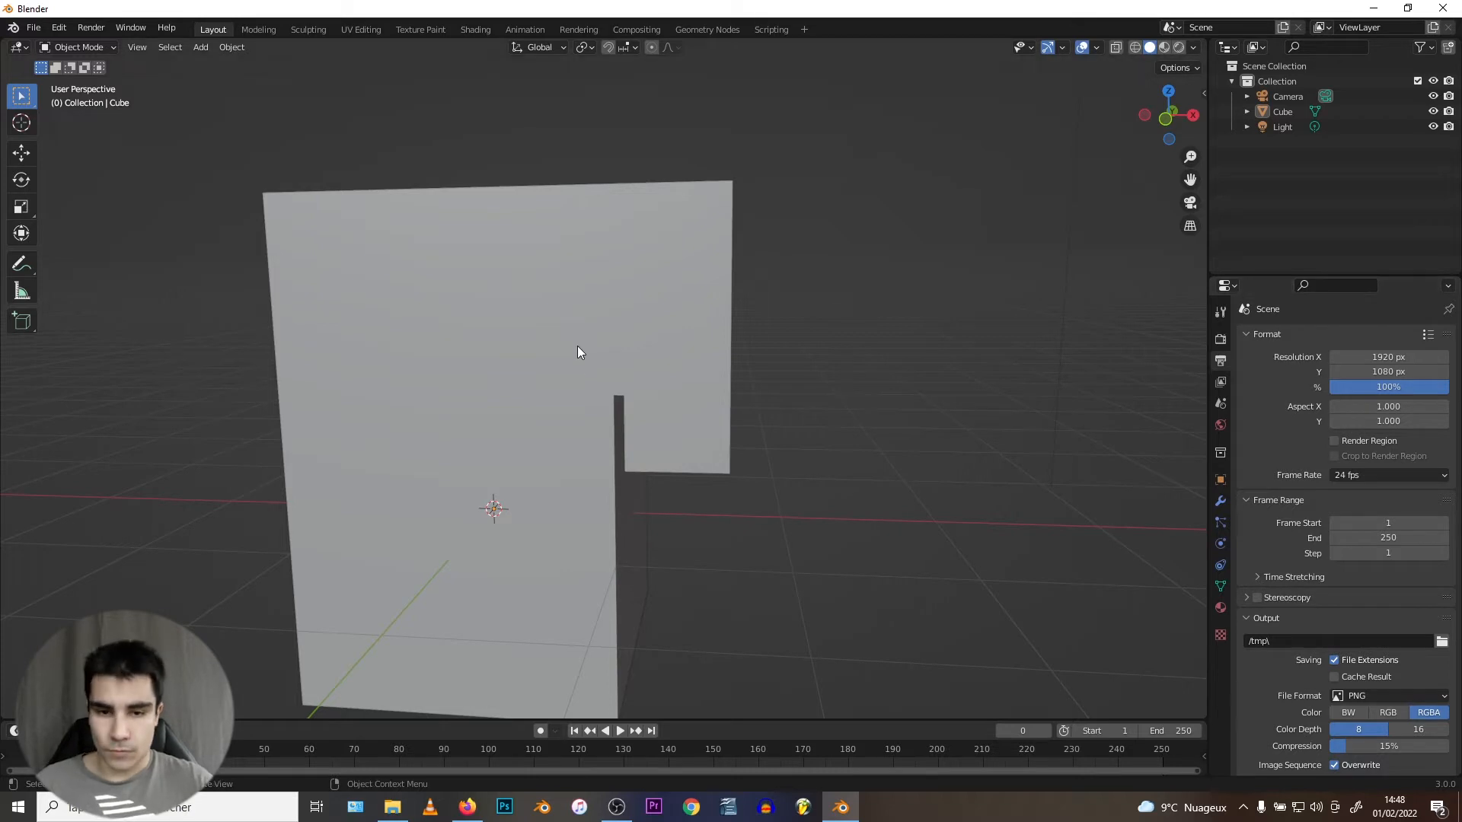
pyautogui.press('KP_0')
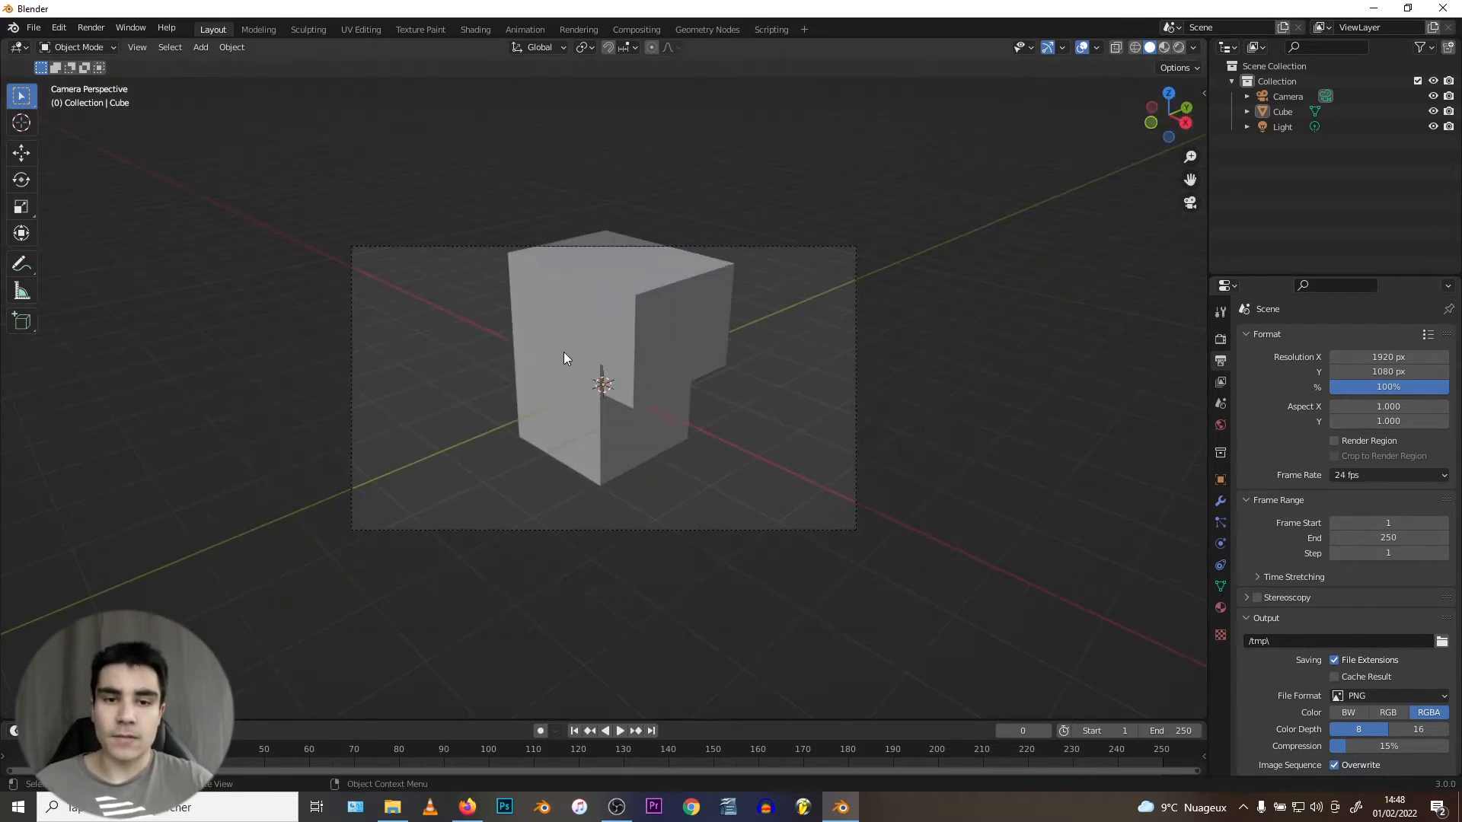
pyautogui.press('Home')
pyautogui.scroll(-1, 564, 358)
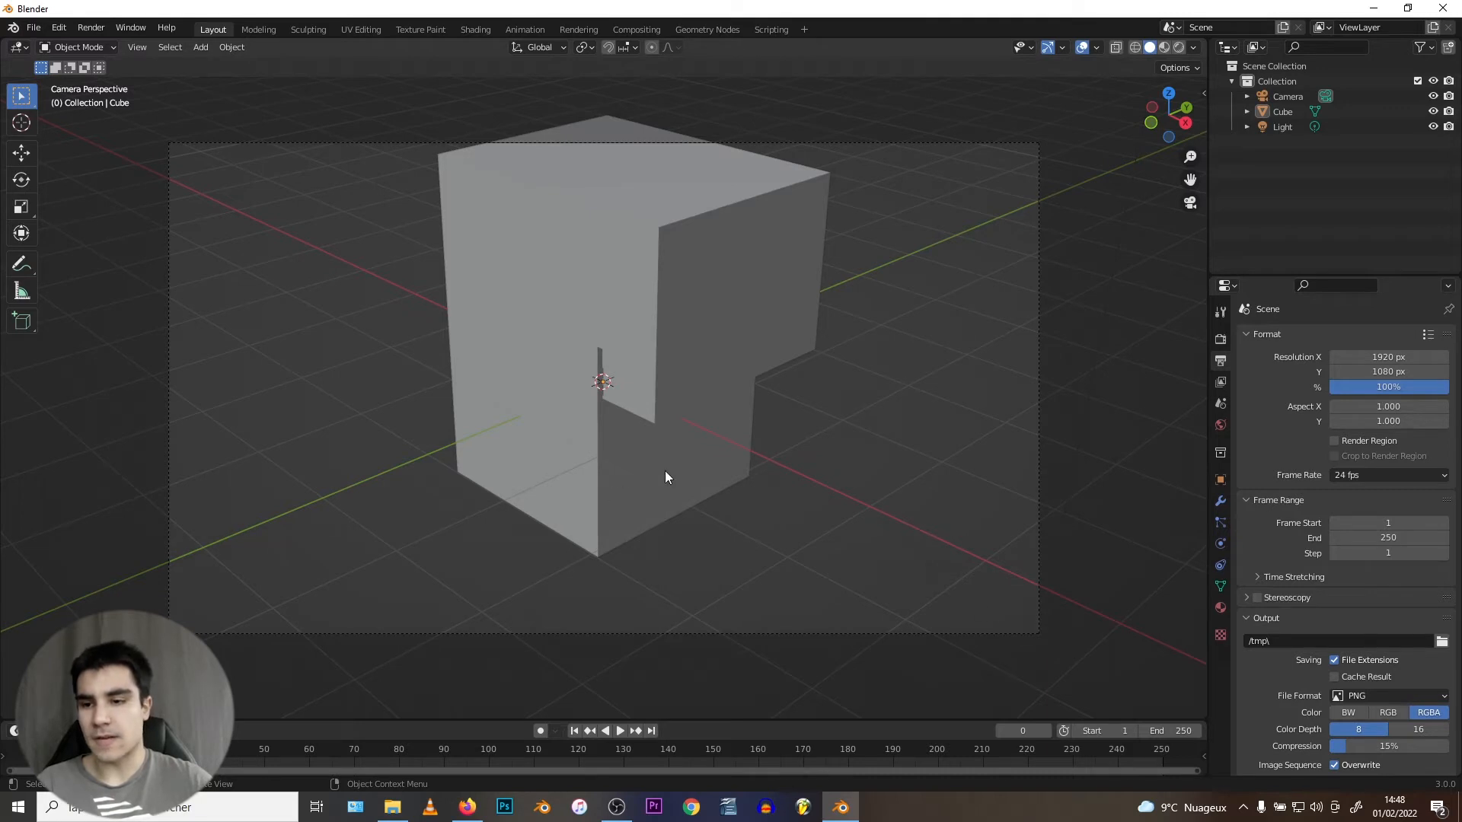
# Try altering the X and Y output resolution, and reset both to their default values of 1920 and 1080 px.
pyautogui.moveTo(1371, 357); pyautogui.dragTo(1433, 361)
pyautogui.rightClick(1376, 360)
pyautogui.click(1376, 360)
pyautogui.rightClick(1383, 375)
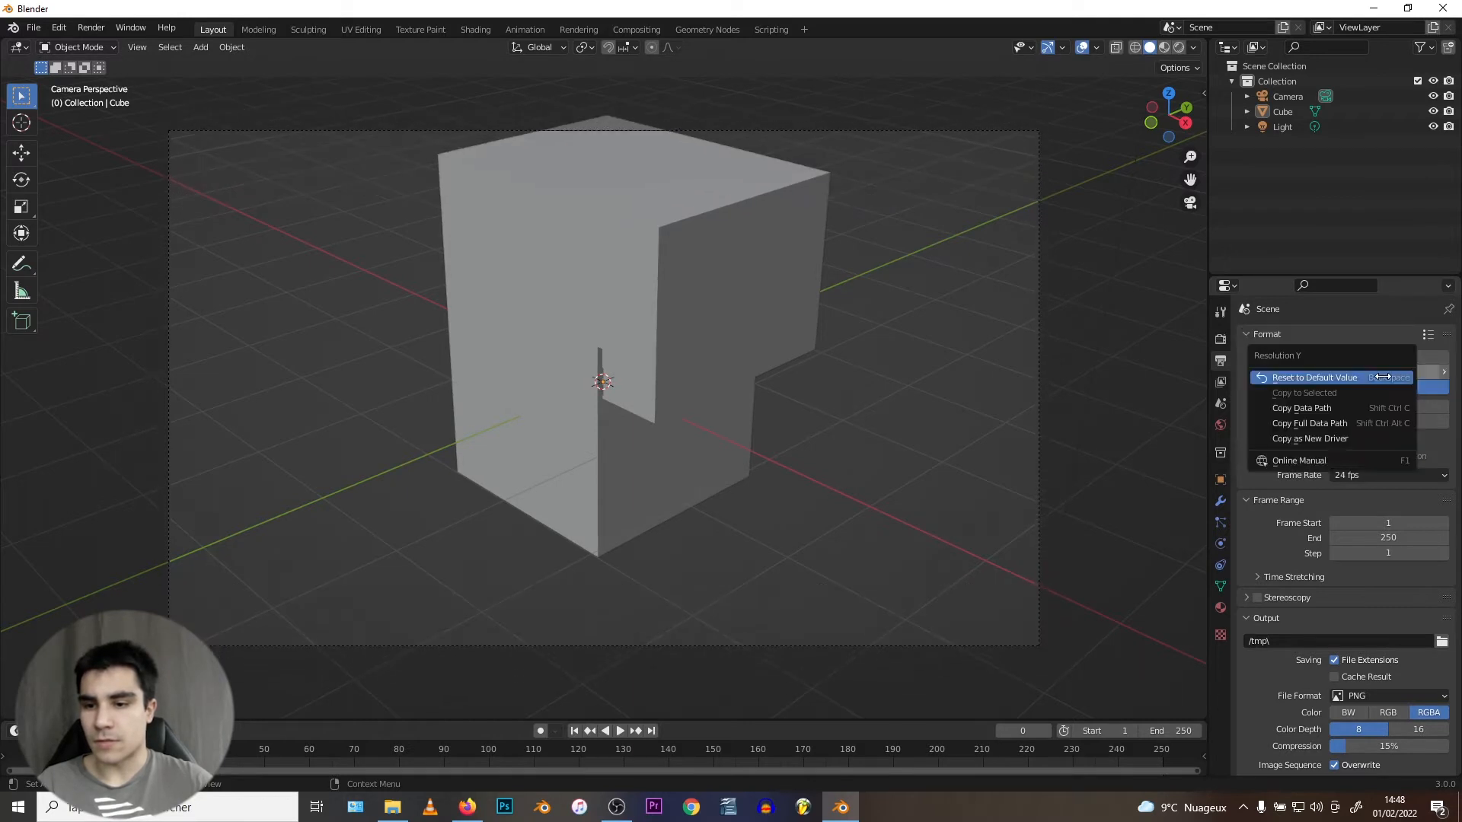
pyautogui.click(1380, 377)
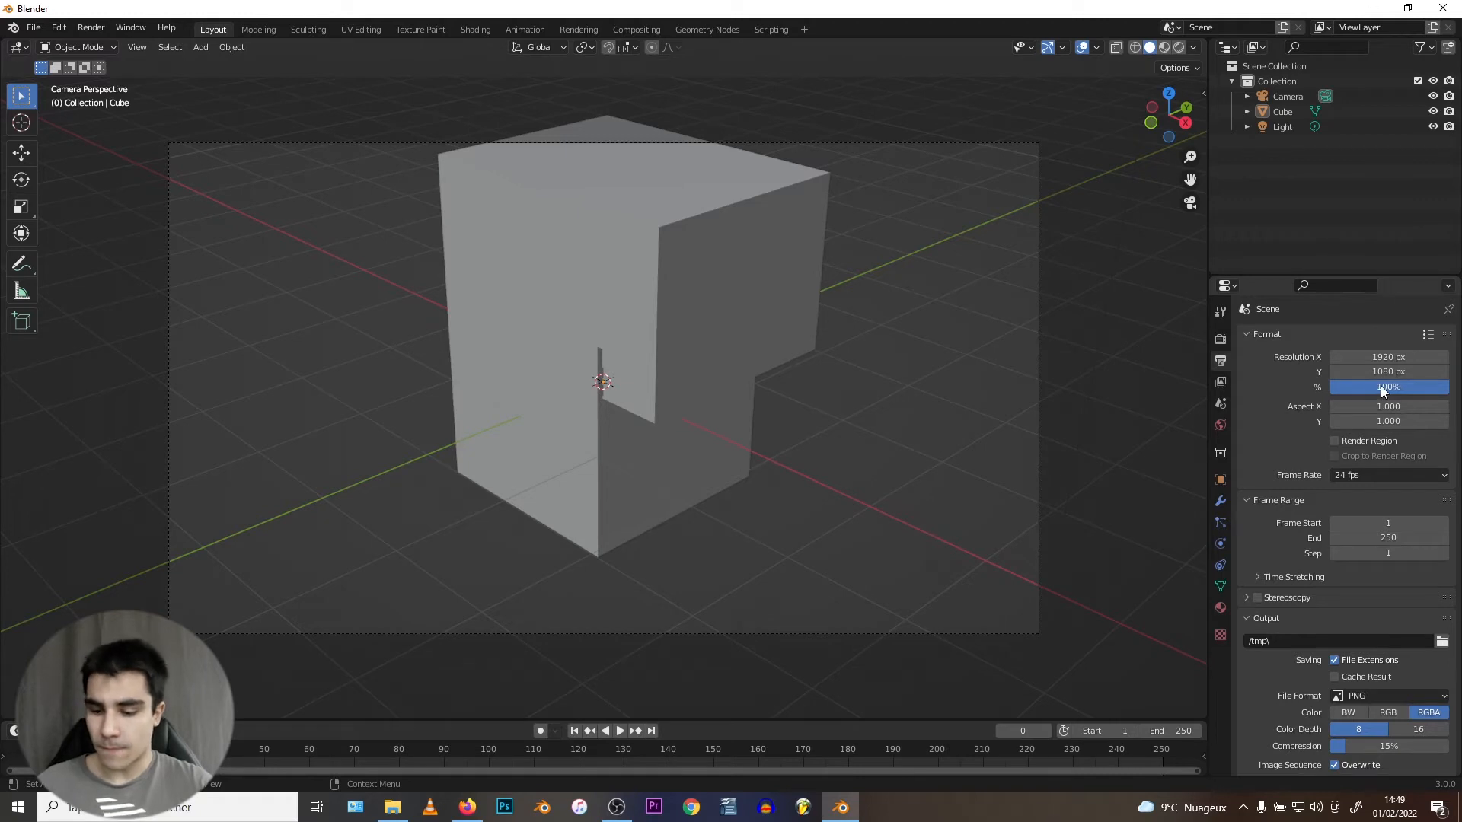
# Try output resolution percentages of 50%, 25% and 200%, and restore the setting to 100%.
pyautogui.moveTo(1381, 385); pyautogui.dragTo(1323, 386)
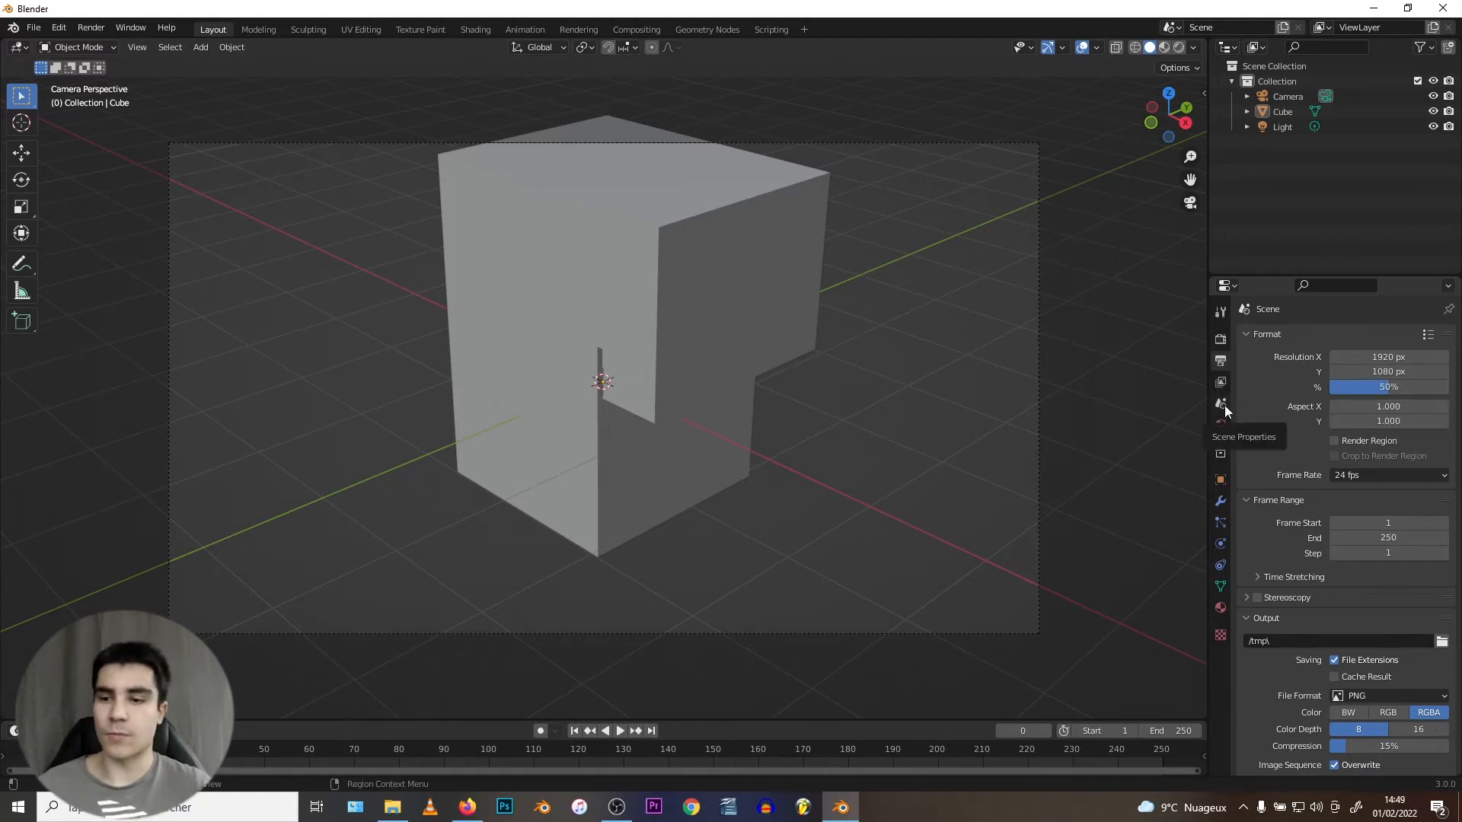
pyautogui.click(1371, 388)
pyautogui.write('25')
pyautogui.press('Return')
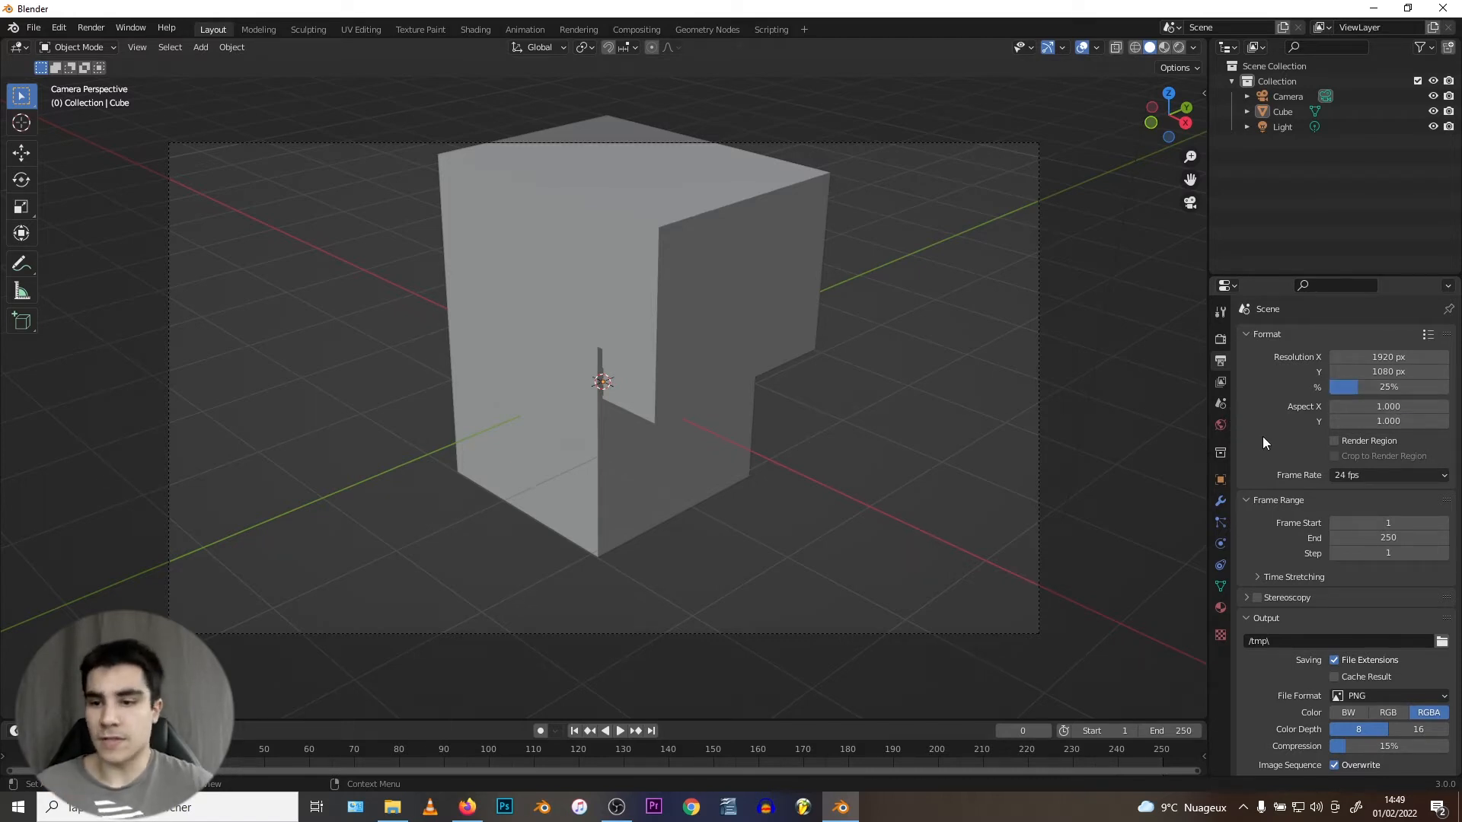
pyautogui.click(1379, 385)
pyautogui.write('200')
pyautogui.press('Return')
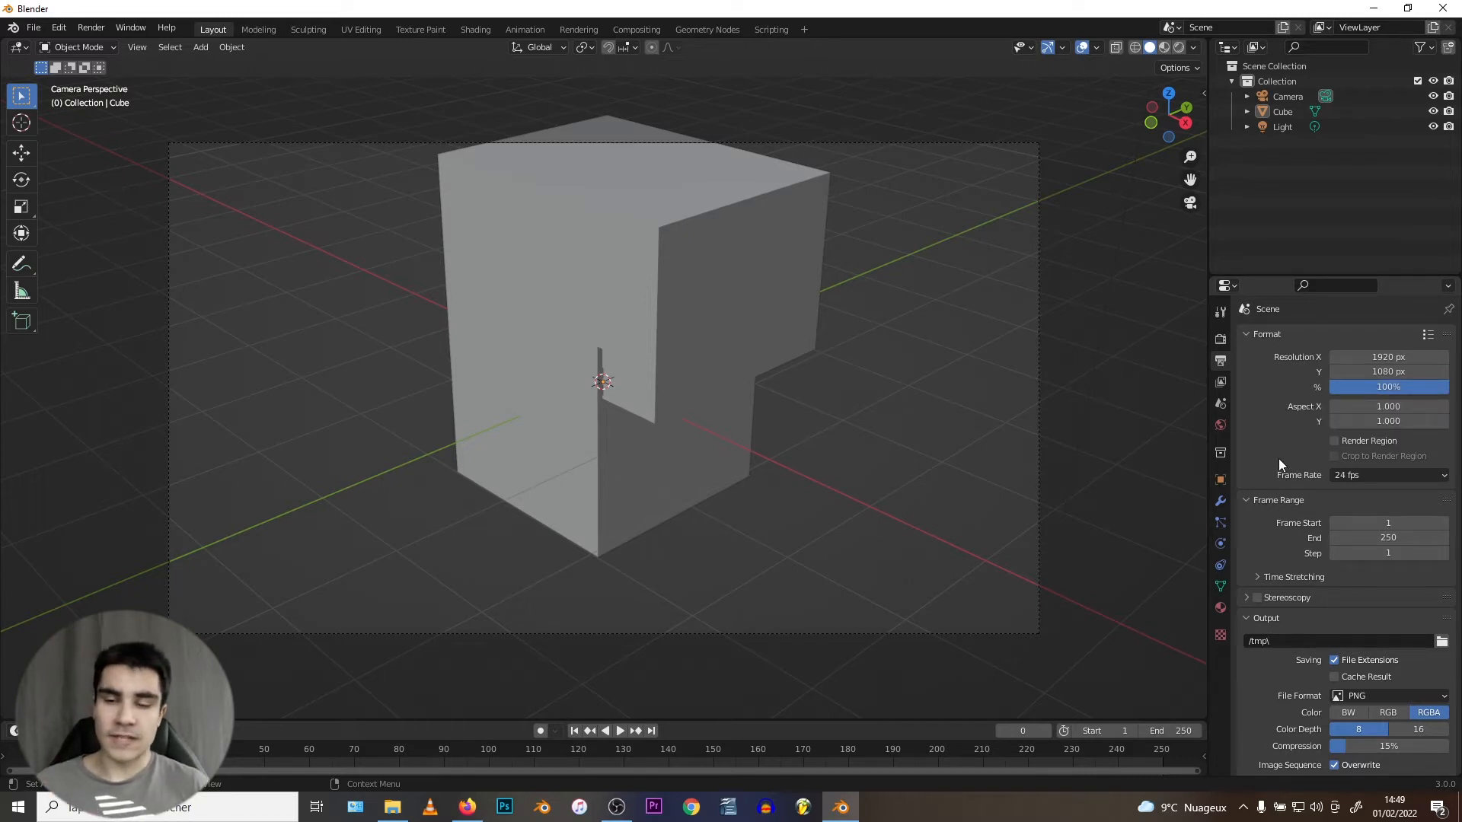
# Look through the frame rate presets, try a custom rate of 88 fps, and restore the frame rate to 24 fps.
pyautogui.click(1349, 477)
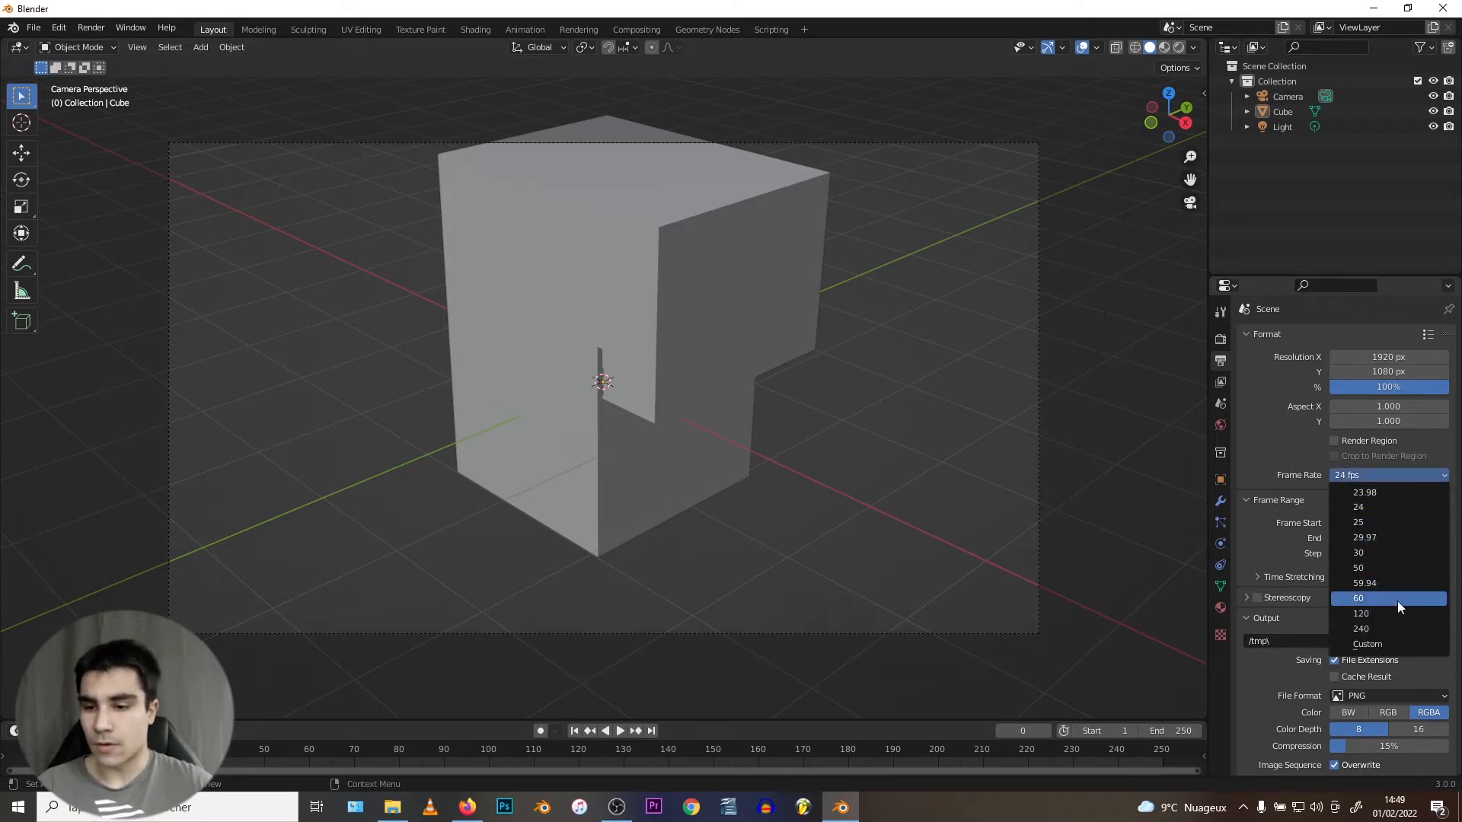
pyautogui.click(1348, 473)
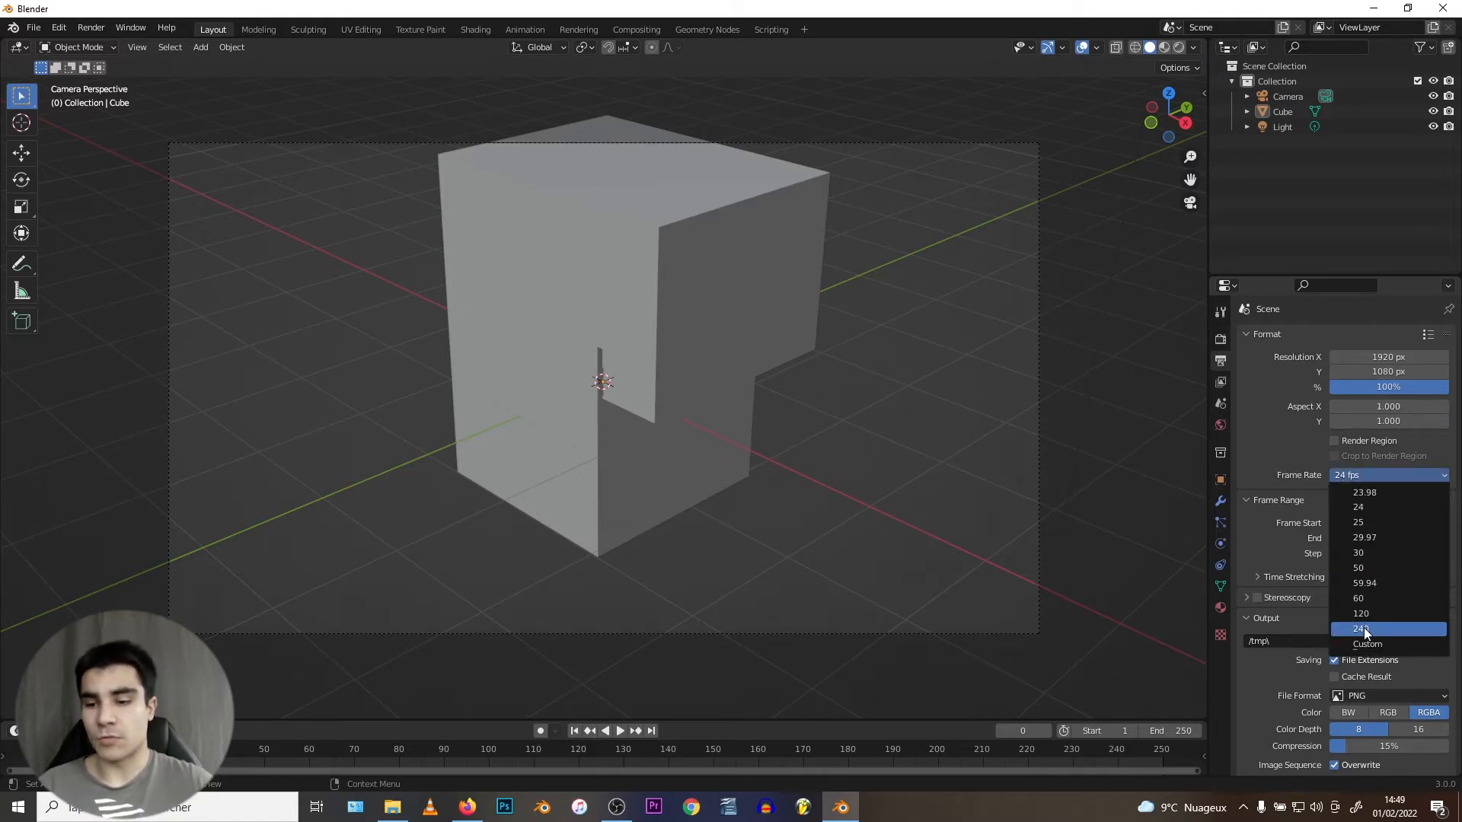
pyautogui.click(1372, 646)
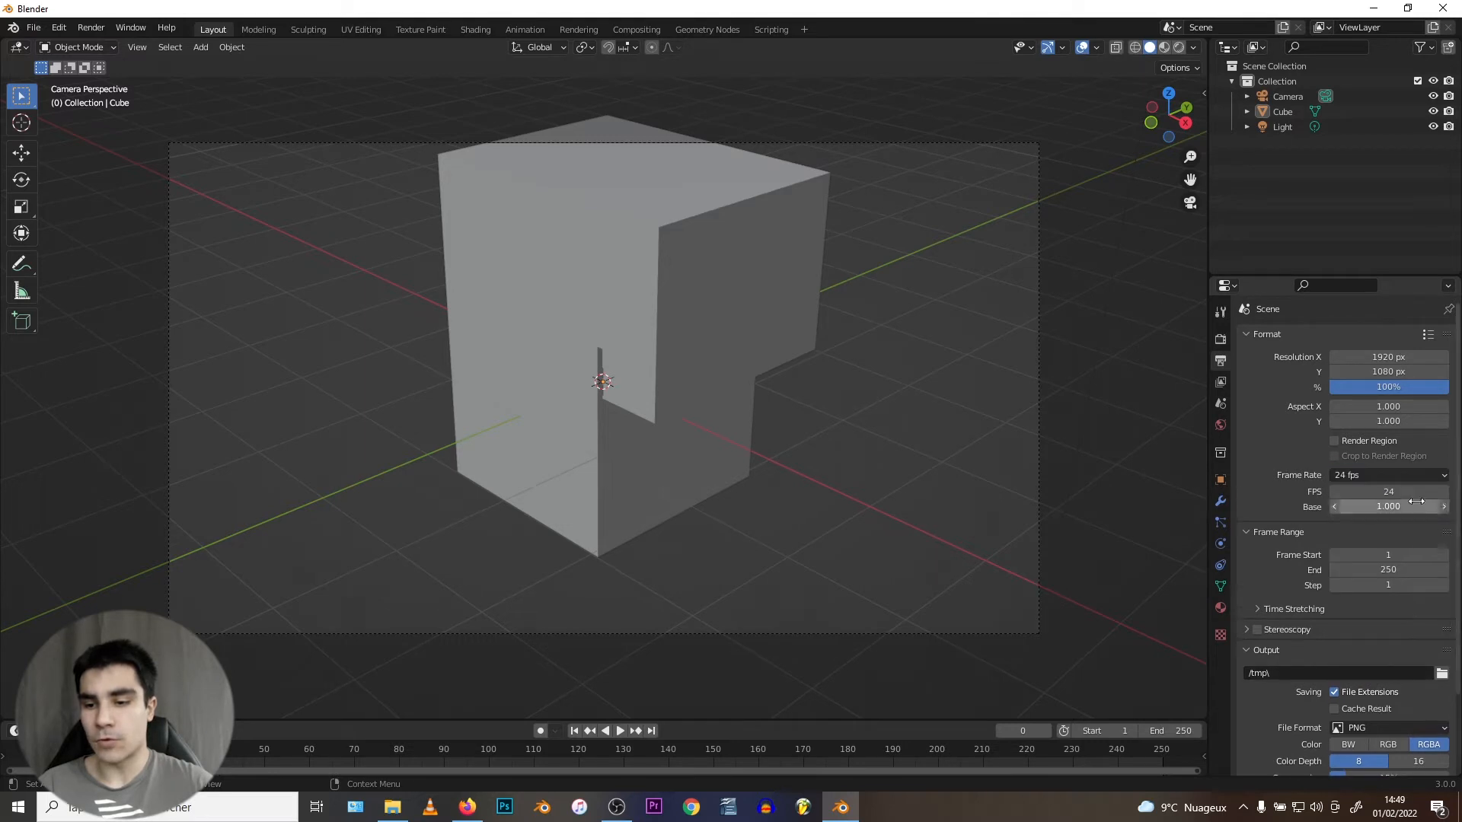
pyautogui.moveTo(1366, 492)
pyautogui.mouseDown()
pyautogui.moveTo(1409, 492)
pyautogui.moveTo(1379, 475)
pyautogui.mouseUp()
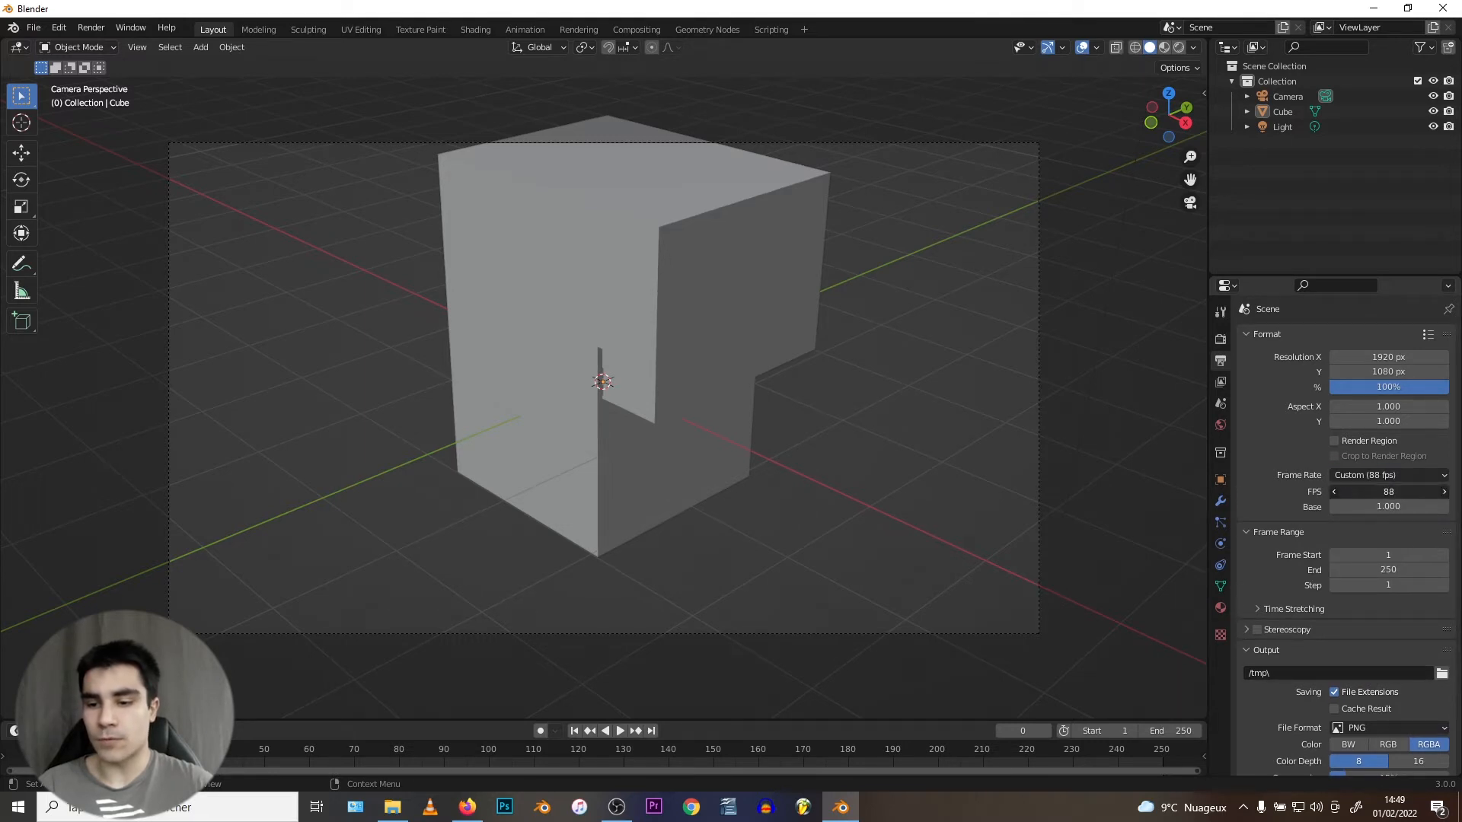
pyautogui.click(1360, 474)
pyautogui.click(1360, 511)
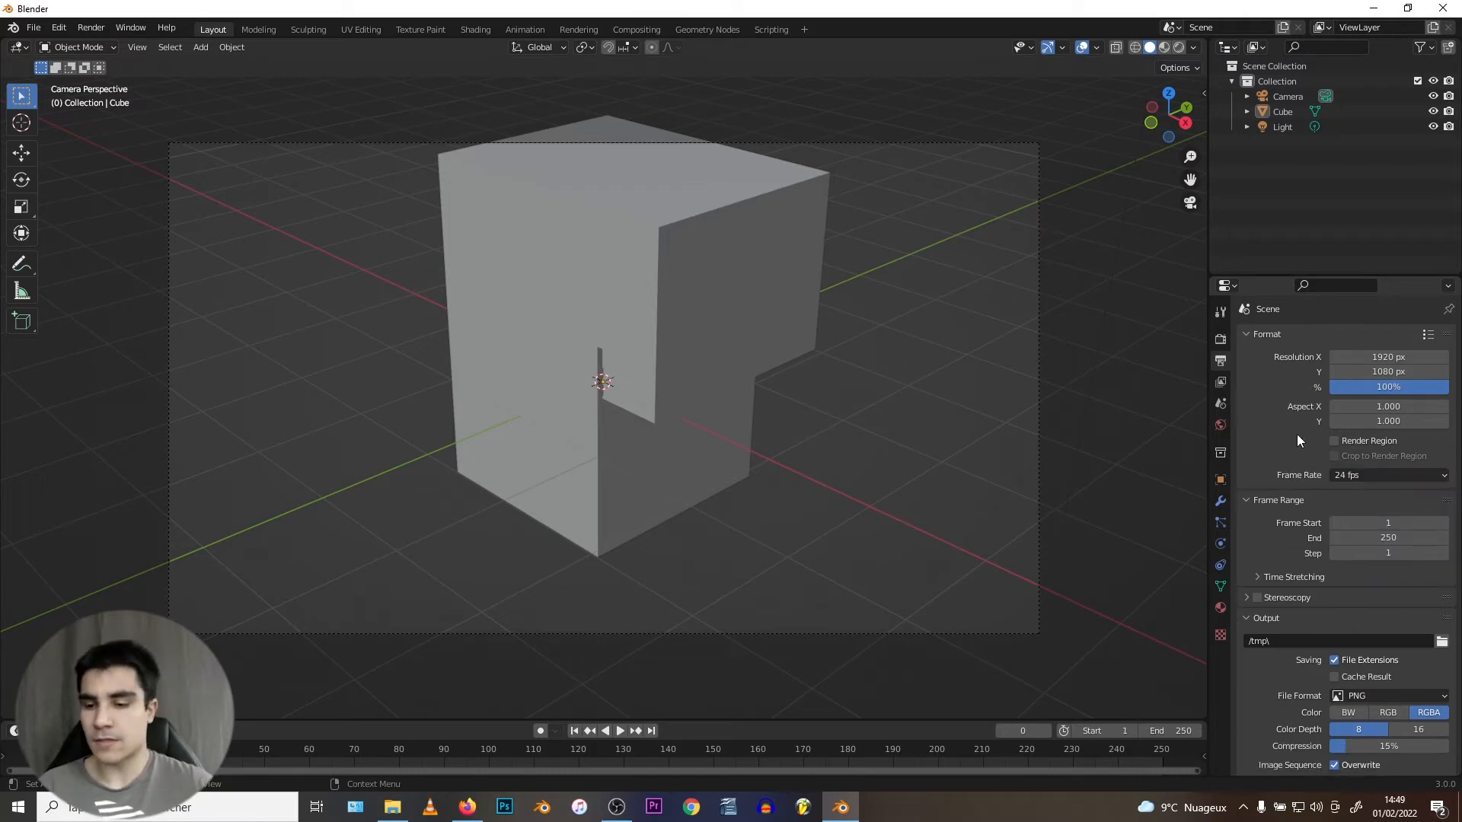
# Try start frames of 10 and 25 for the frame range, and restore the start frame to 1.
pyautogui.scroll(-1, 1298, 446)
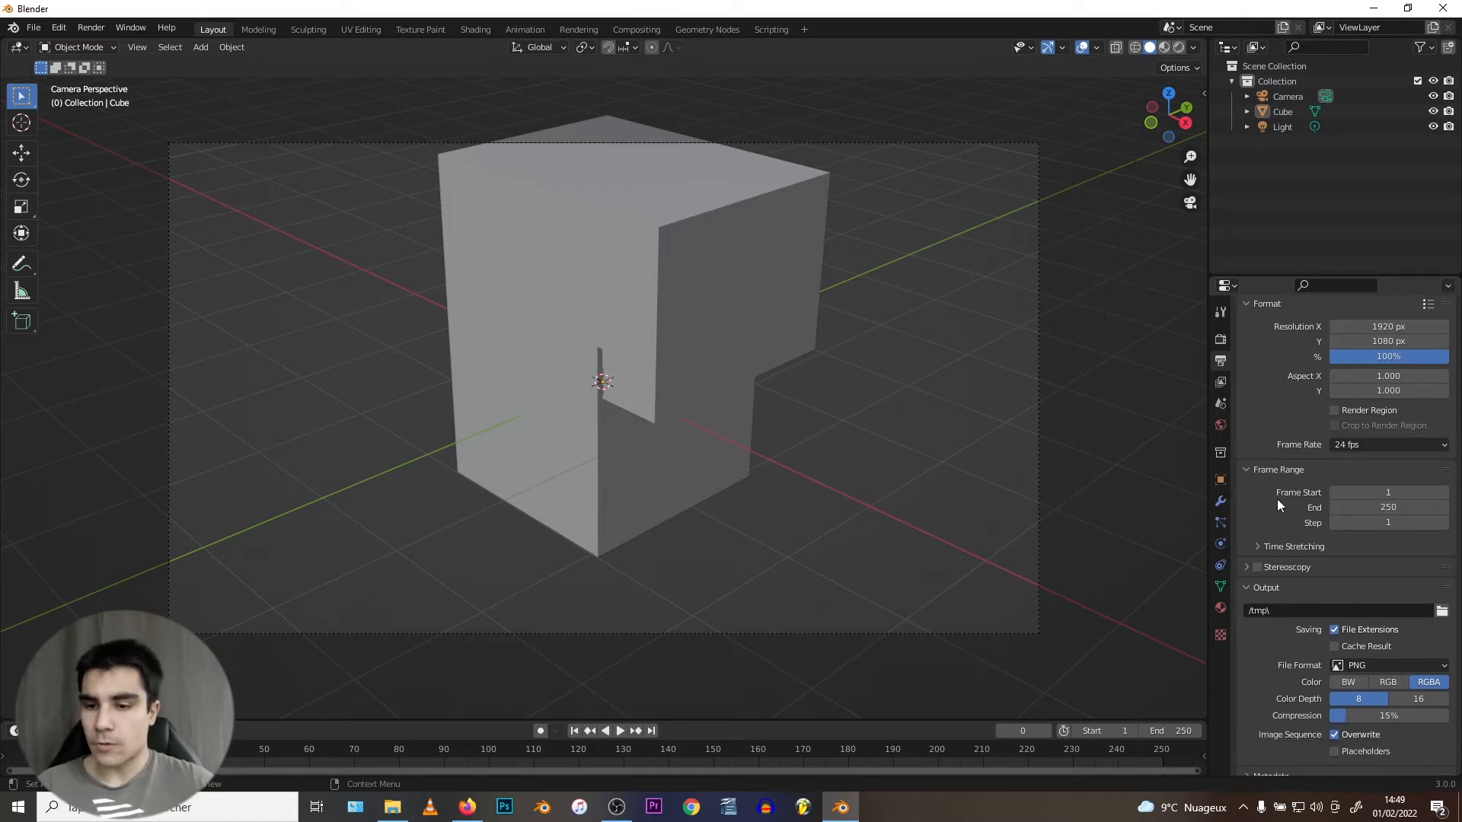
pyautogui.click(1384, 493)
pyautogui.write('10')
pyautogui.press('BackSpace')
pyautogui.press('BackSpace')
pyautogui.write('25')
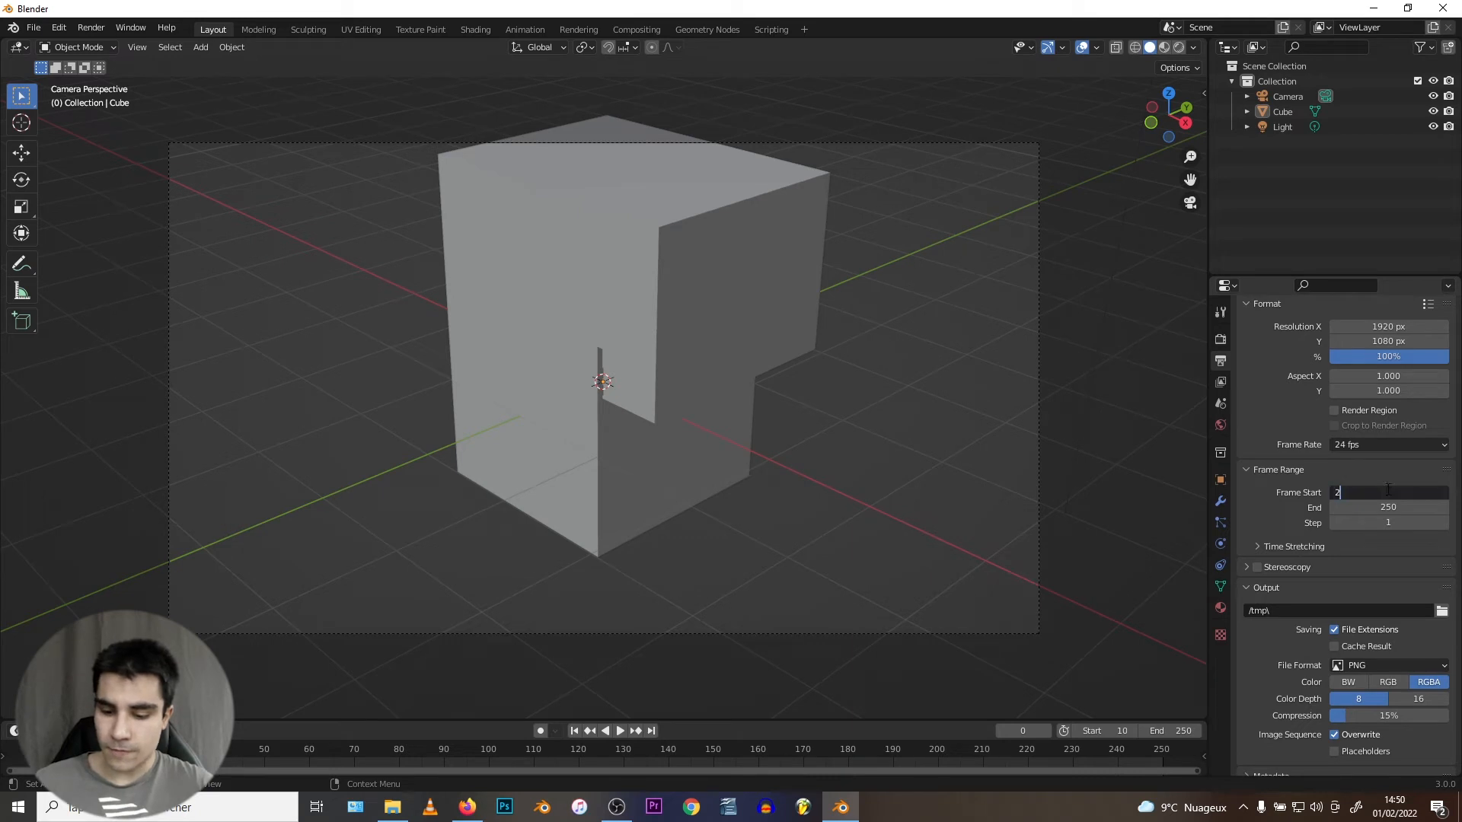
pyautogui.press('Return')
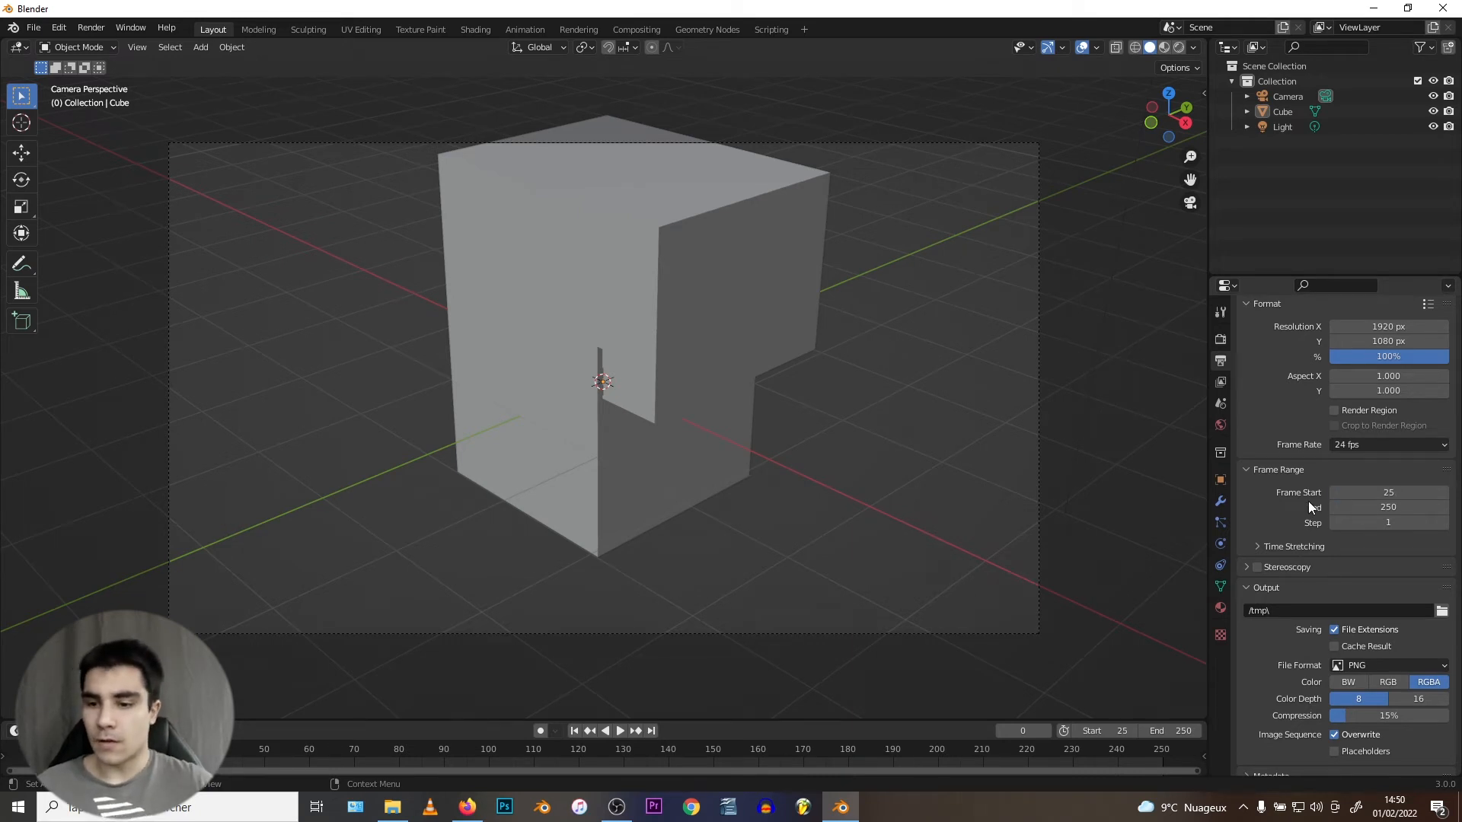
pyautogui.click(1391, 493)
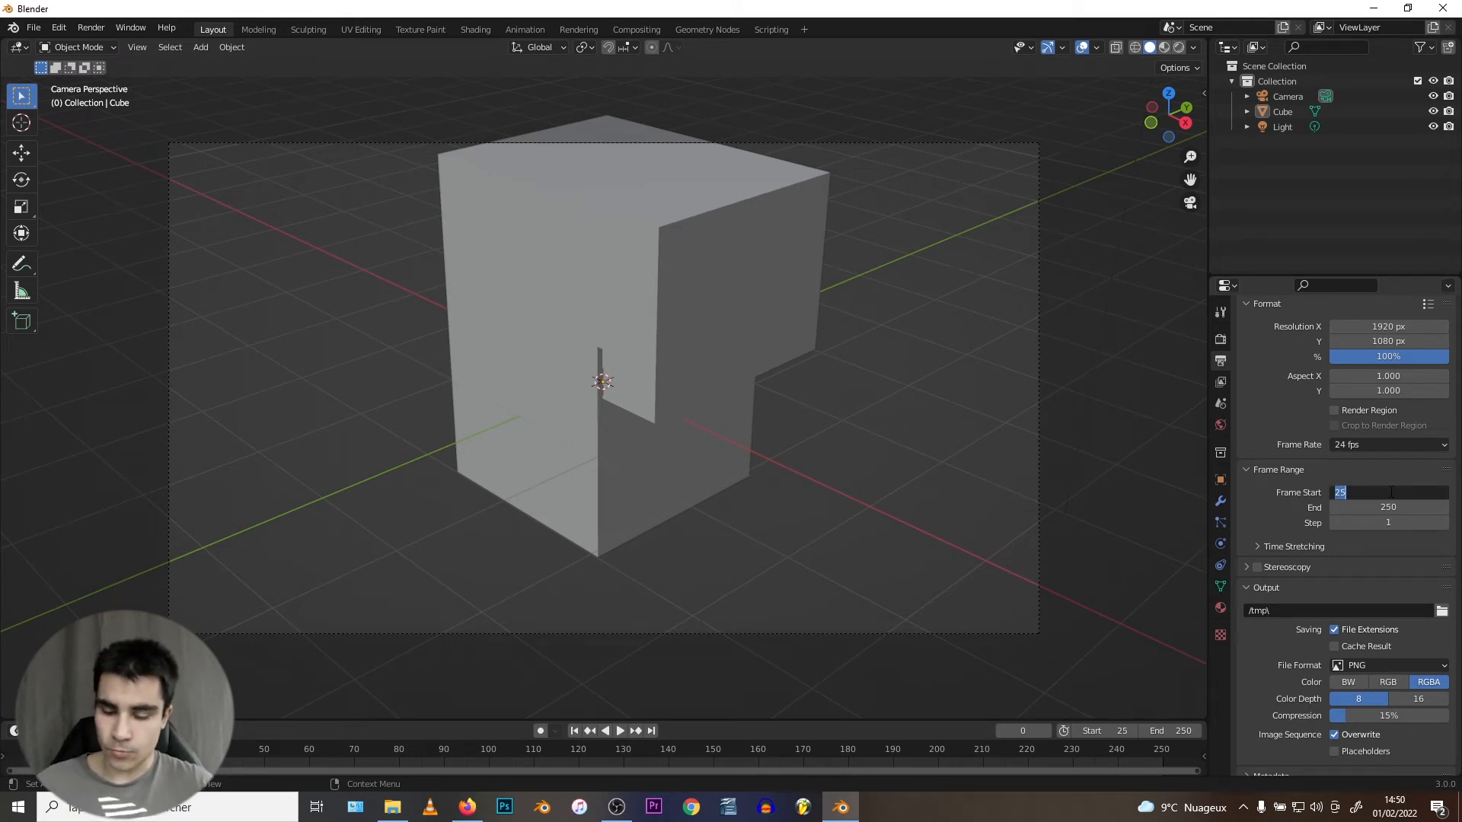
pyautogui.write('1')
pyautogui.press('Return')
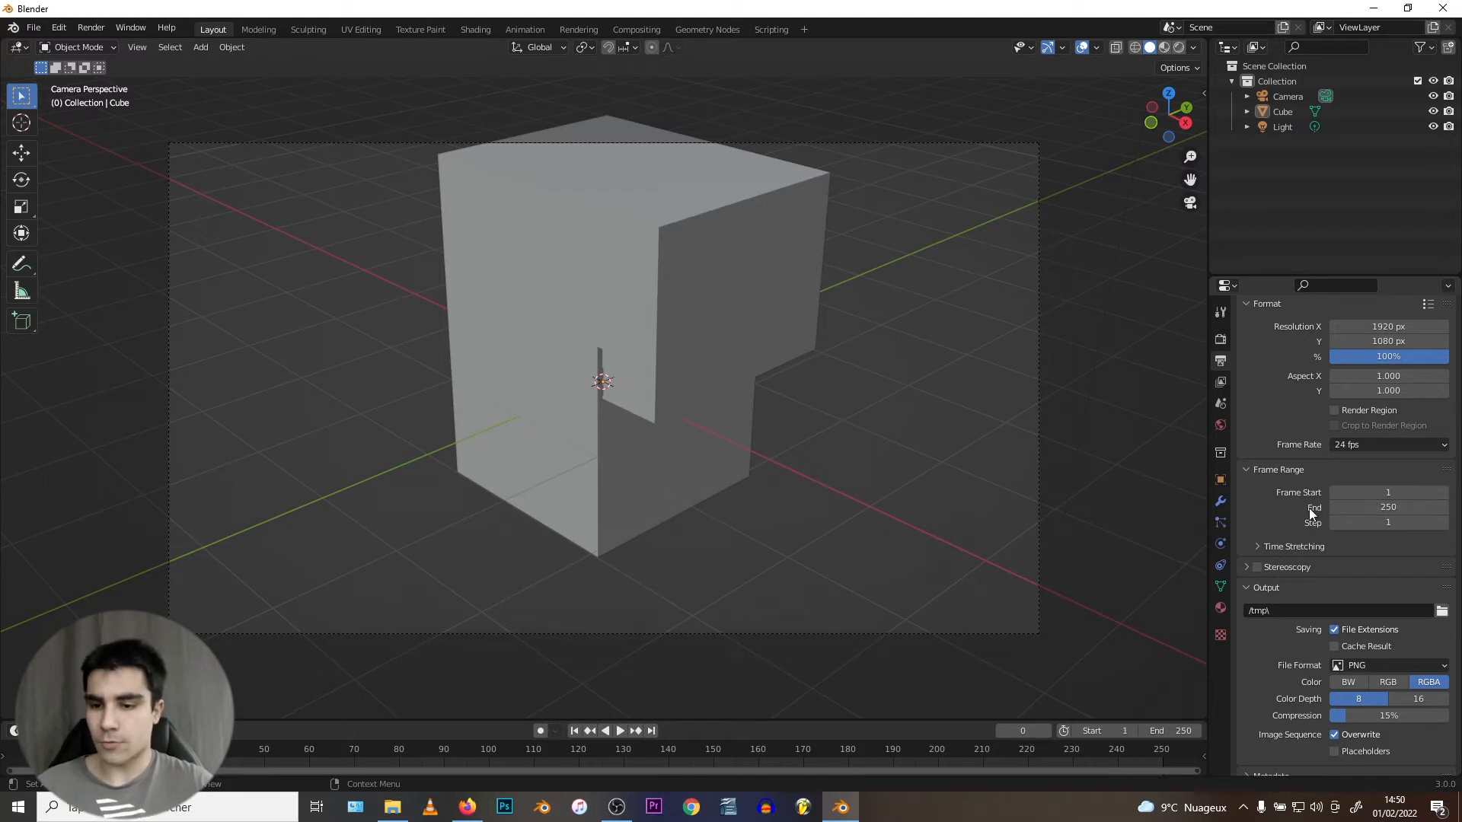
# Try an end frame of 234 for the frame range, and restore the end frame to 250.
pyautogui.moveTo(1380, 503)
pyautogui.mouseDown()
pyautogui.moveTo(1334, 504)
pyautogui.moveTo(1366, 506)
pyautogui.mouseUp()
pyautogui.click(1385, 508)
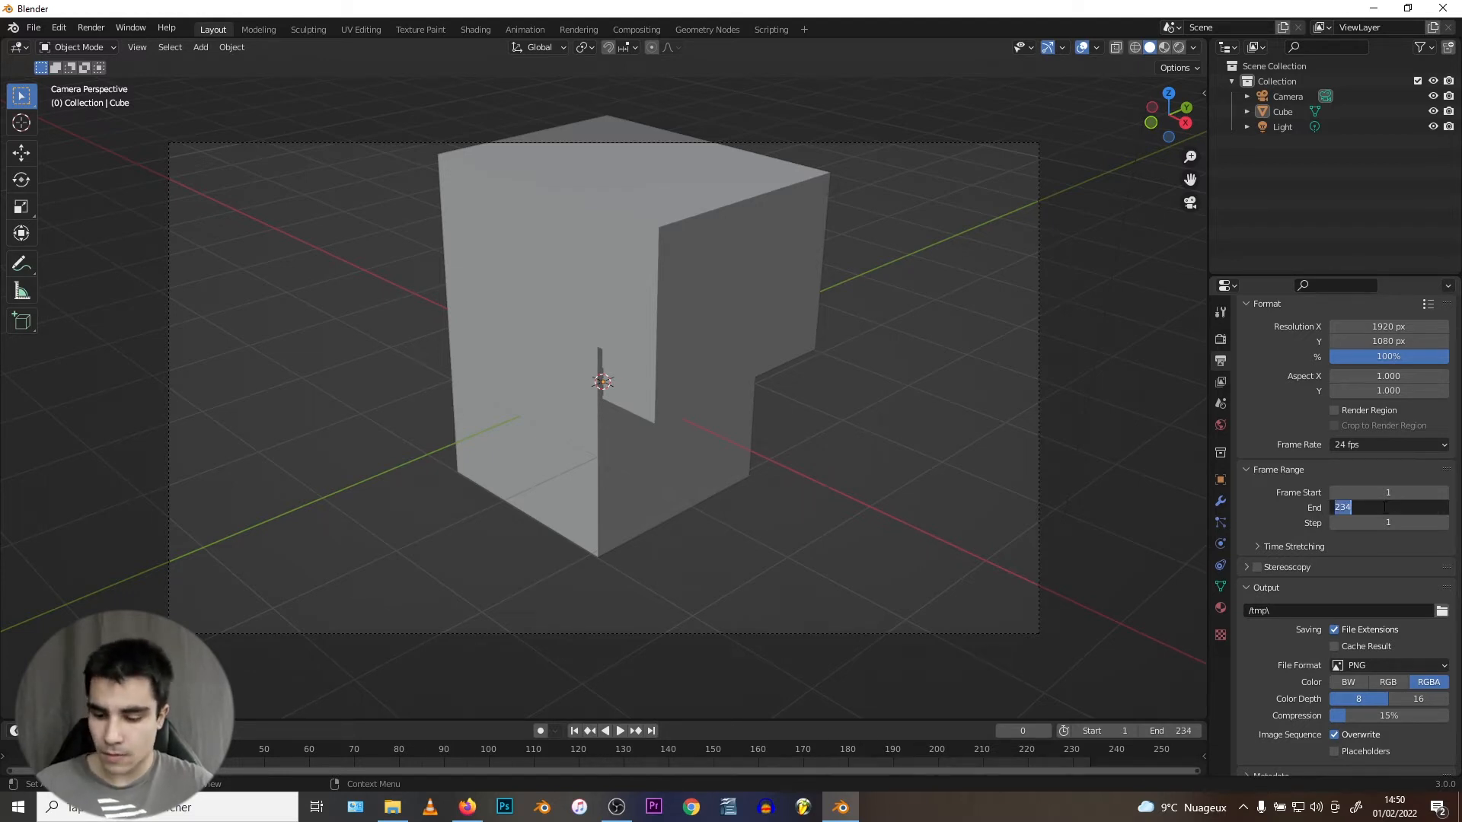
pyautogui.write('250')
pyautogui.press('Return')
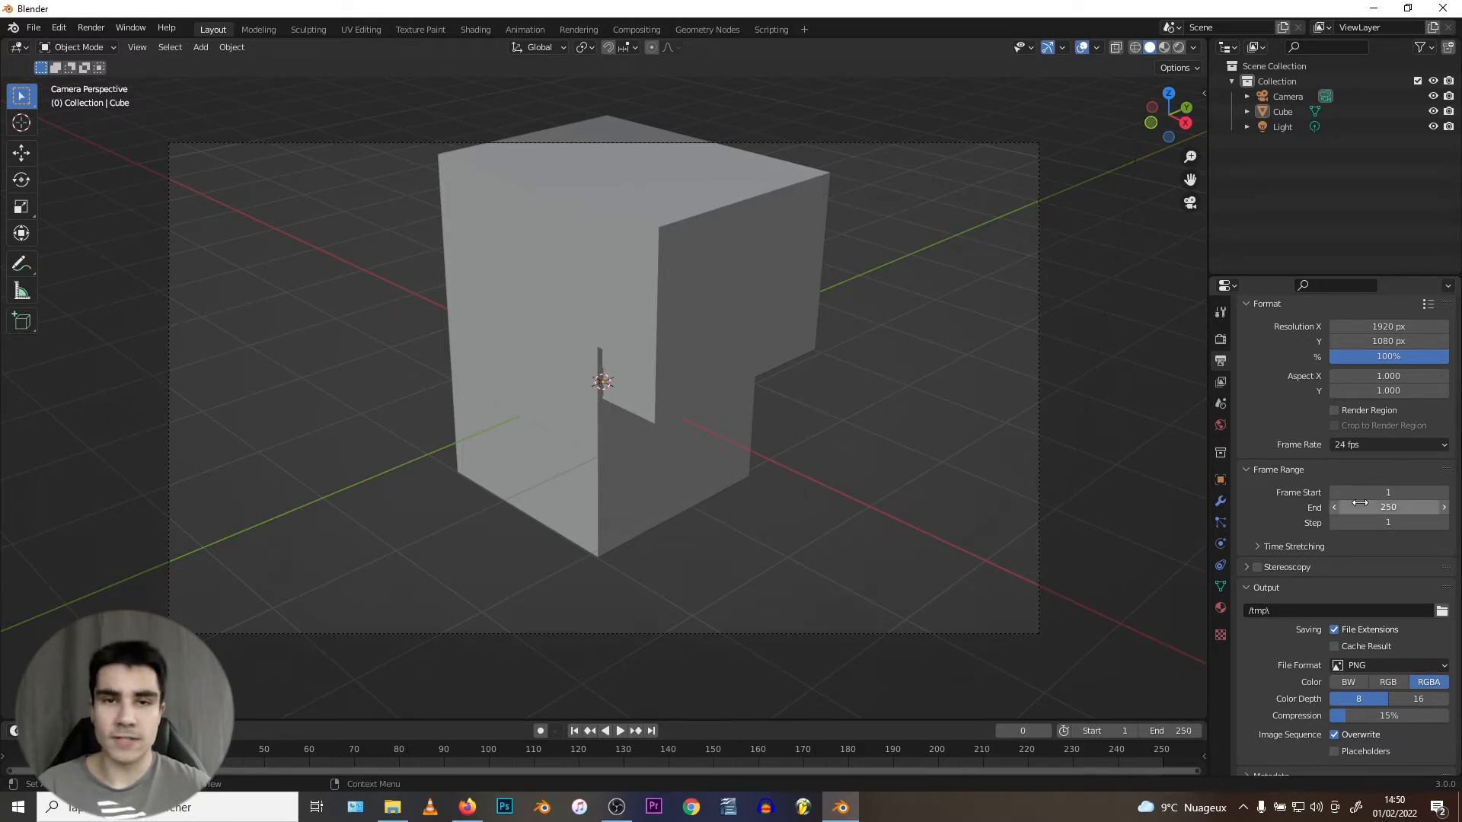
# View the output folder browser without choosing a folder, and look through the available image and movie file formats.
pyautogui.scroll(-1, 1309, 569)
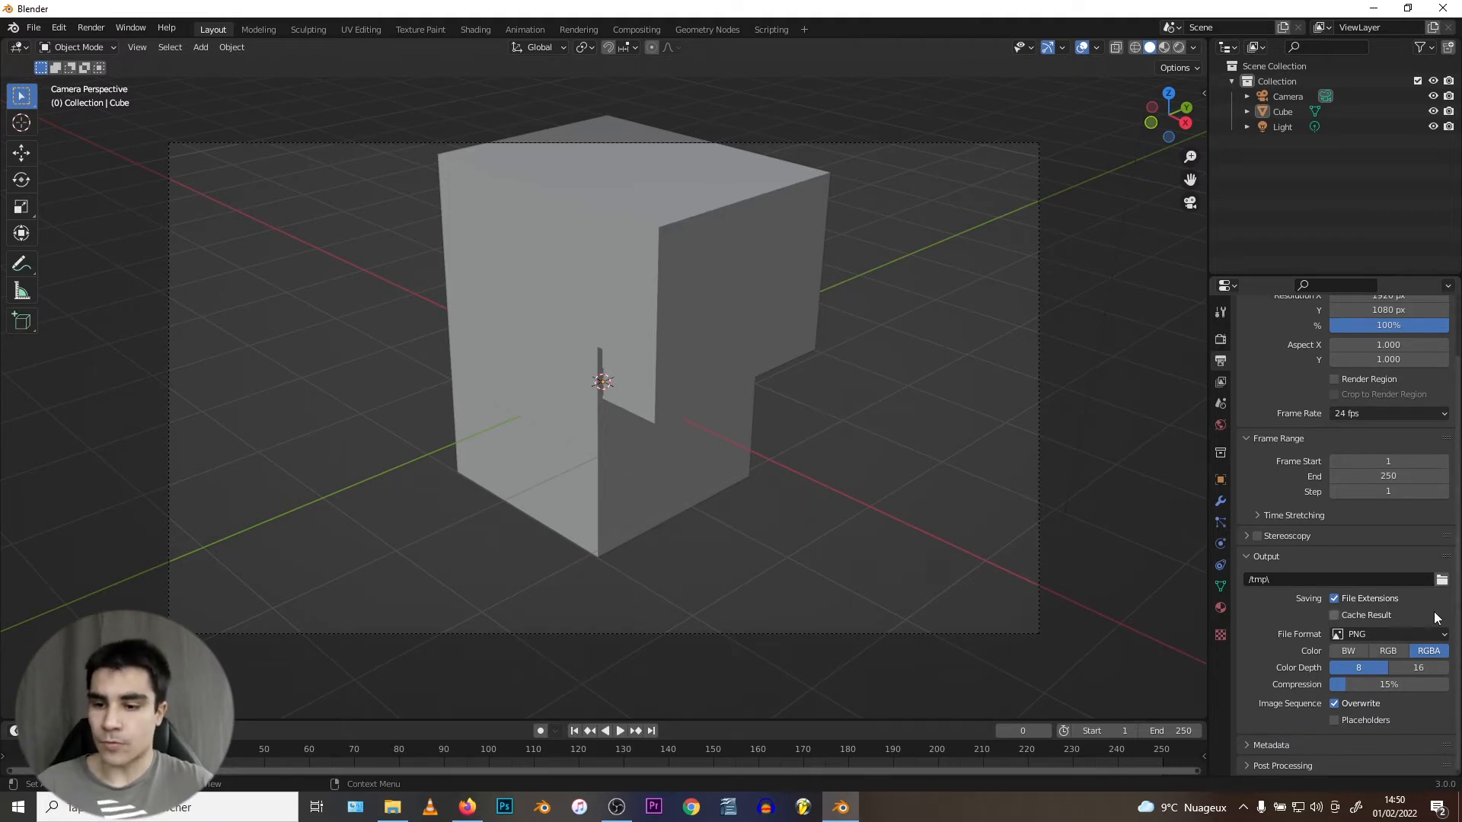
pyautogui.click(1442, 580)
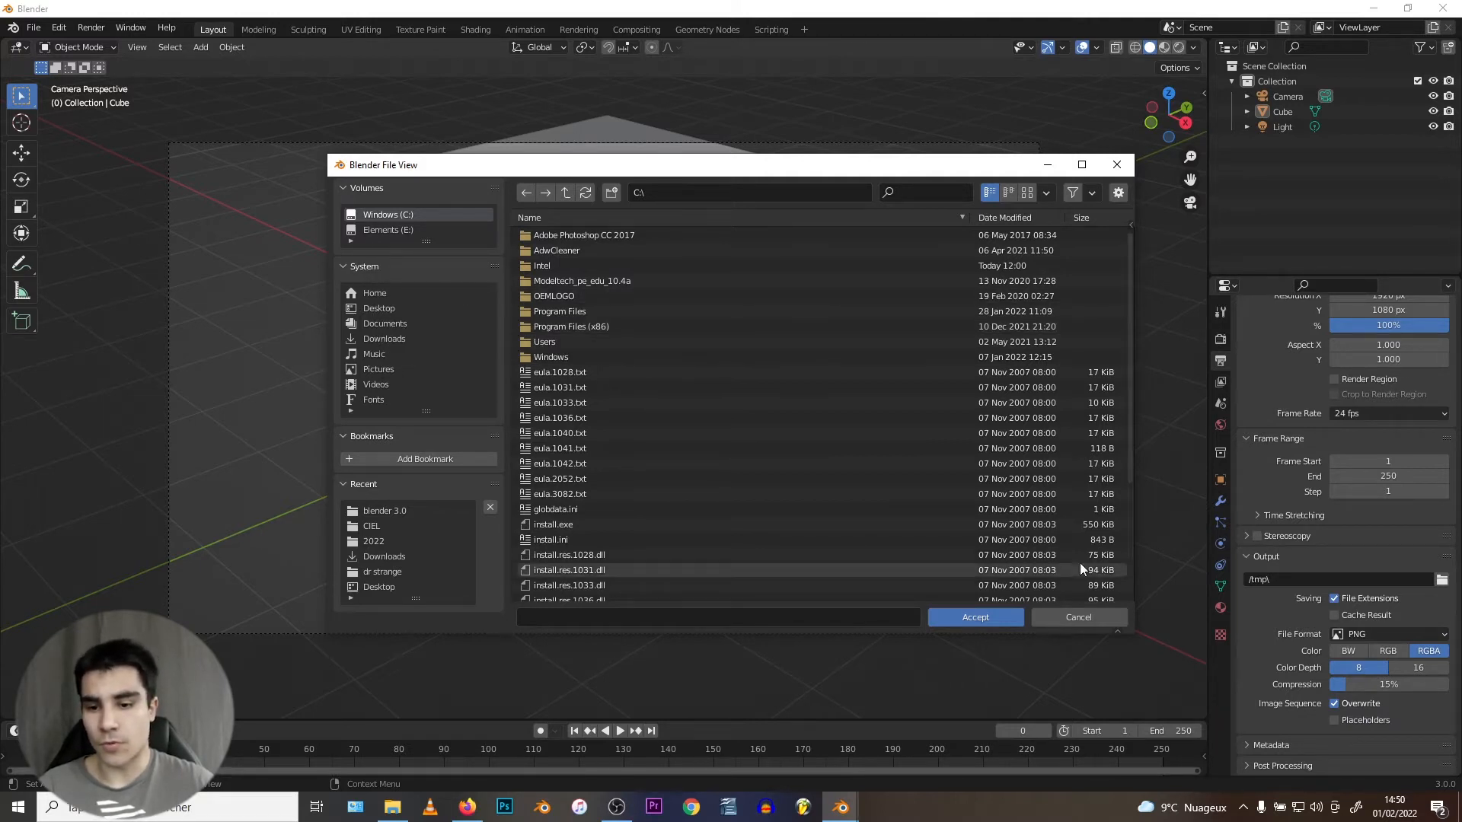
pyautogui.click(1074, 616)
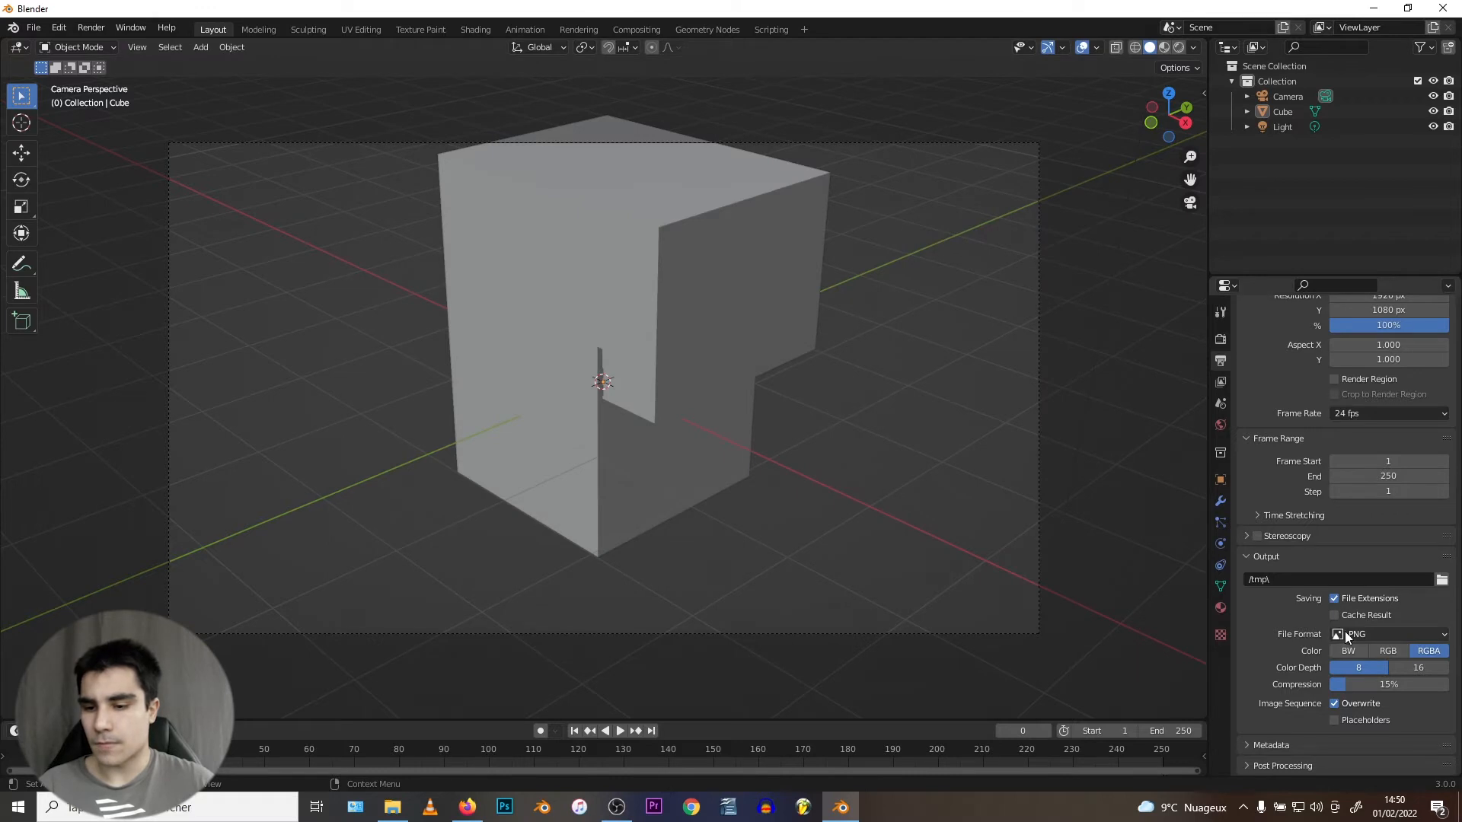
pyautogui.click(1371, 636)
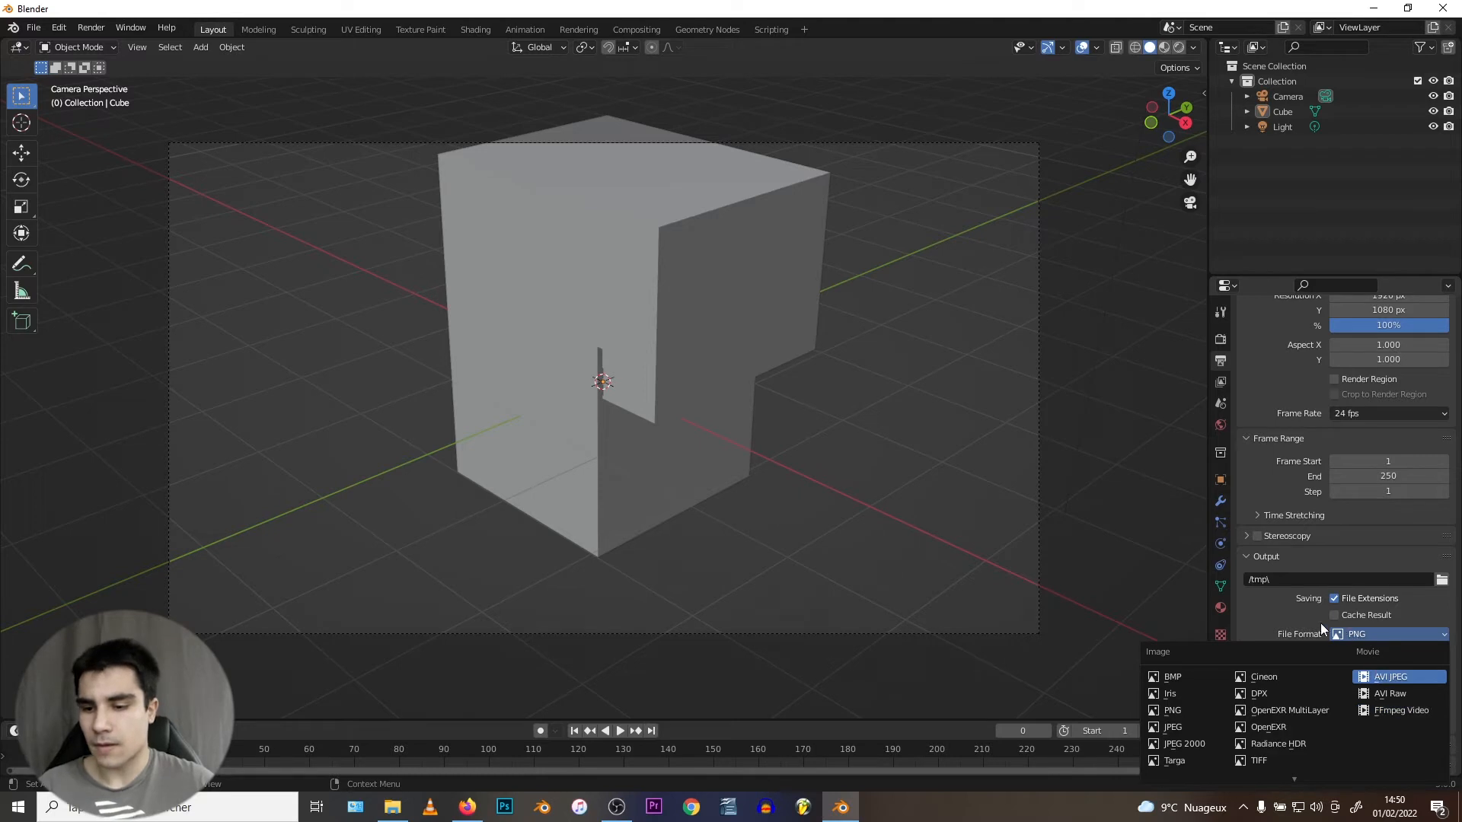
# Examine the view layer's render passes, the scene settings and the world settings.
pyautogui.click(1221, 381)
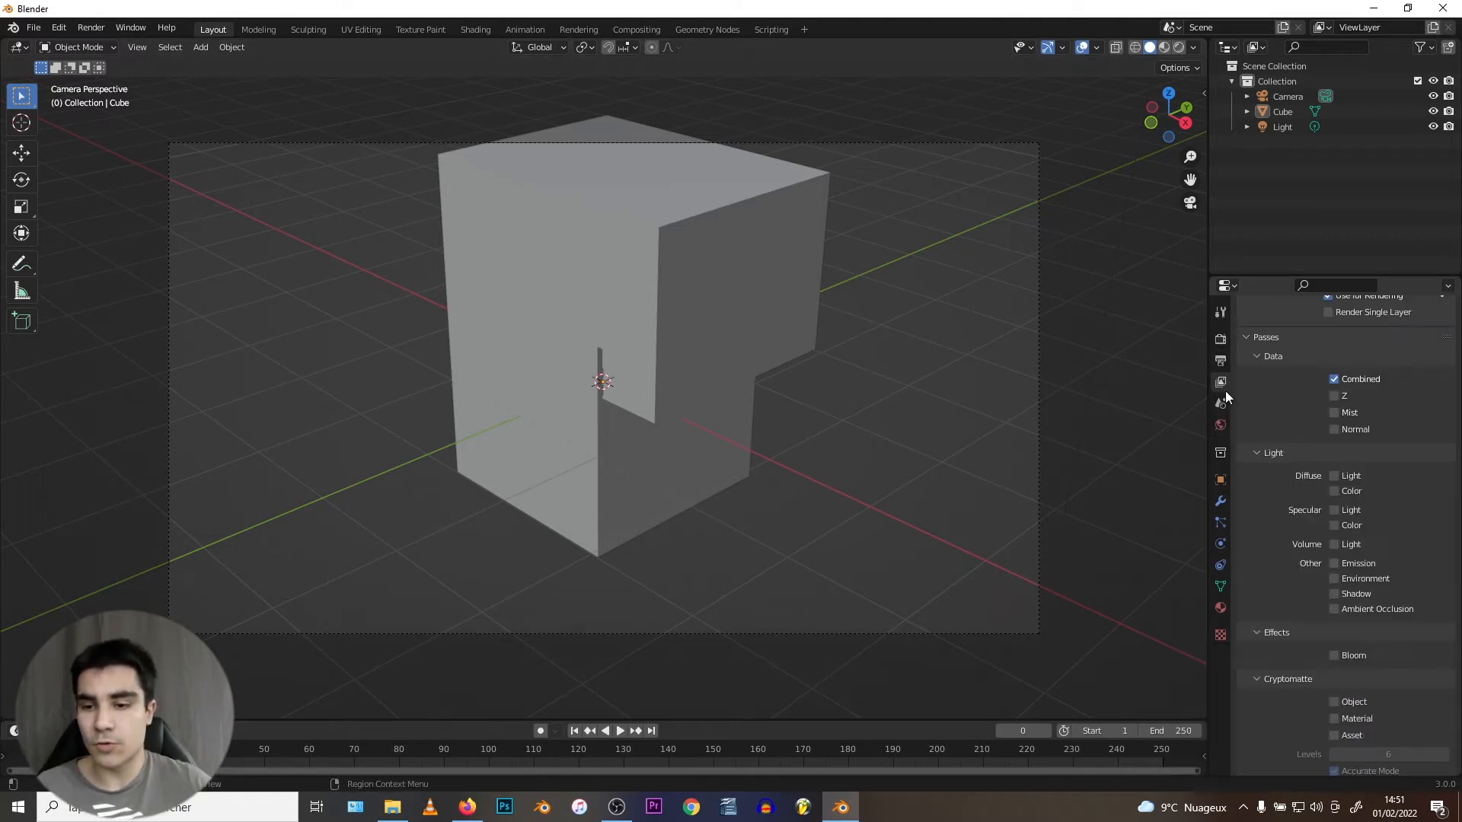
pyautogui.scroll(2, 1340, 365)
pyautogui.scroll(-1, 1301, 463)
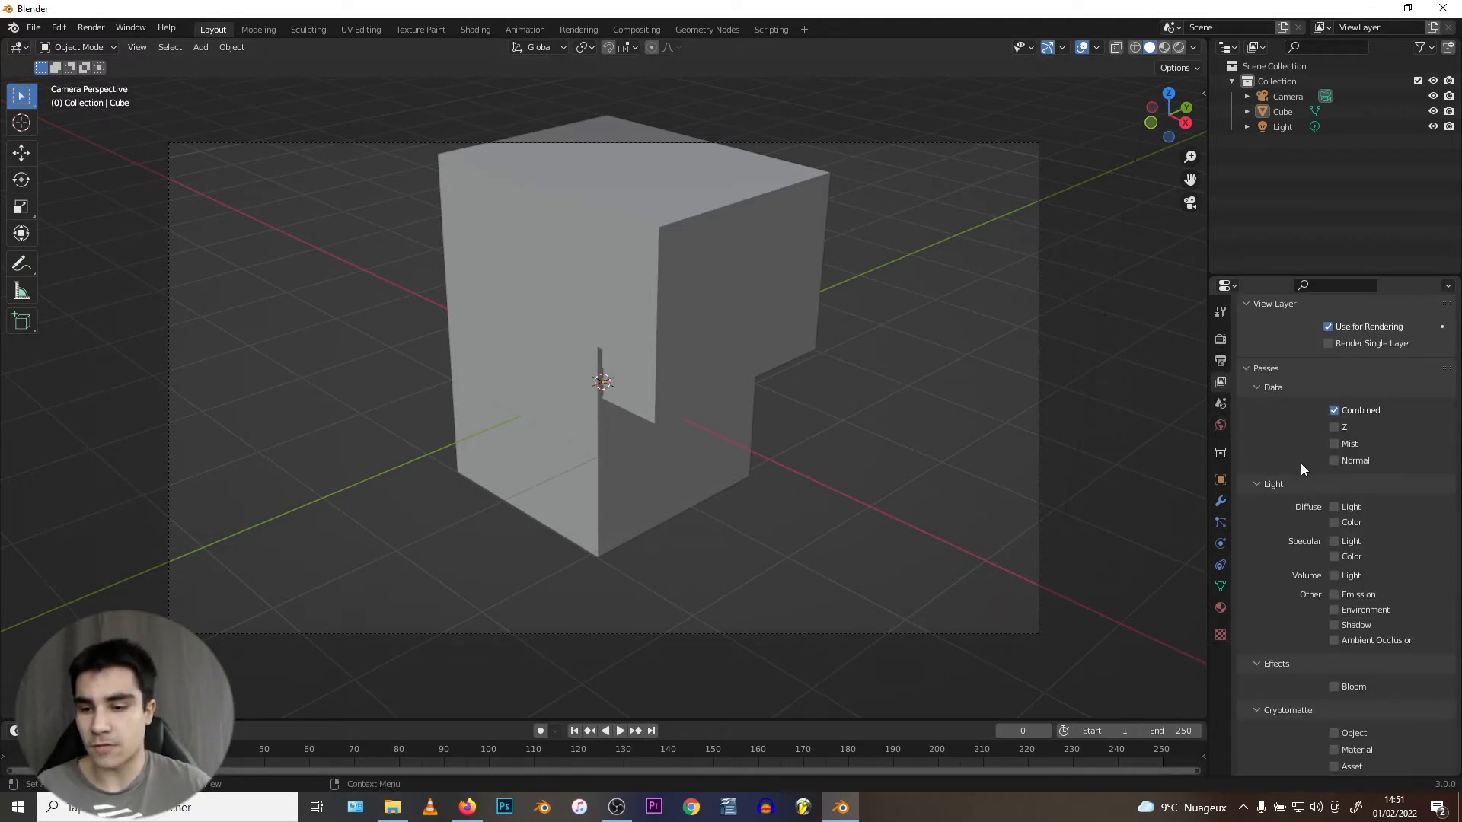
pyautogui.scroll(-3, 1292, 473)
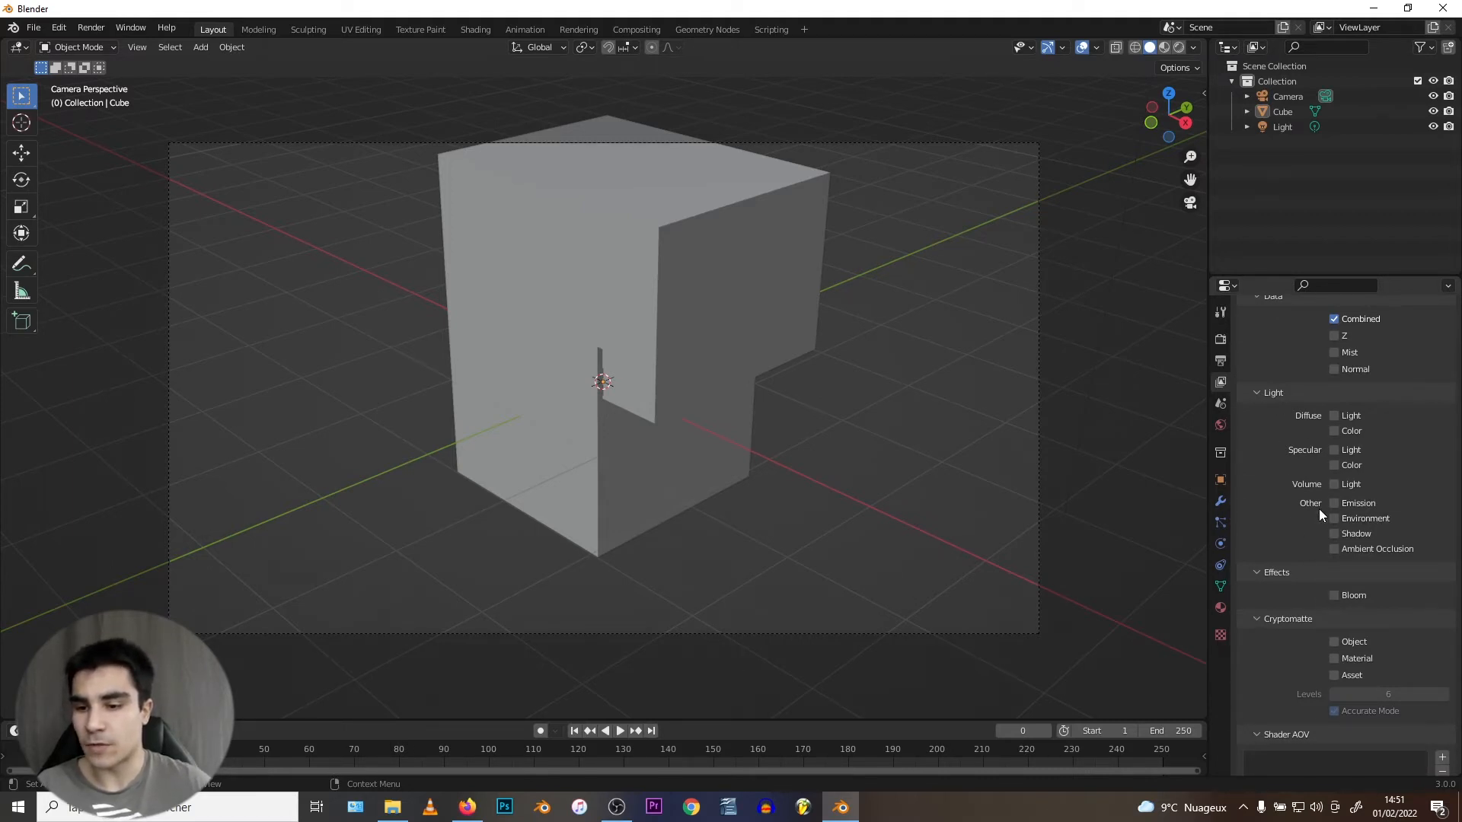
pyautogui.click(1220, 404)
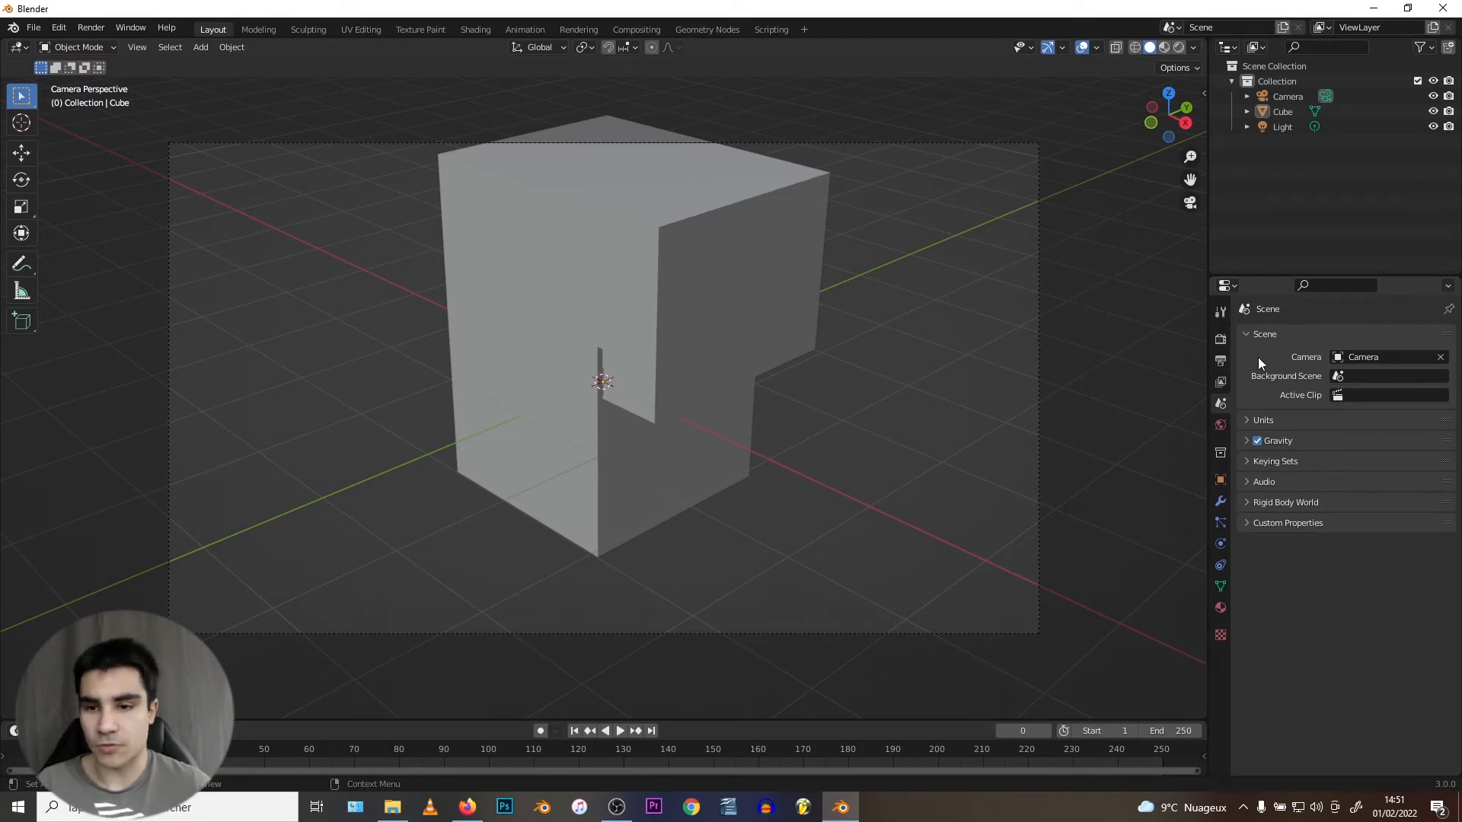
pyautogui.click(1219, 426)
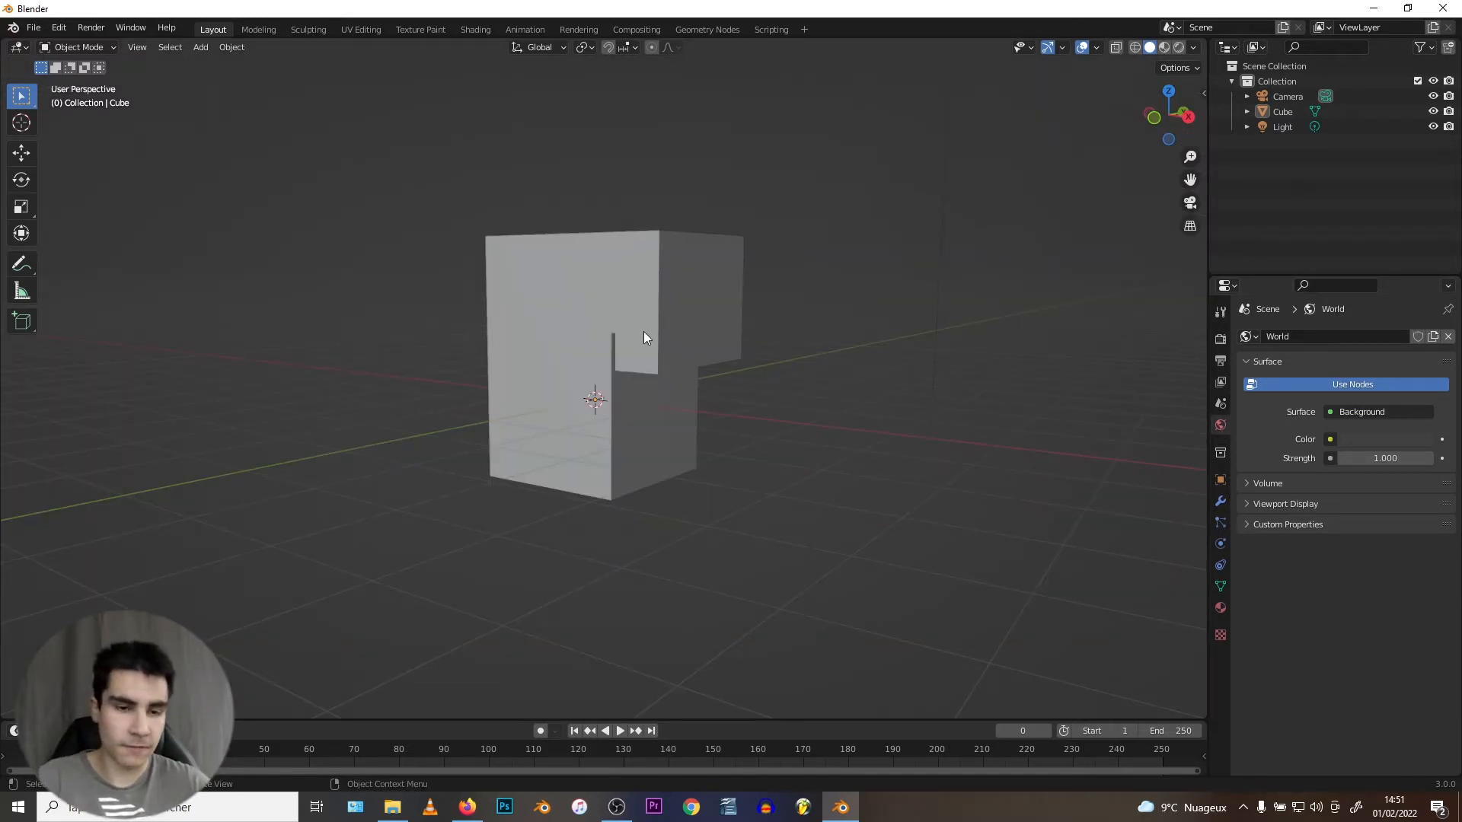
# Switch the viewport to Rendered shading and set the cube material's emission strength to 1.
pyautogui.moveTo(644, 338); pyautogui.dragTo(624, 403, button='middle')
pyautogui.press('z')
pyautogui.click(601, 227)
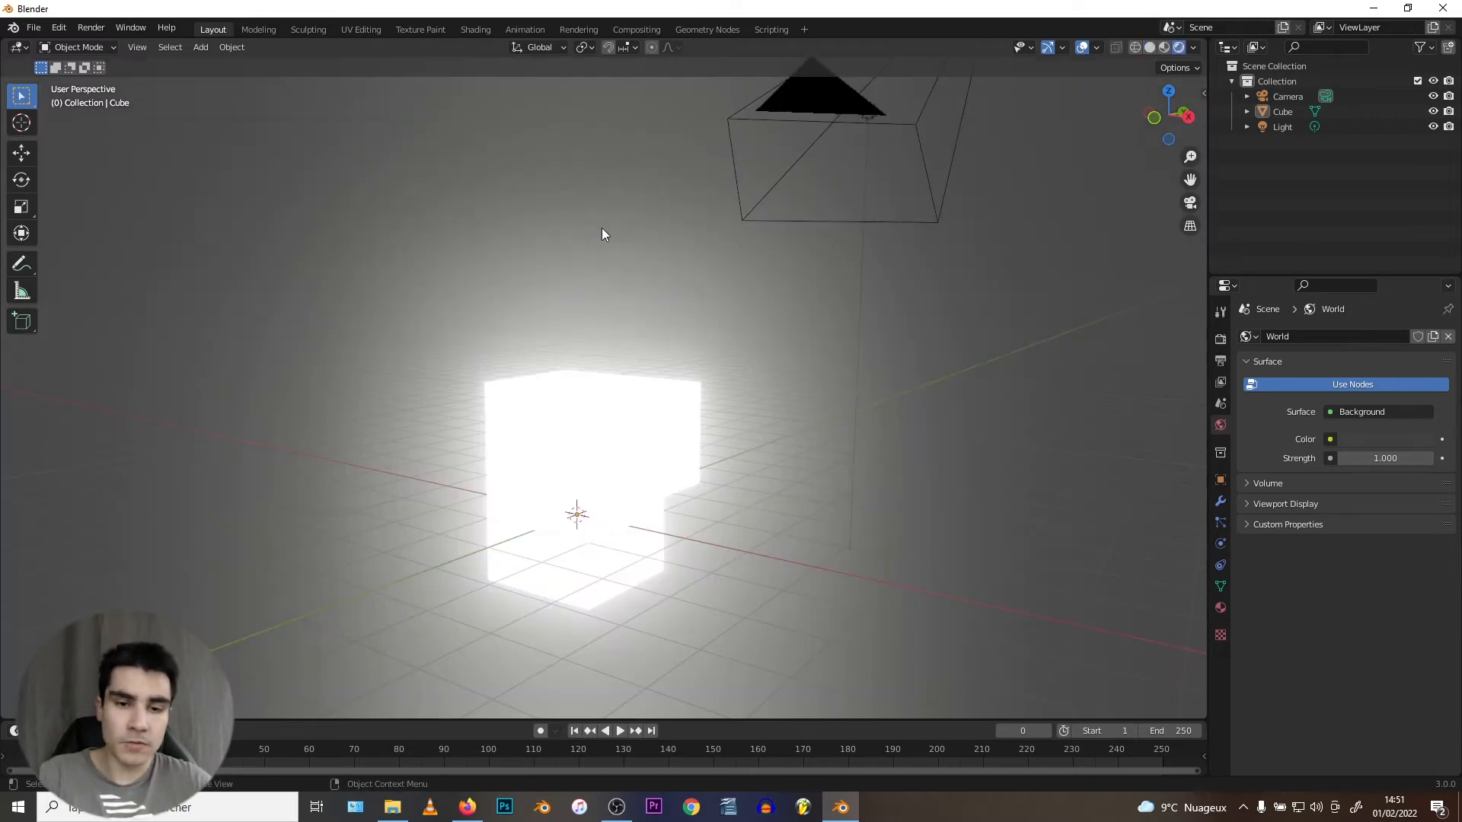
pyautogui.click(652, 429)
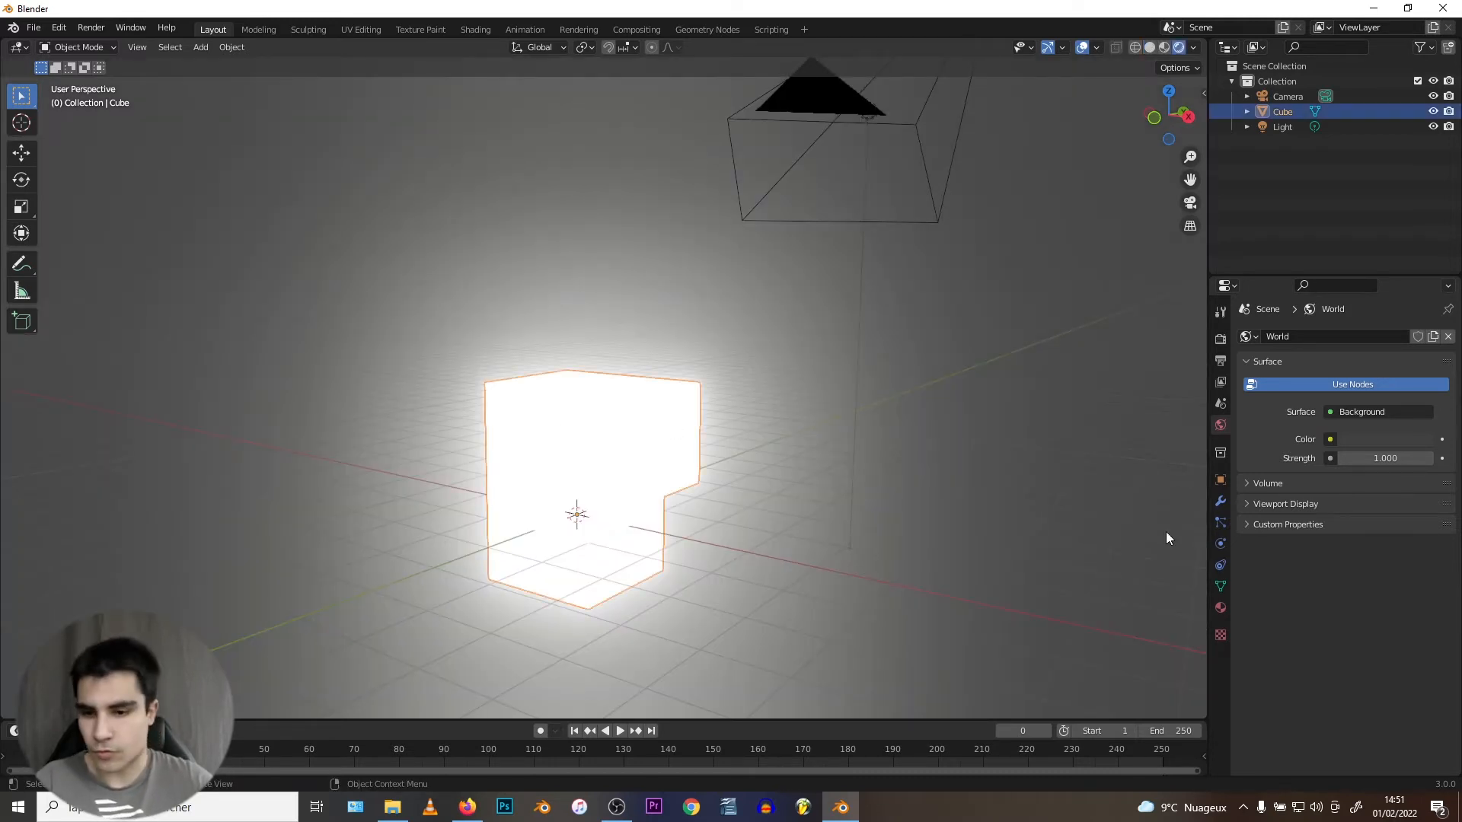
pyautogui.click(1220, 607)
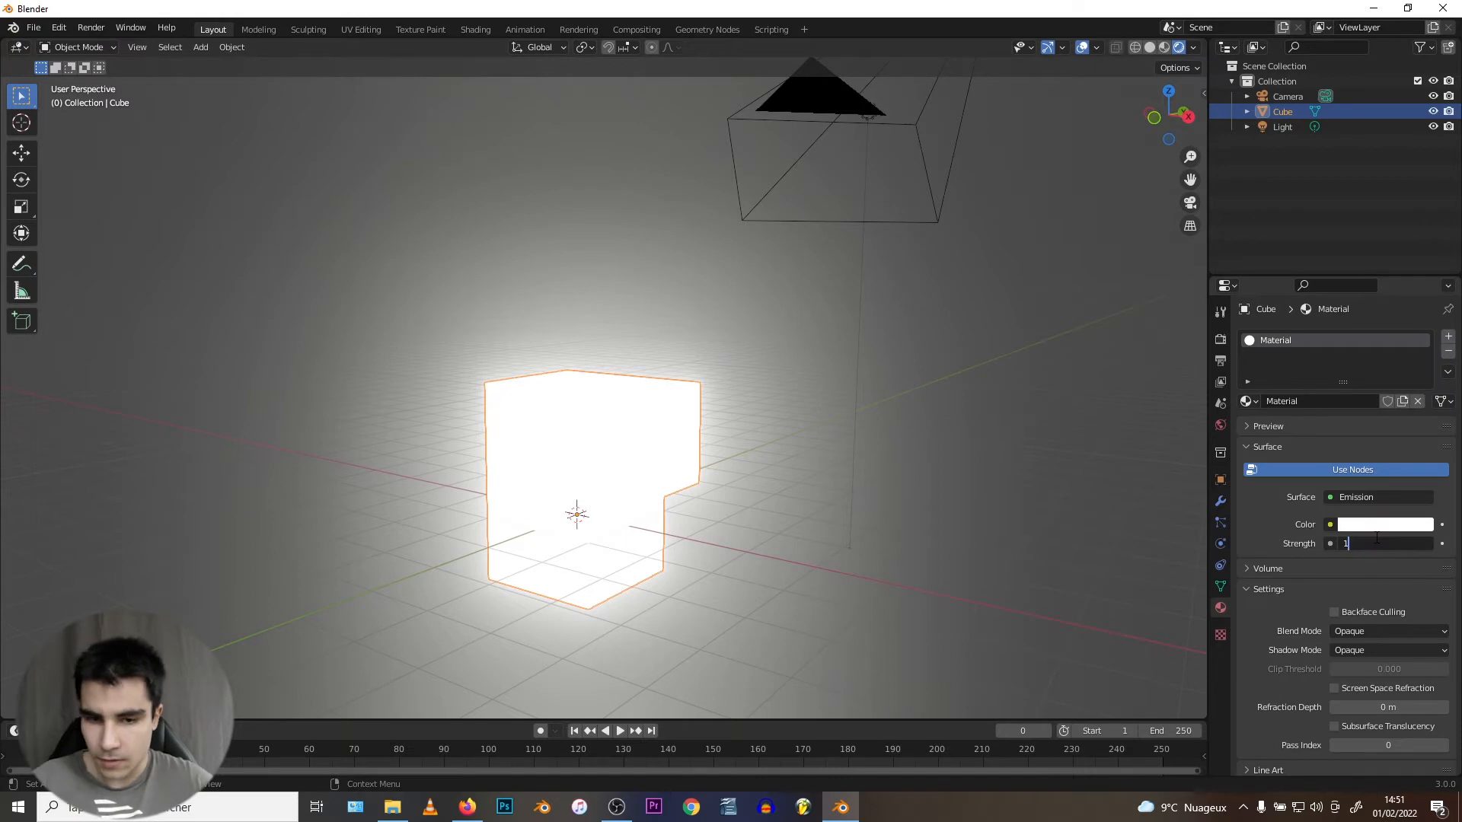
pyautogui.moveTo(578, 412); pyautogui.dragTo(652, 326, button='middle')
pyautogui.scroll(2, 652, 326)
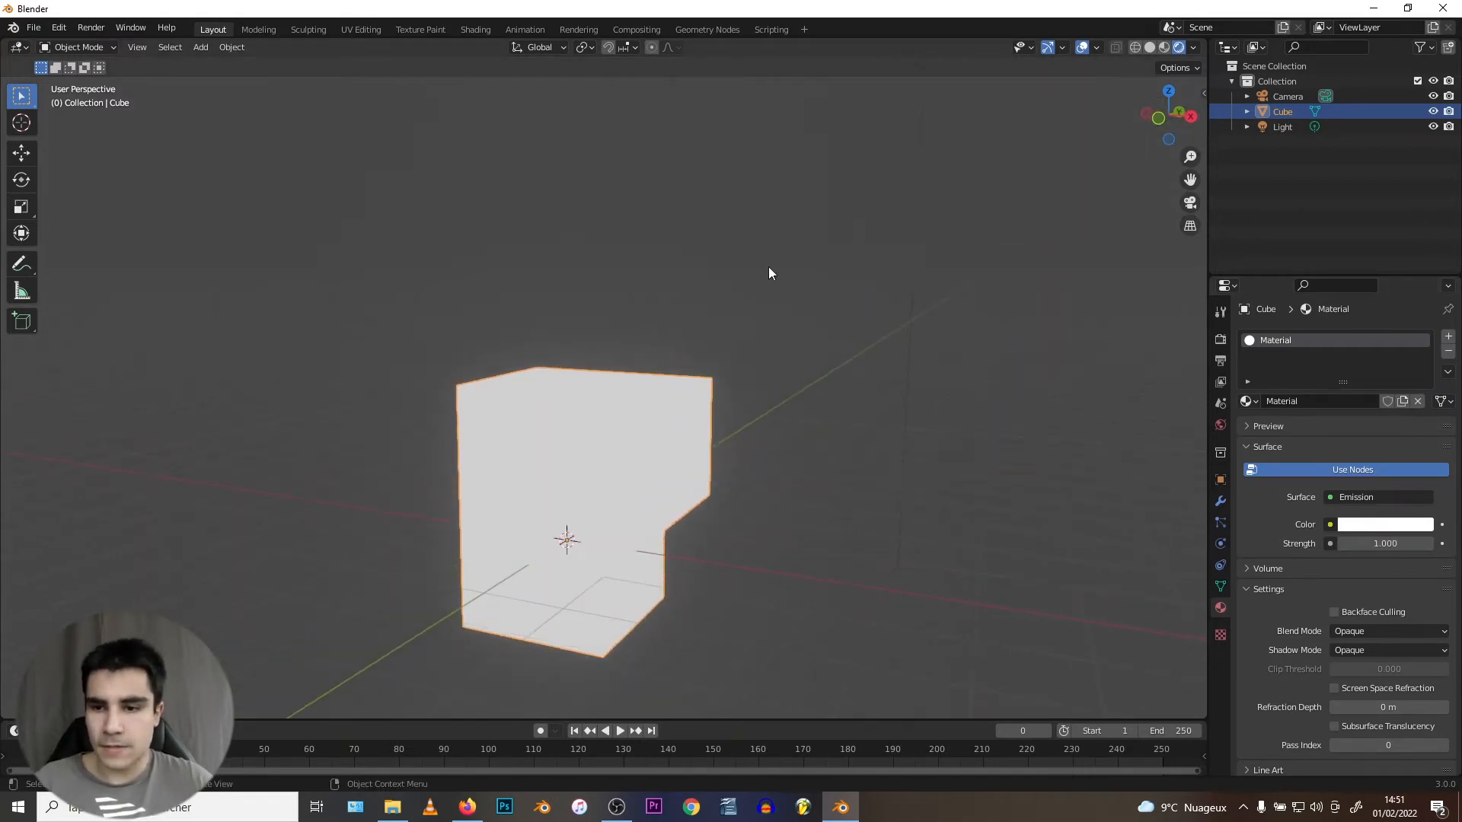
# Brighten the world background color to a light gray with a brightness value of about 0.8.
pyautogui.click(1220, 338)
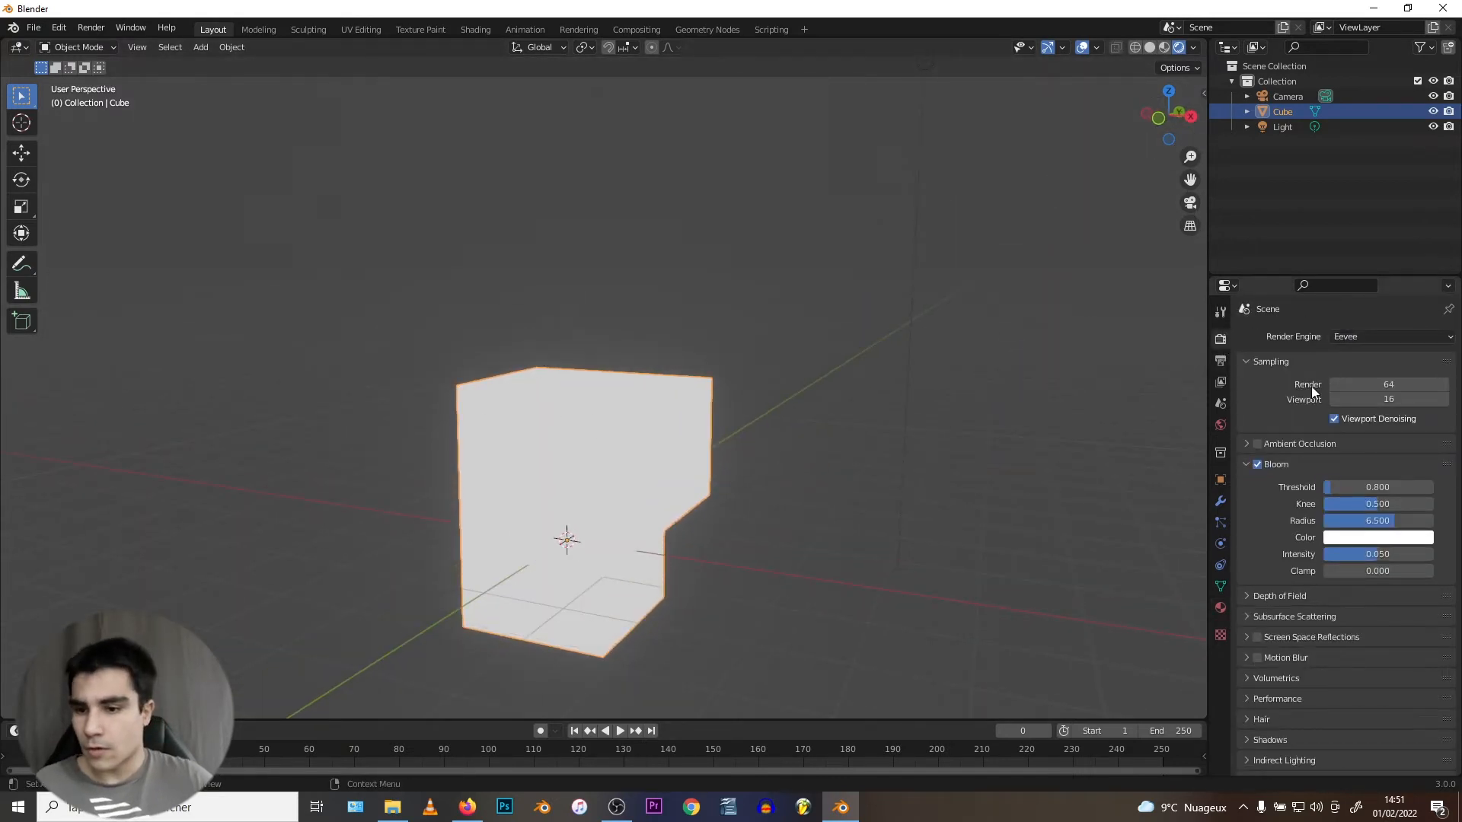
pyautogui.click(1220, 424)
pyautogui.click(1386, 440)
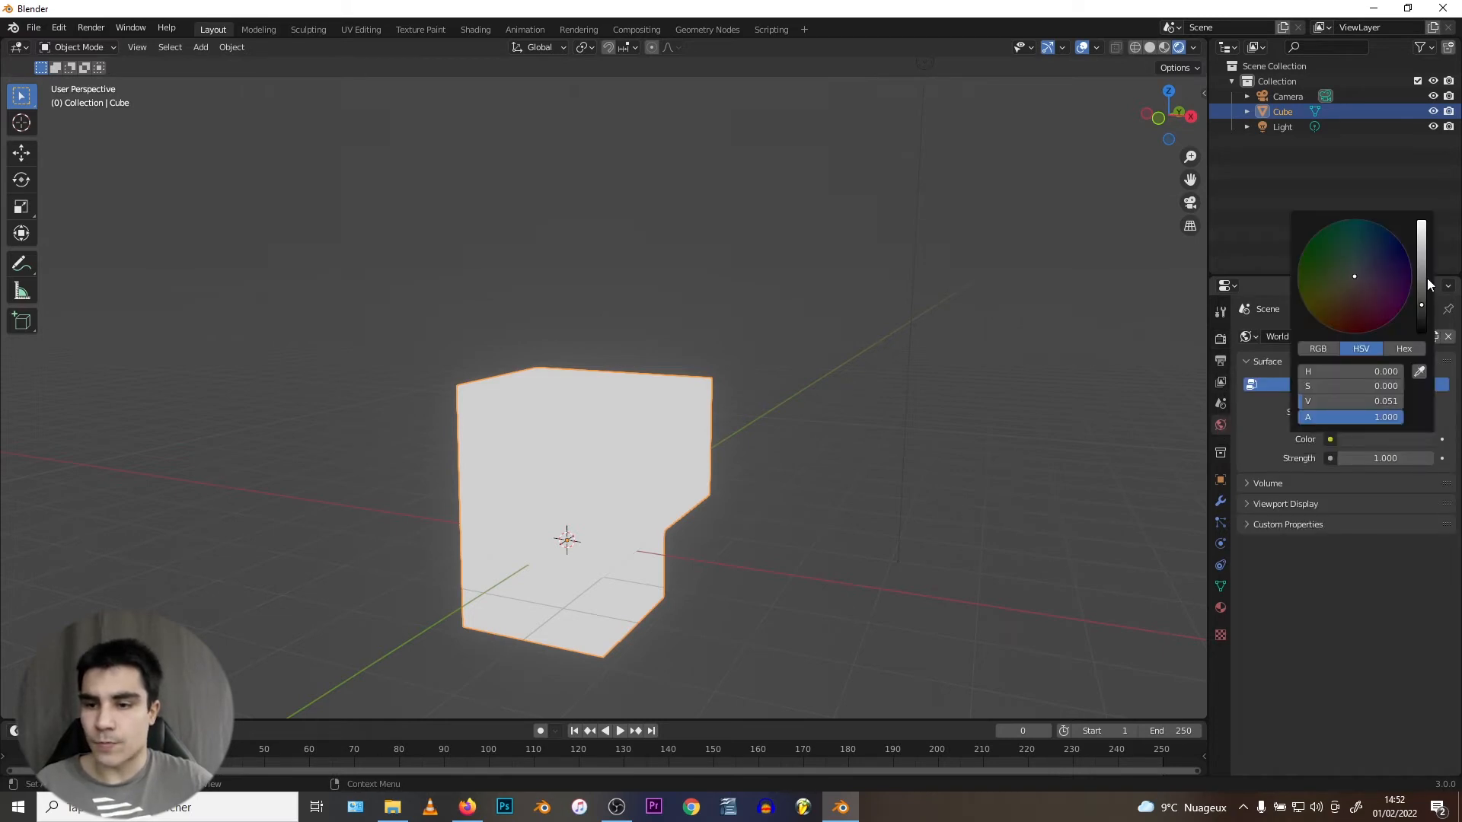
pyautogui.moveTo(1421, 277); pyautogui.dragTo(1421, 229)
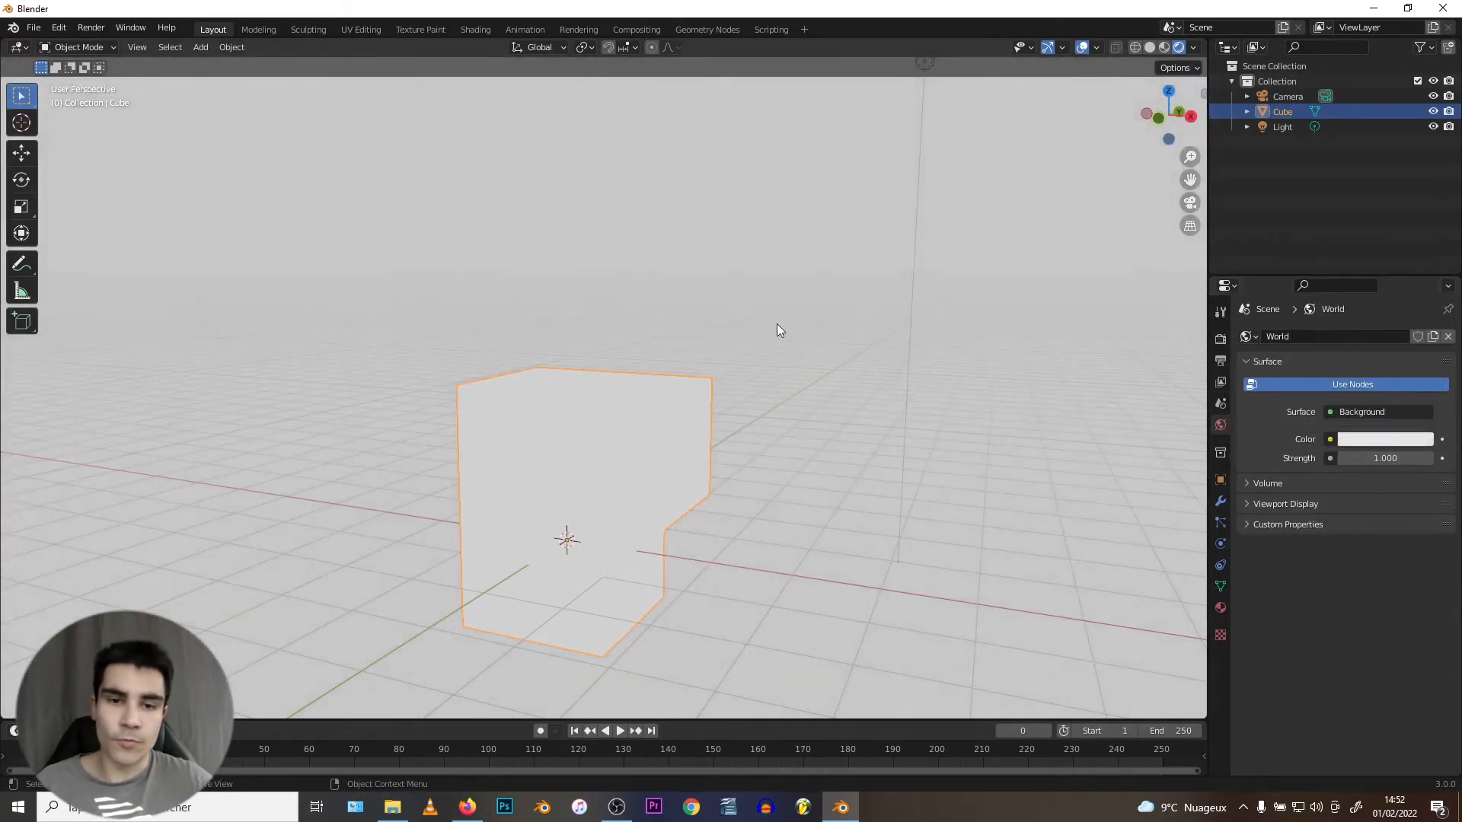
pyautogui.moveTo(777, 323); pyautogui.dragTo(728, 332, button='middle')
# Tint the world background color light blue, and shift it to turquoise.
pyautogui.click(1380, 440)
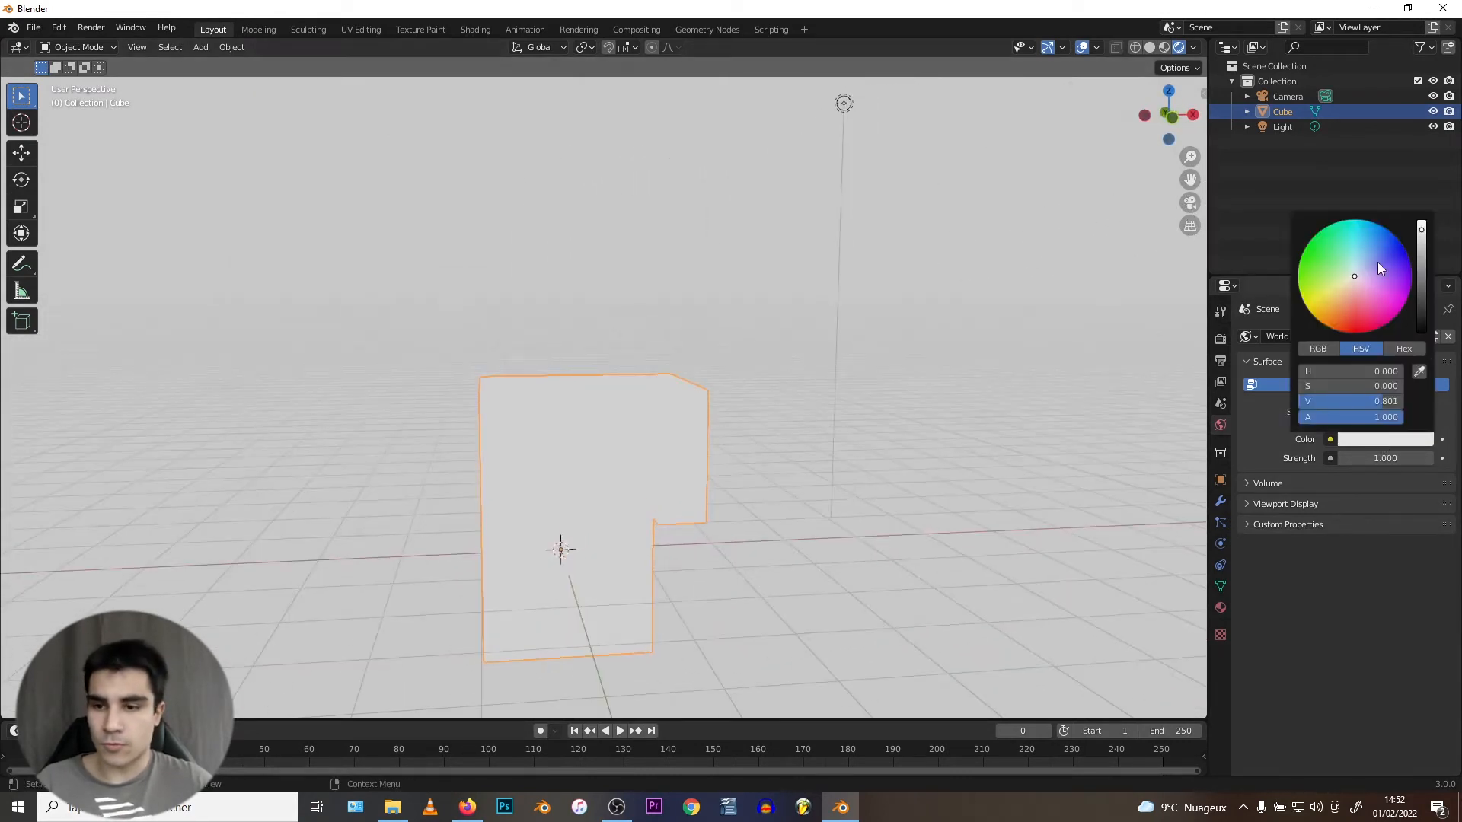
pyautogui.click(1362, 253)
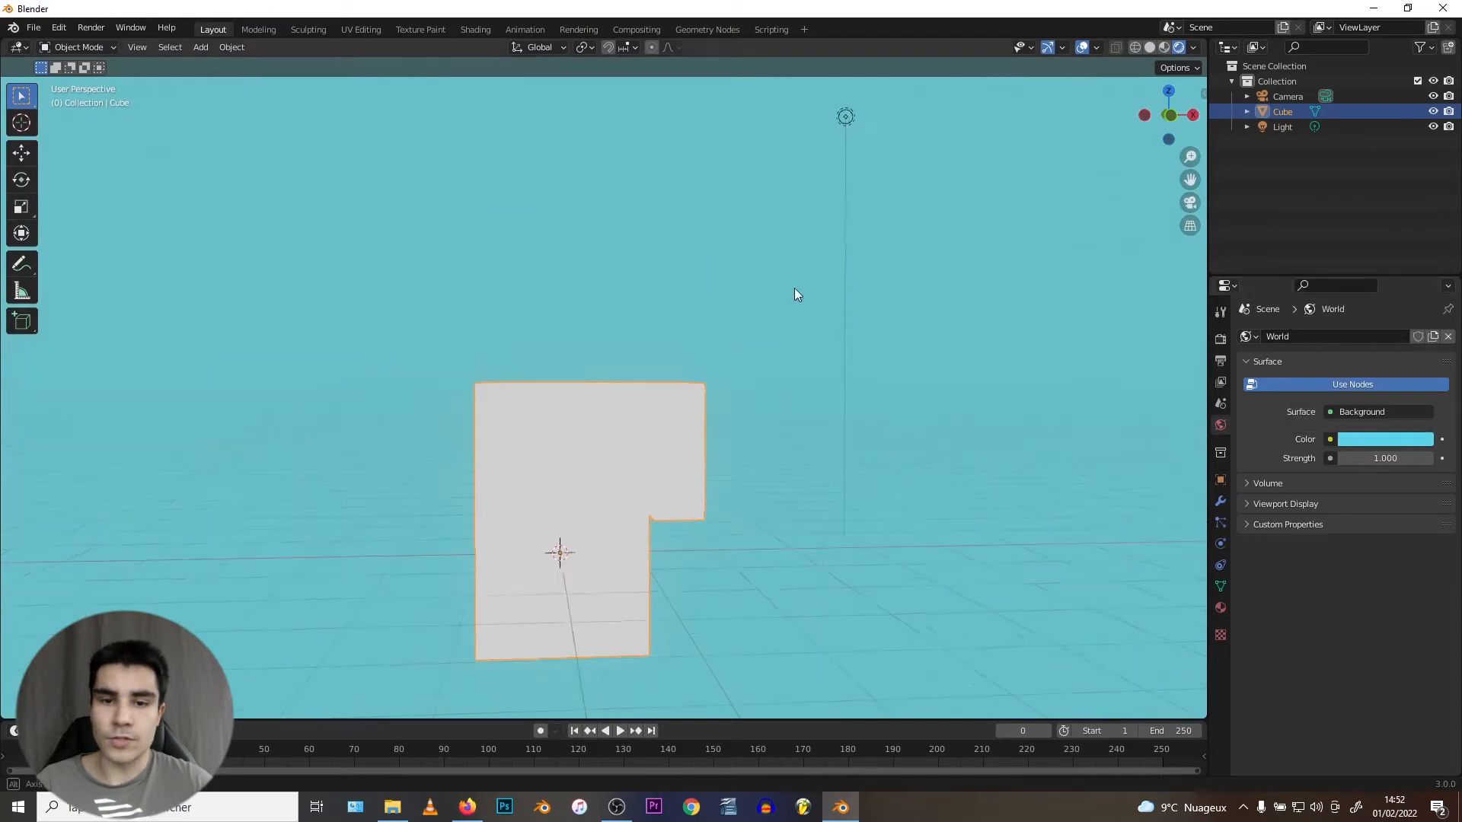
pyautogui.moveTo(793, 288); pyautogui.dragTo(762, 319, button='middle')
pyautogui.click(1401, 441)
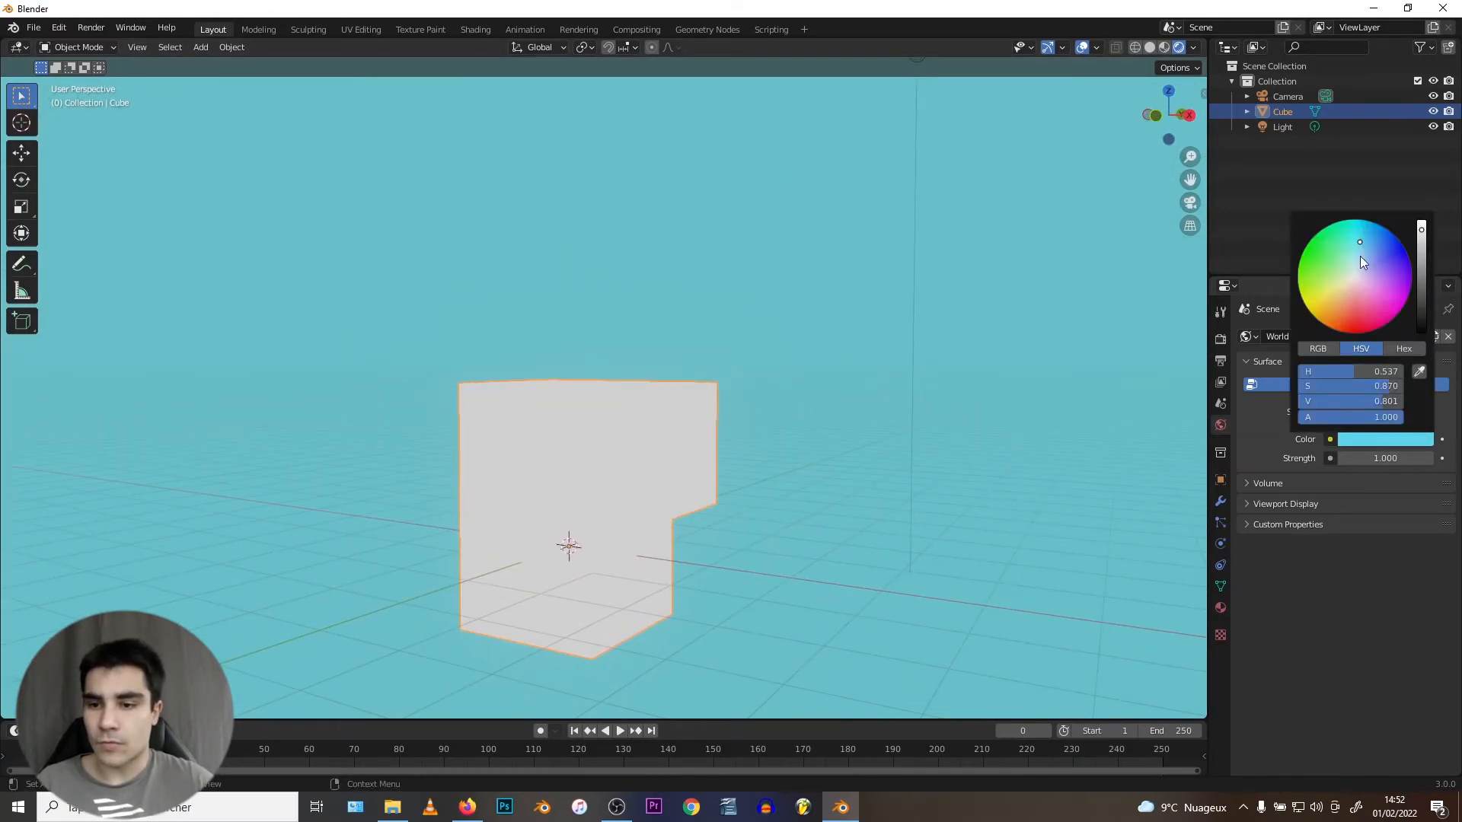
pyautogui.moveTo(1360, 256)
pyautogui.mouseDown()
pyautogui.moveTo(1315, 253)
pyautogui.moveTo(1315, 300)
pyautogui.moveTo(1365, 320)
pyautogui.moveTo(1370, 269)
pyautogui.moveTo(1349, 240)
pyautogui.mouseUp()
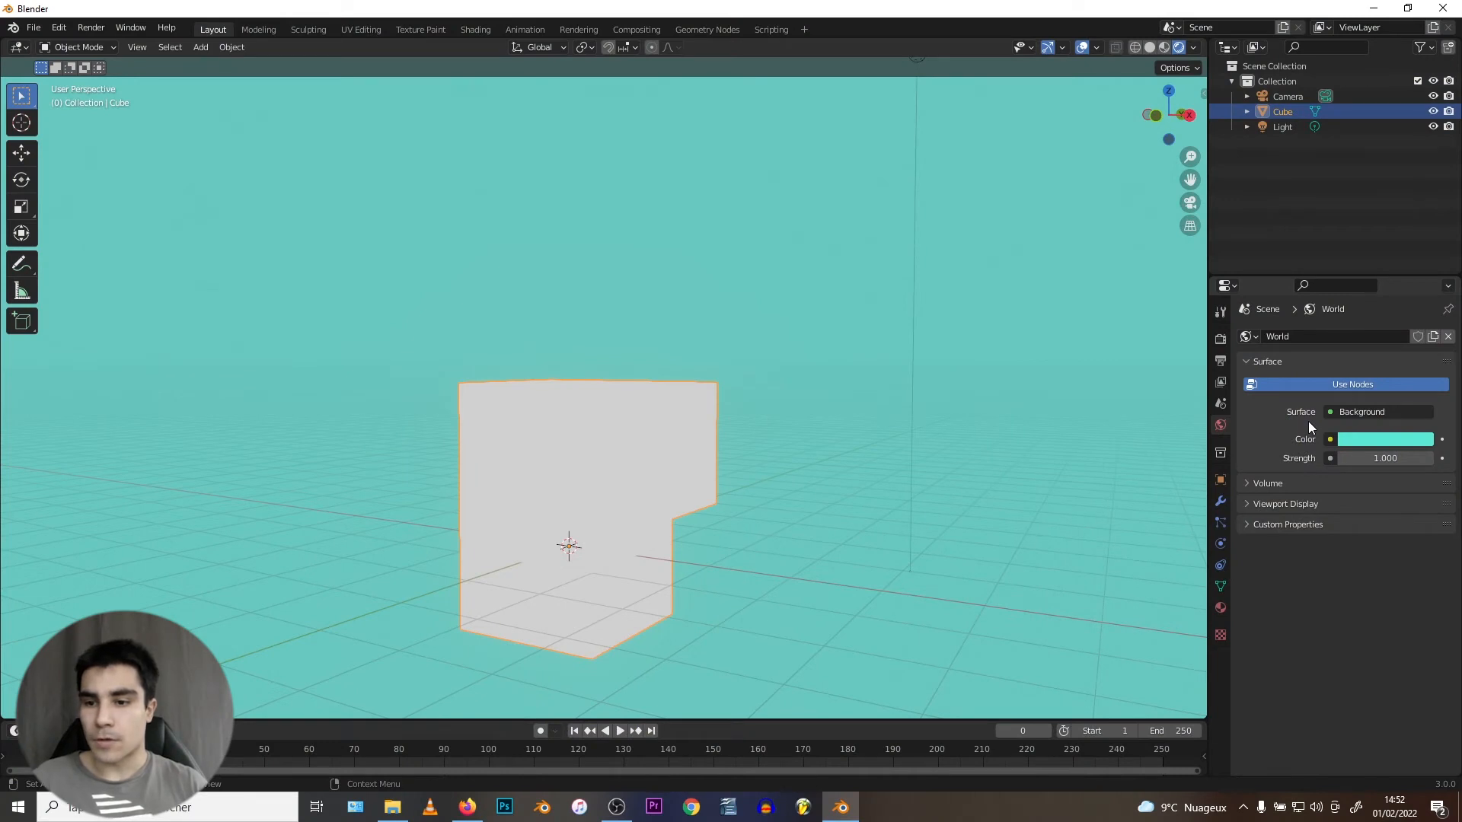
# Inspect the cube against the colored world background from several angles, and return the viewport to Solid shading.
pyautogui.scroll(-5, 862, 326)
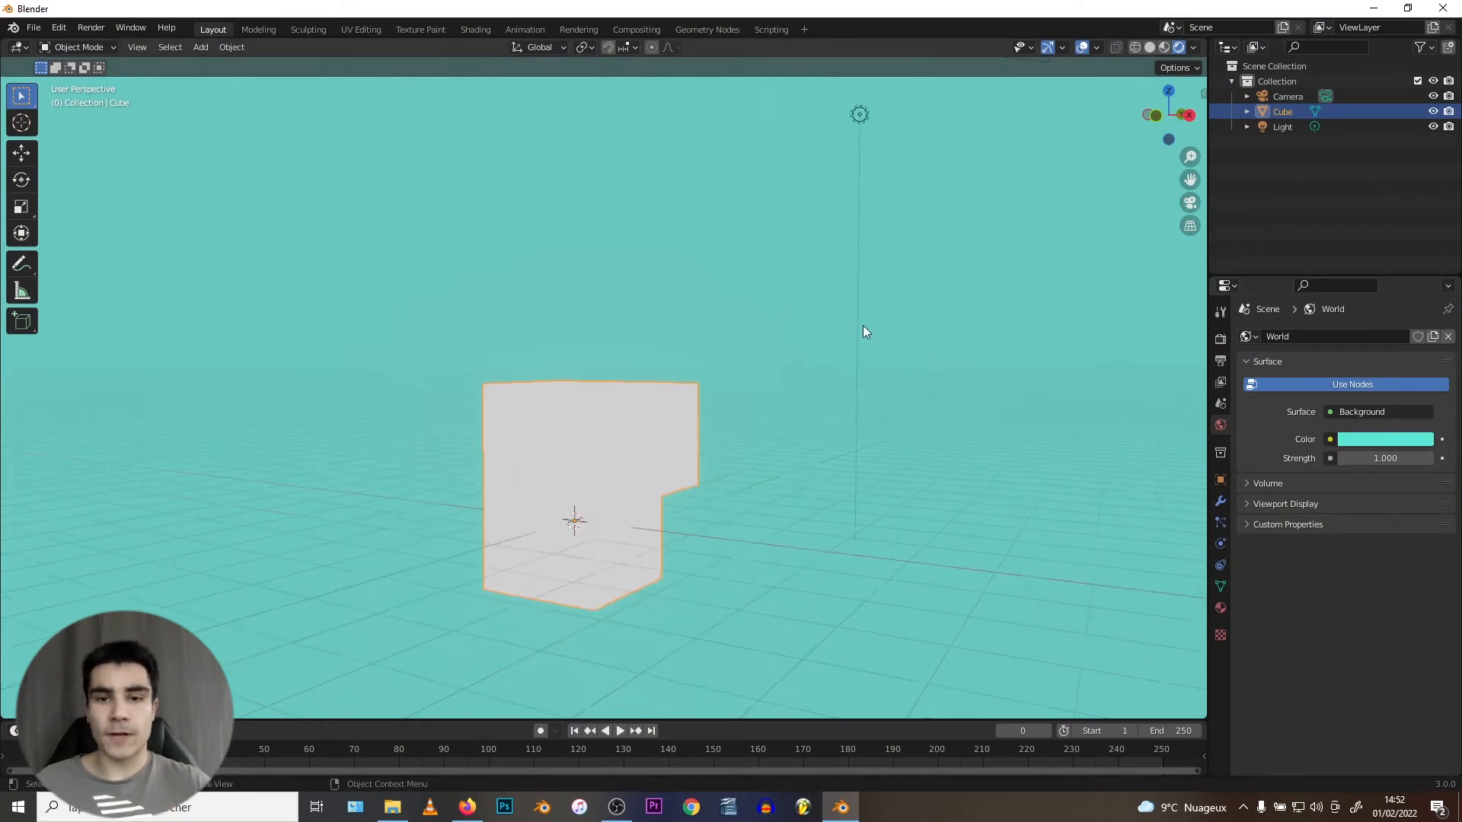
pyautogui.moveTo(828, 317); pyautogui.dragTo(738, 355, button='middle')
pyautogui.scroll(6, 664, 433)
pyautogui.scroll(-2, 633, 367)
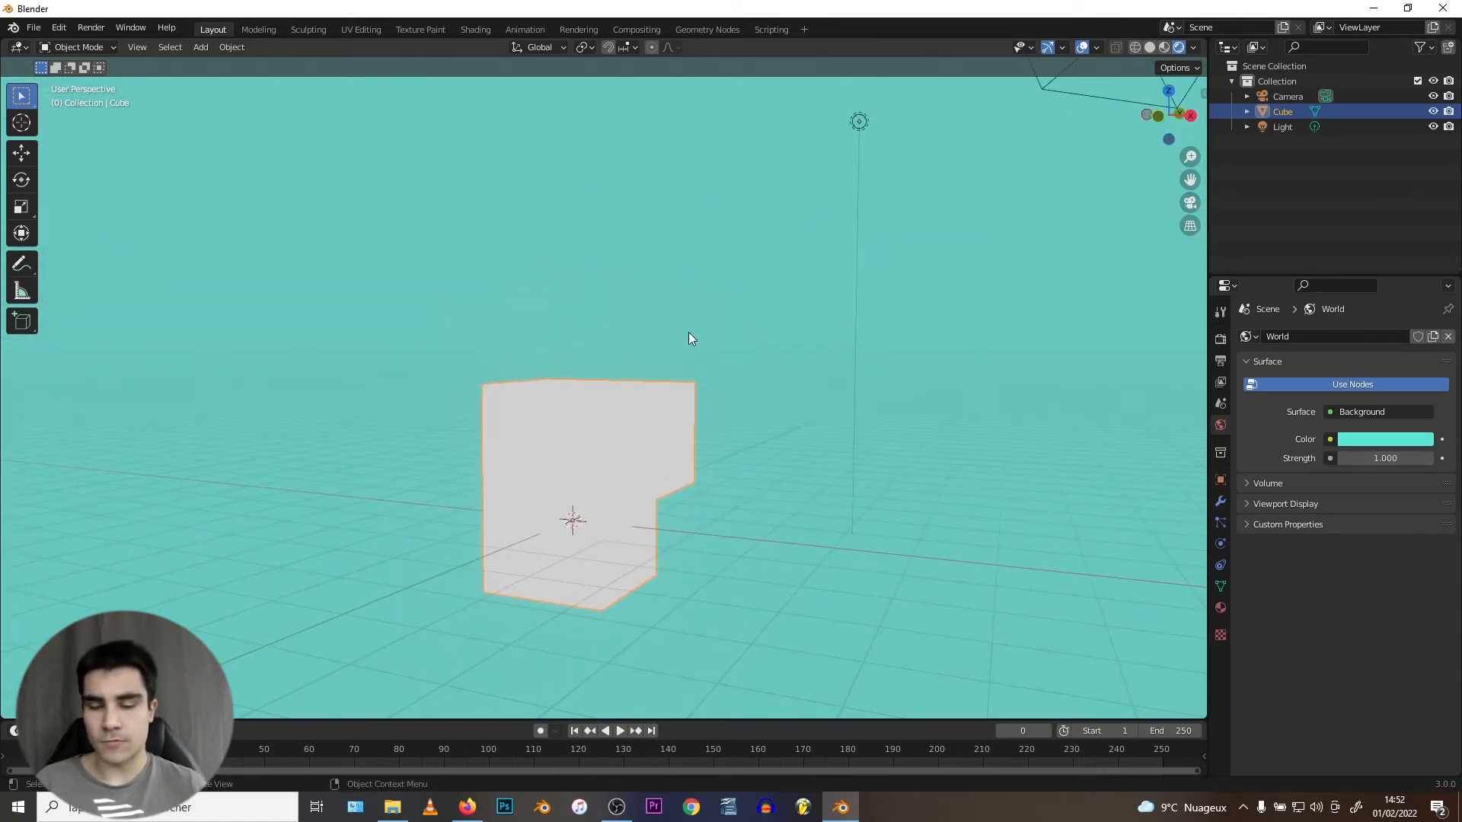
pyautogui.moveTo(774, 375); pyautogui.dragTo(847, 373, button='middle')
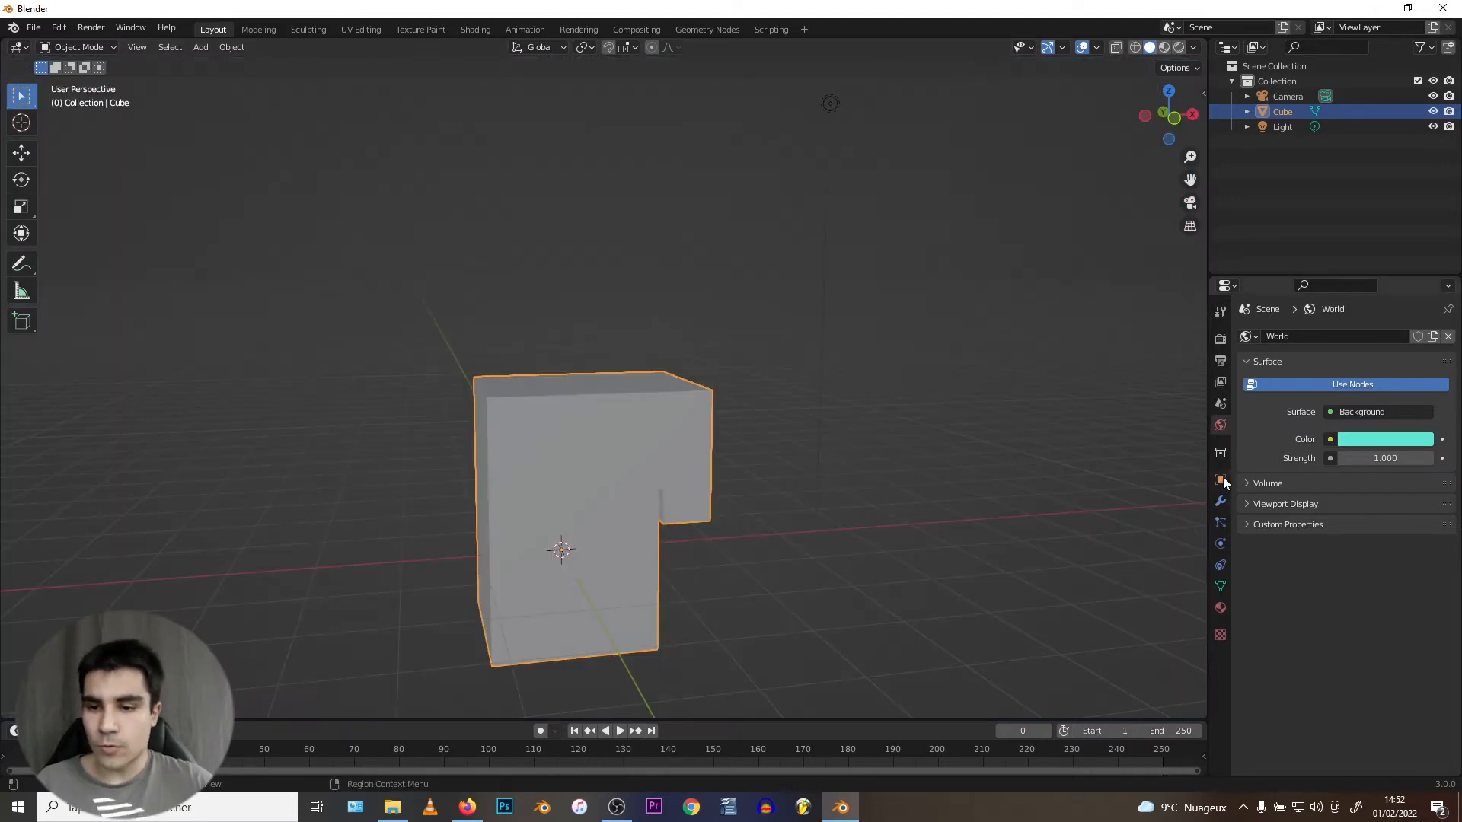
# Show the cube's object properties, activate the Move tool and move the cube to about 0.84 m along X.
pyautogui.click(1221, 480)
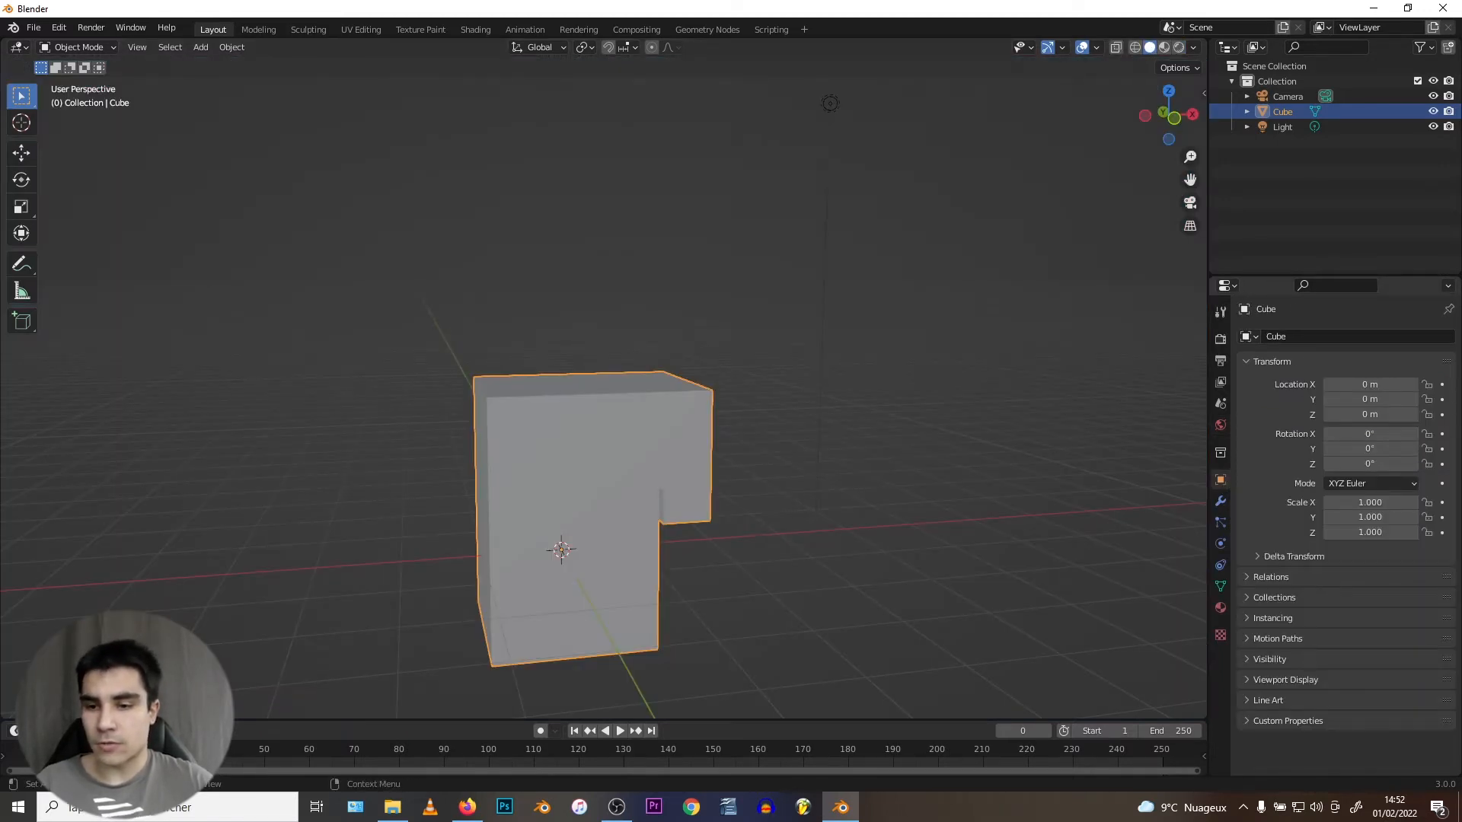
pyautogui.click(22, 153)
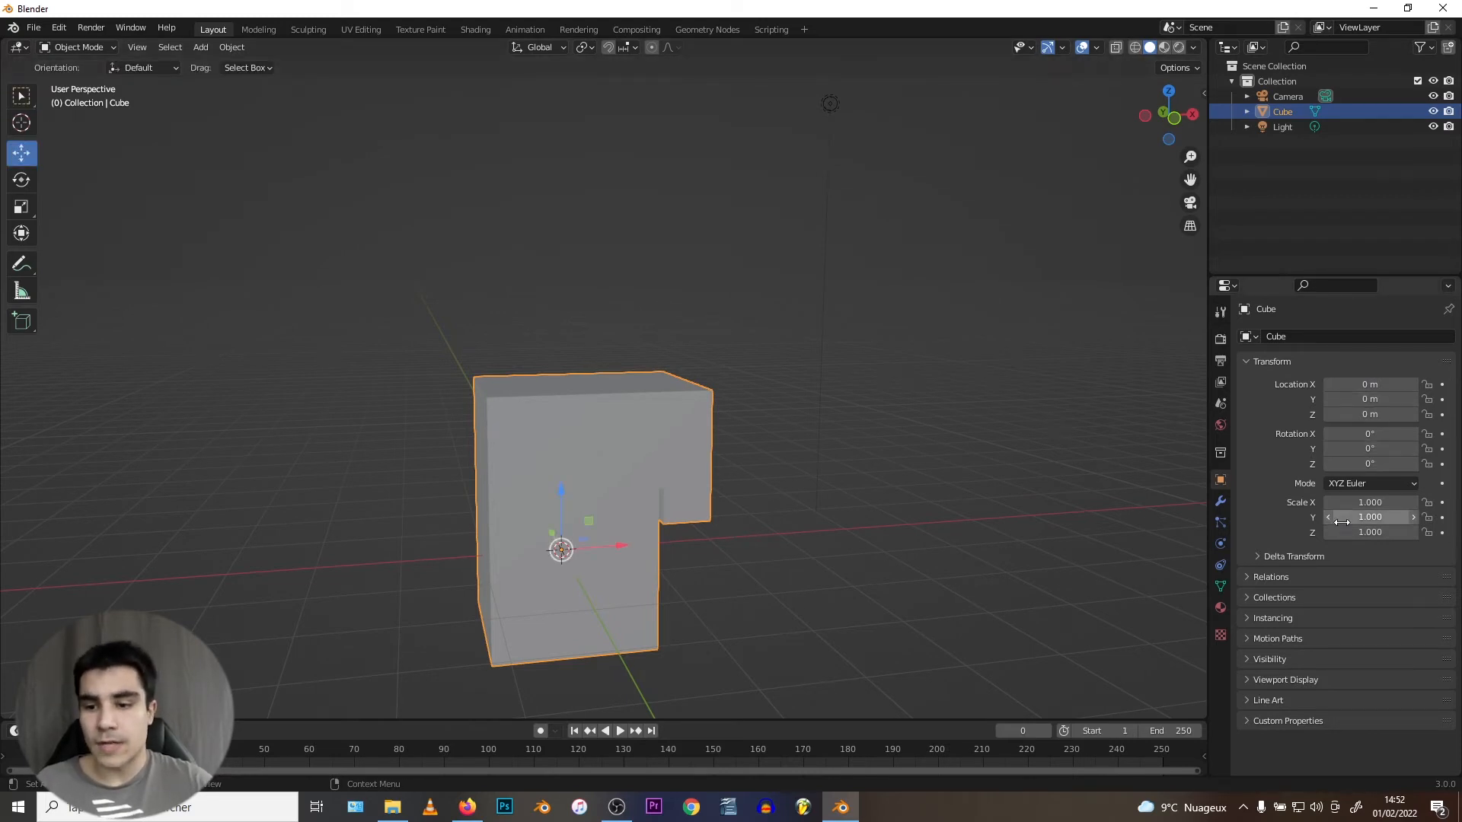
pyautogui.moveTo(587, 480); pyautogui.dragTo(613, 500, button='middle')
pyautogui.scroll(-5, 617, 510)
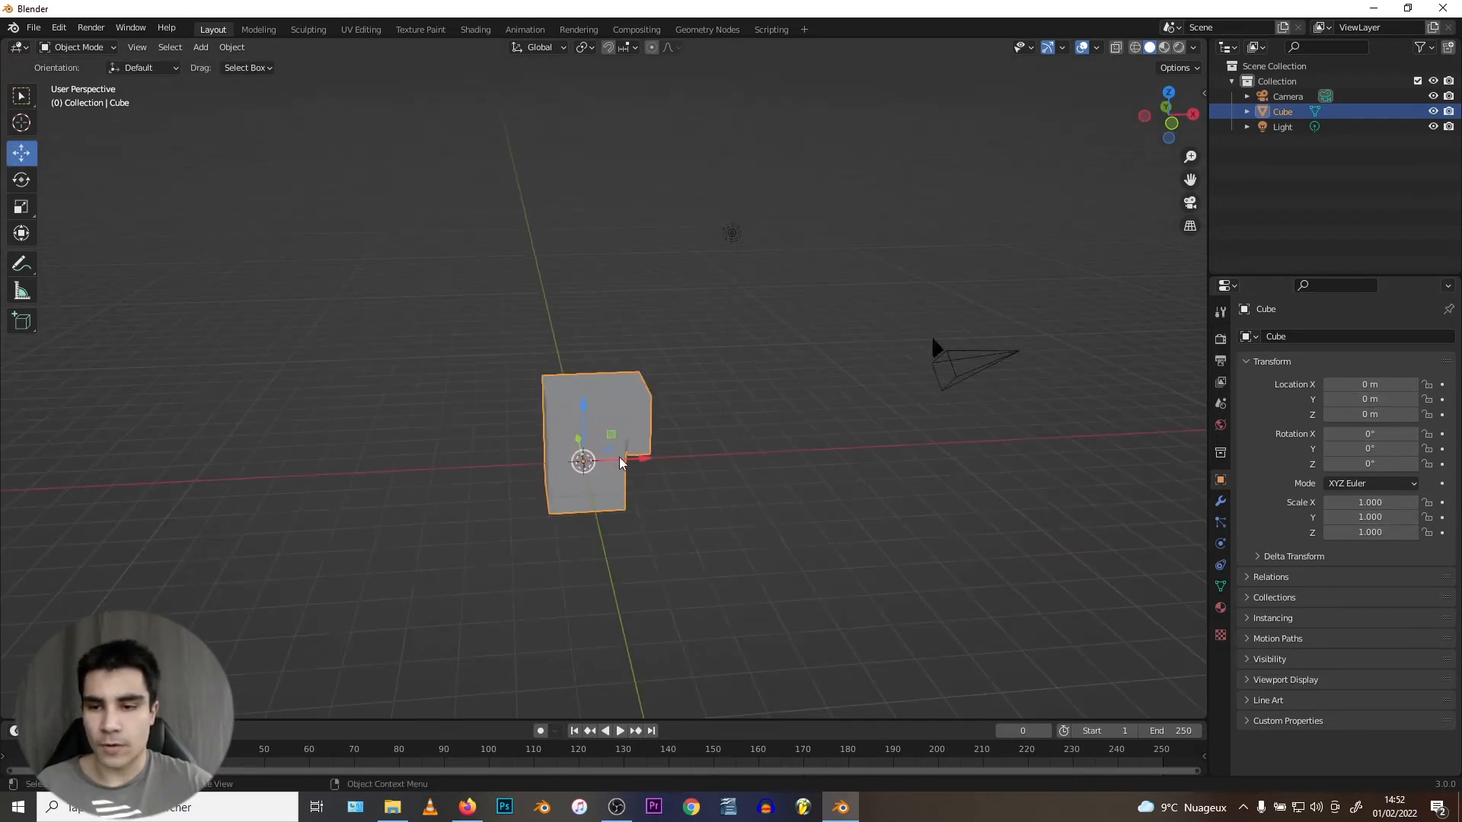
pyautogui.moveTo(626, 457); pyautogui.dragTo(654, 447)
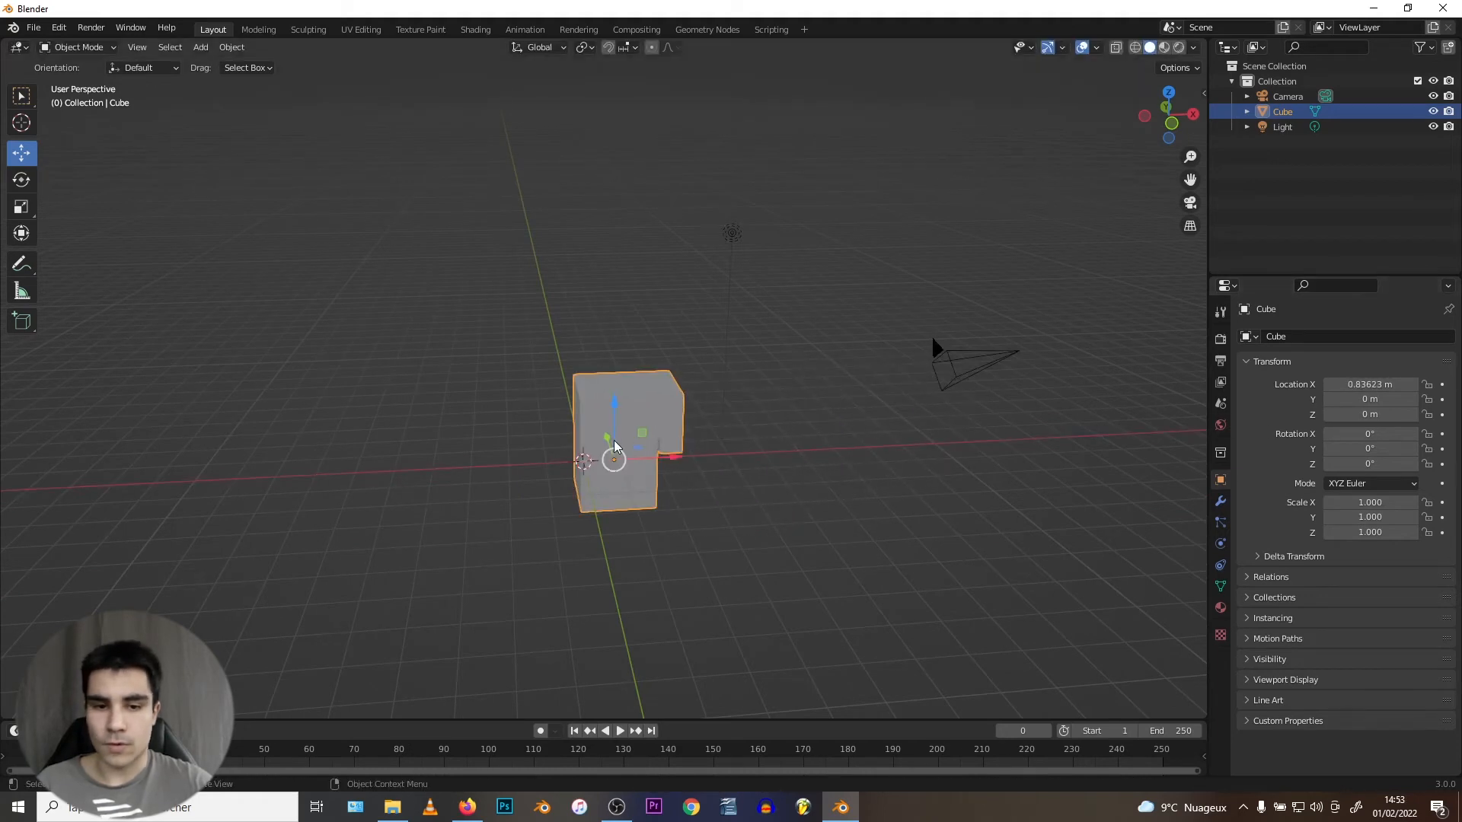
pyautogui.scroll(4, 586, 443)
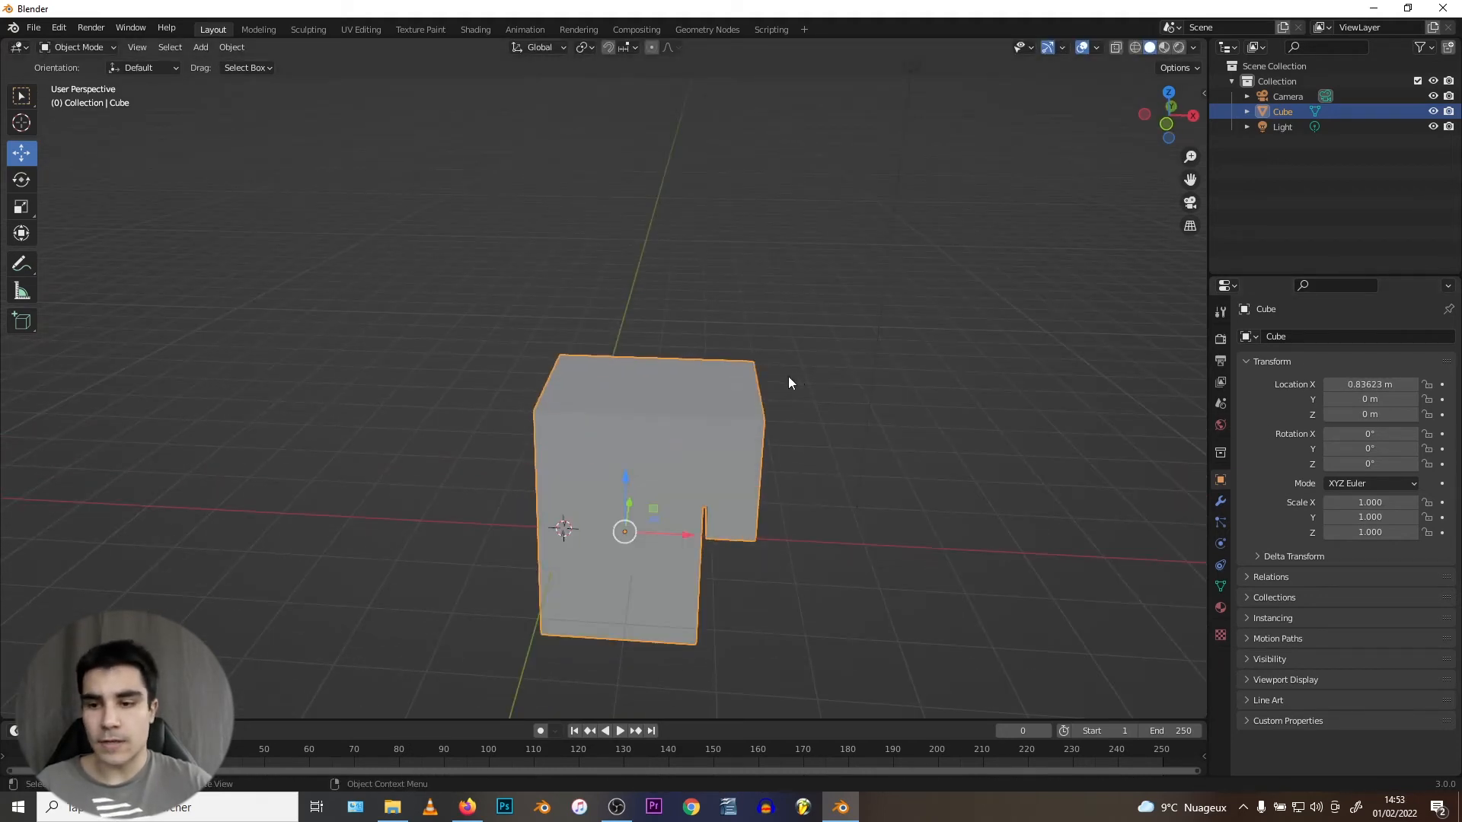
pyautogui.scroll(-3, 629, 387)
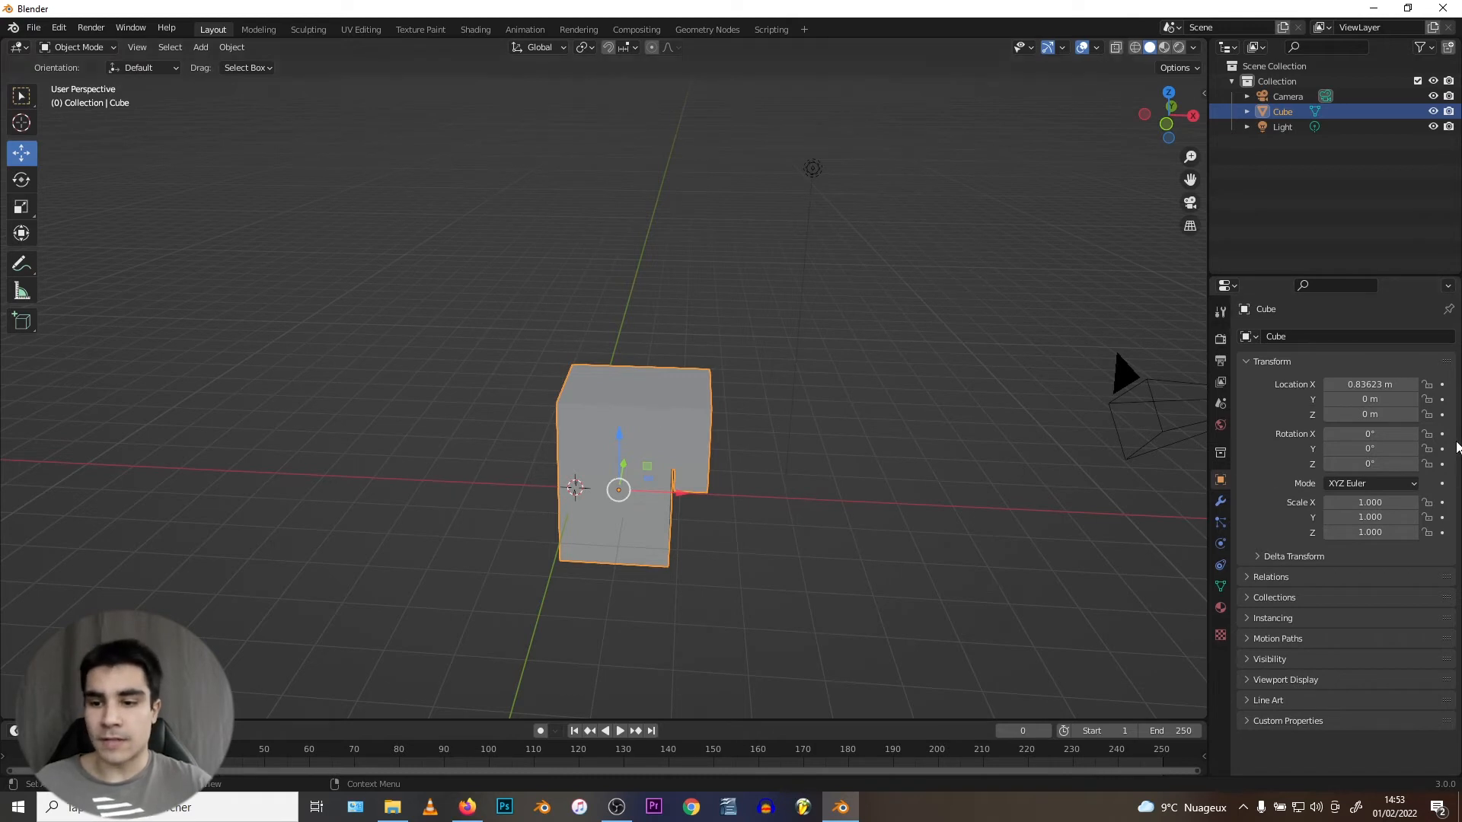
# Move the cube farther along X to about 5.4 m, and set its X location to exactly 5 m.
pyautogui.moveTo(450, 427); pyautogui.dragTo(470, 428, button='middle')
pyautogui.scroll(1, 683, 486)
pyautogui.moveTo(675, 503); pyautogui.dragTo(963, 500)
pyautogui.click(1369, 385)
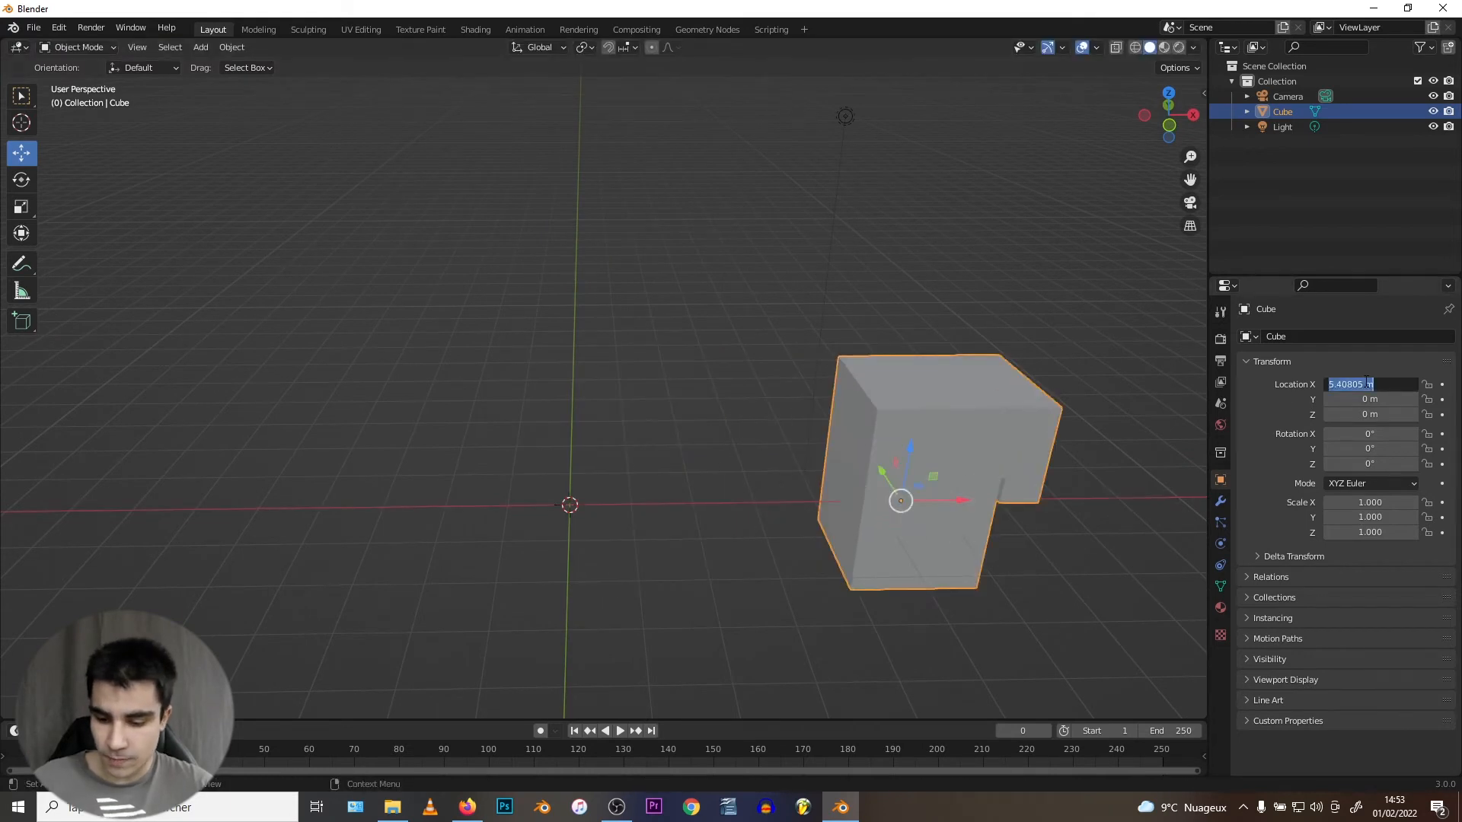
pyautogui.write('5')
pyautogui.press('Return')
pyautogui.moveTo(655, 418); pyautogui.dragTo(678, 420, button='middle')
pyautogui.scroll(1, 678, 420)
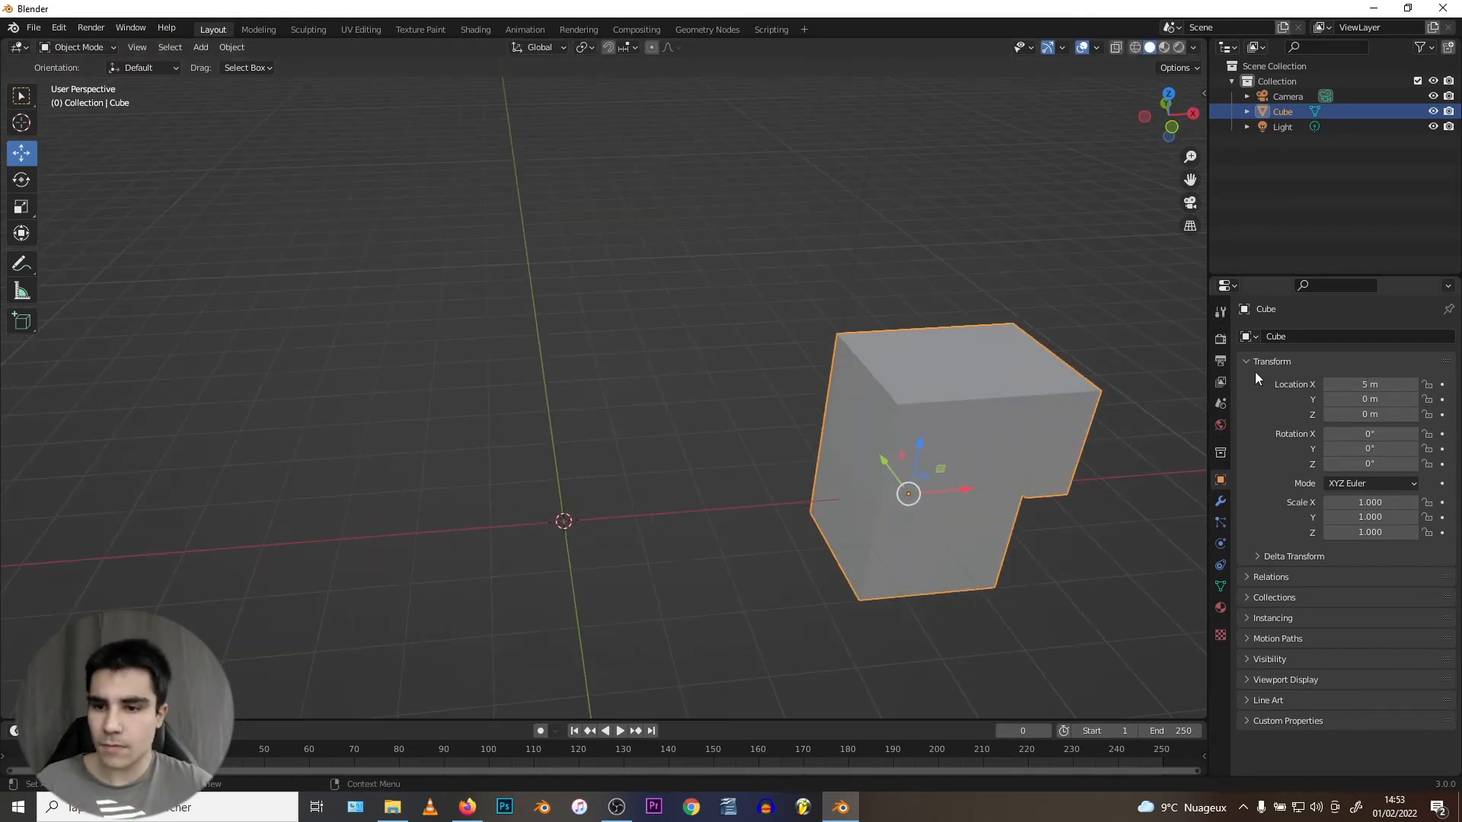
# Set the cube's Y location to 2 m and its Z location to 1 m.
pyautogui.click(1369, 399)
pyautogui.write('2')
pyautogui.press('Return')
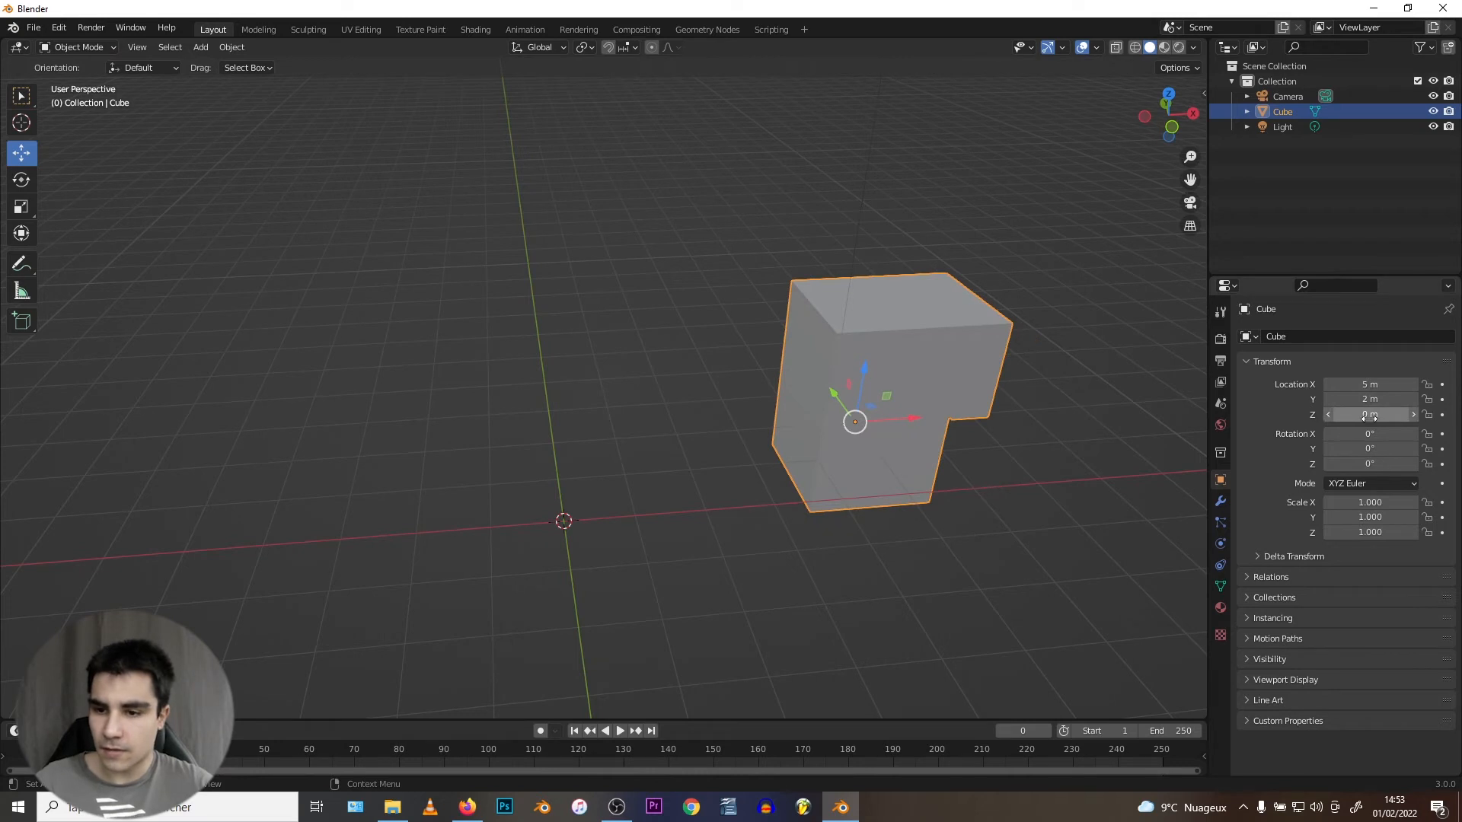
pyautogui.click(1369, 415)
pyautogui.write('1')
pyautogui.press('Return')
pyautogui.moveTo(890, 406); pyautogui.dragTo(952, 403, button='middle')
pyautogui.scroll(-3, 848, 375)
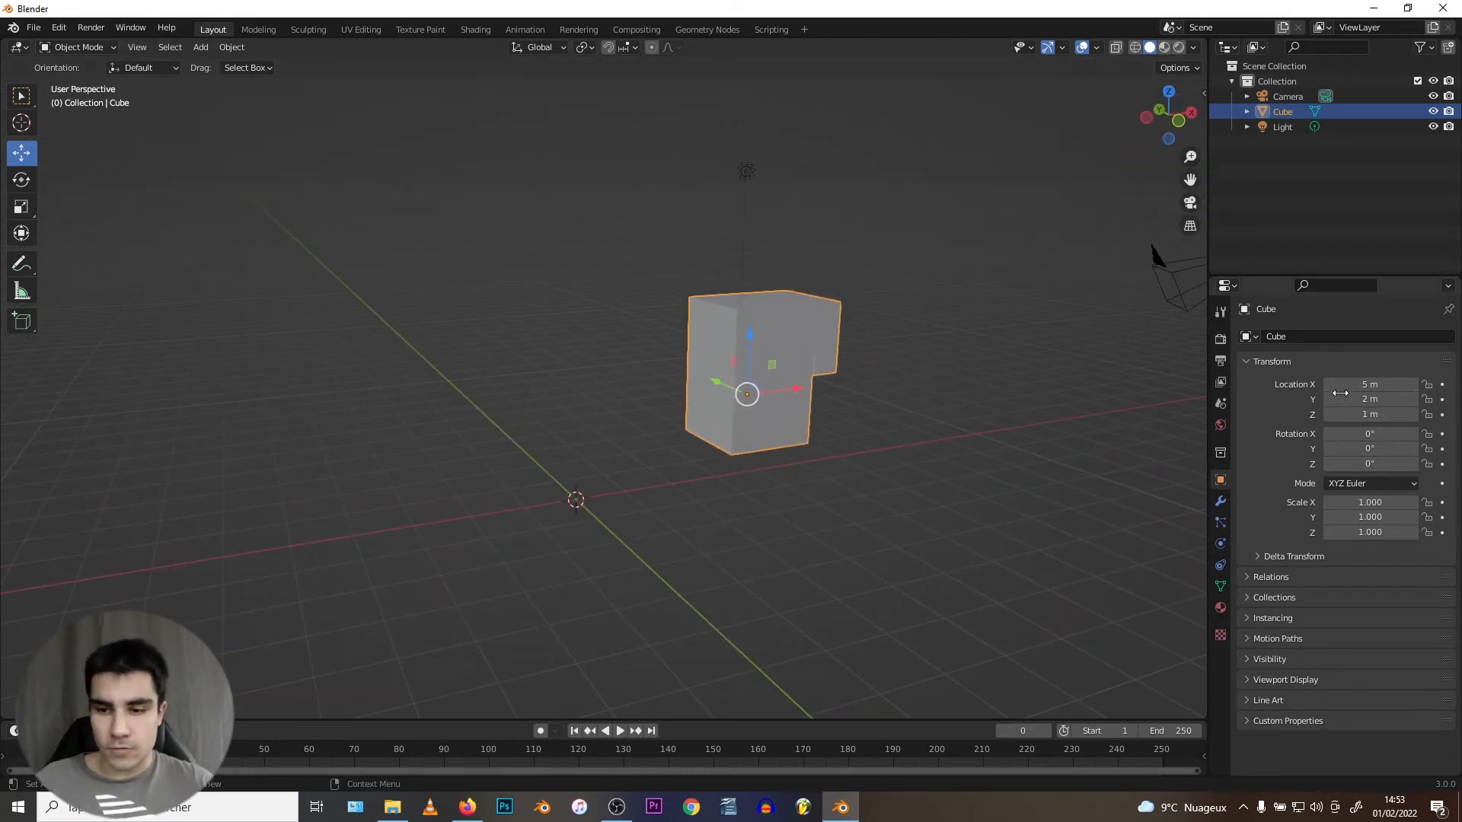
# Check the cube's transform values in the viewport sidebar, and look through its modifier, particle and physics properties.
pyautogui.press('n')
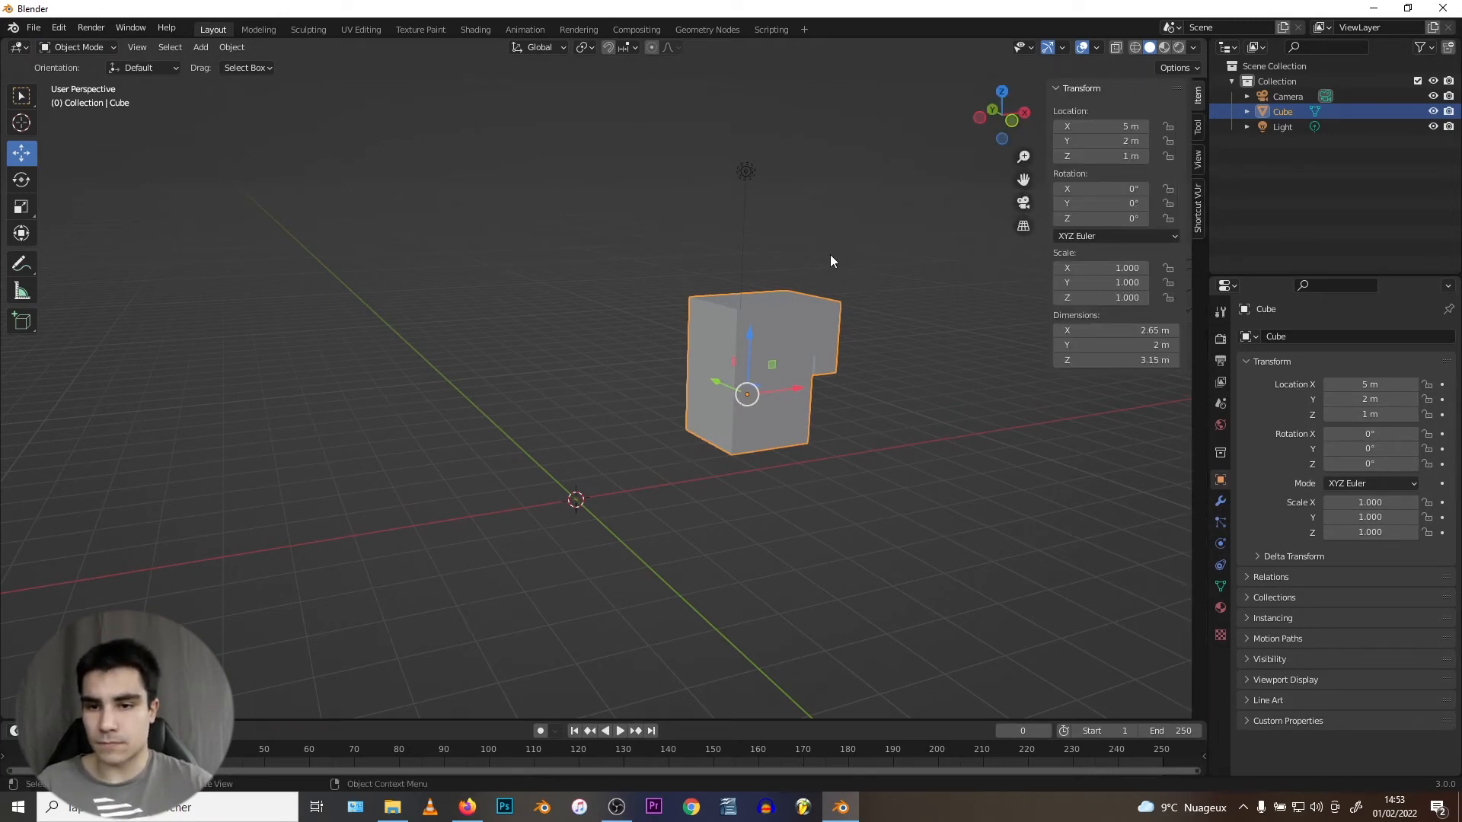
pyautogui.click(944, 269)
pyautogui.press('n')
pyautogui.click(1220, 501)
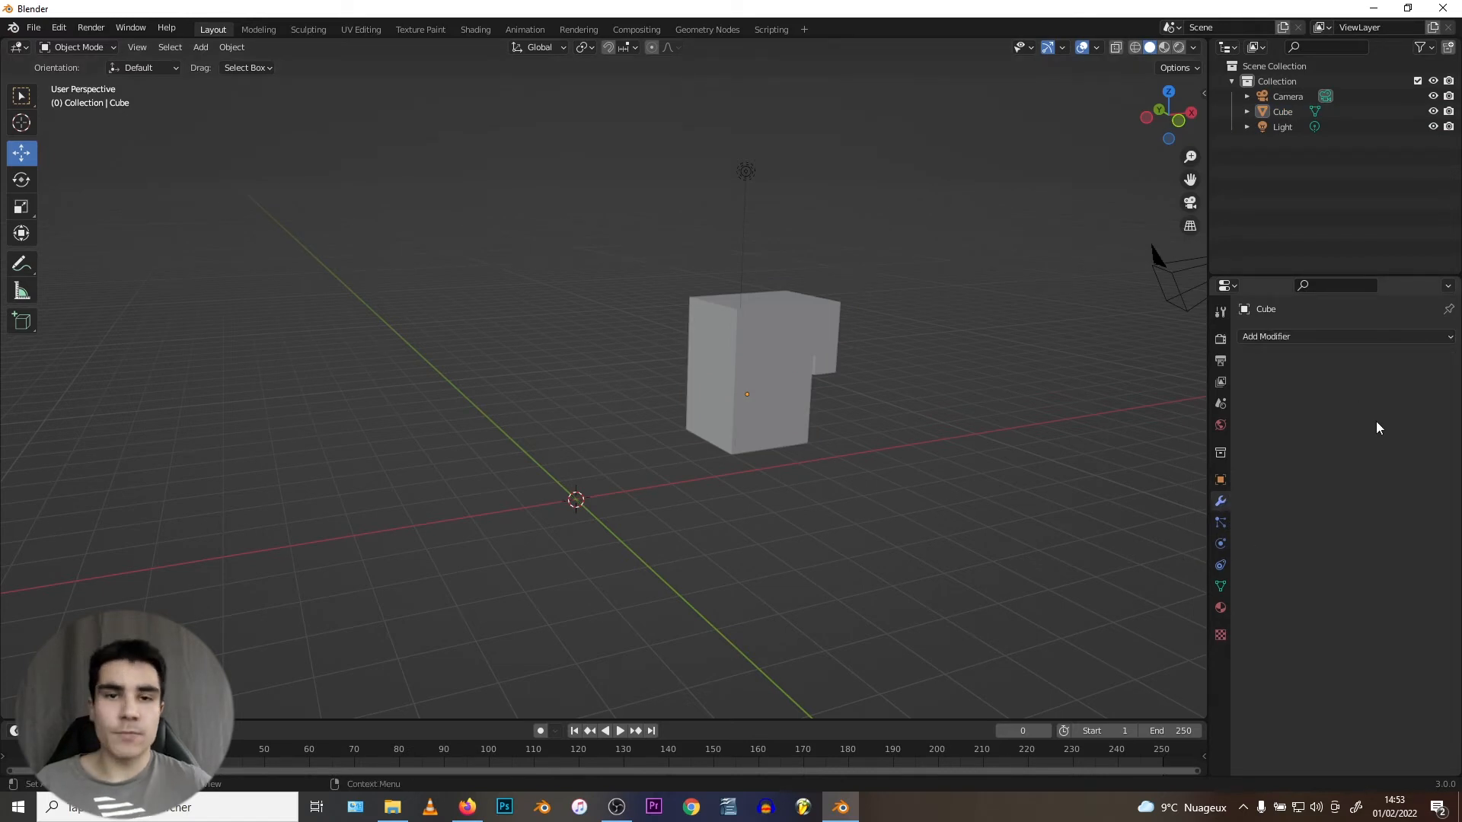
pyautogui.click(1219, 523)
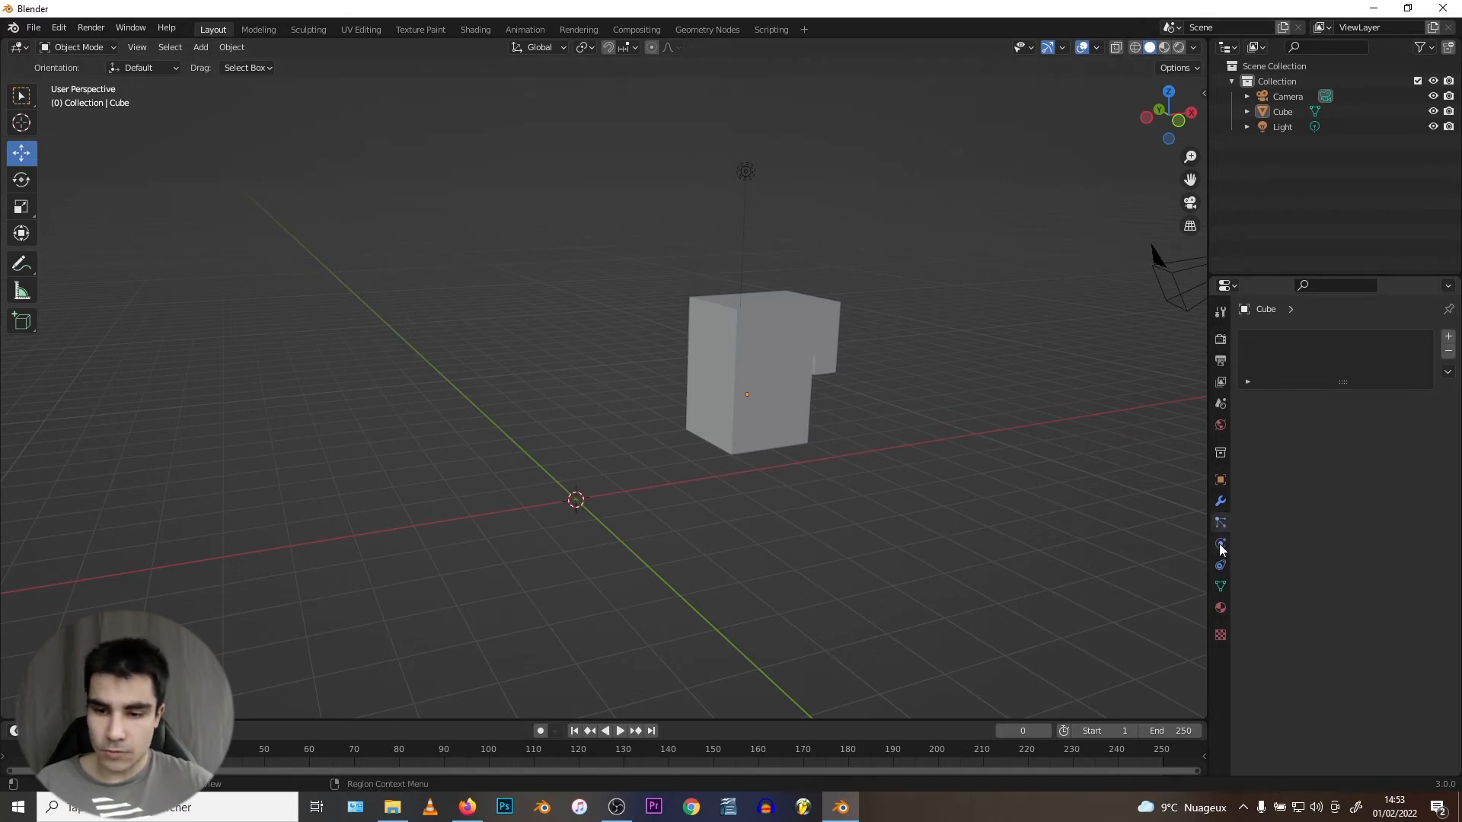
pyautogui.click(1220, 544)
pyautogui.click(1220, 501)
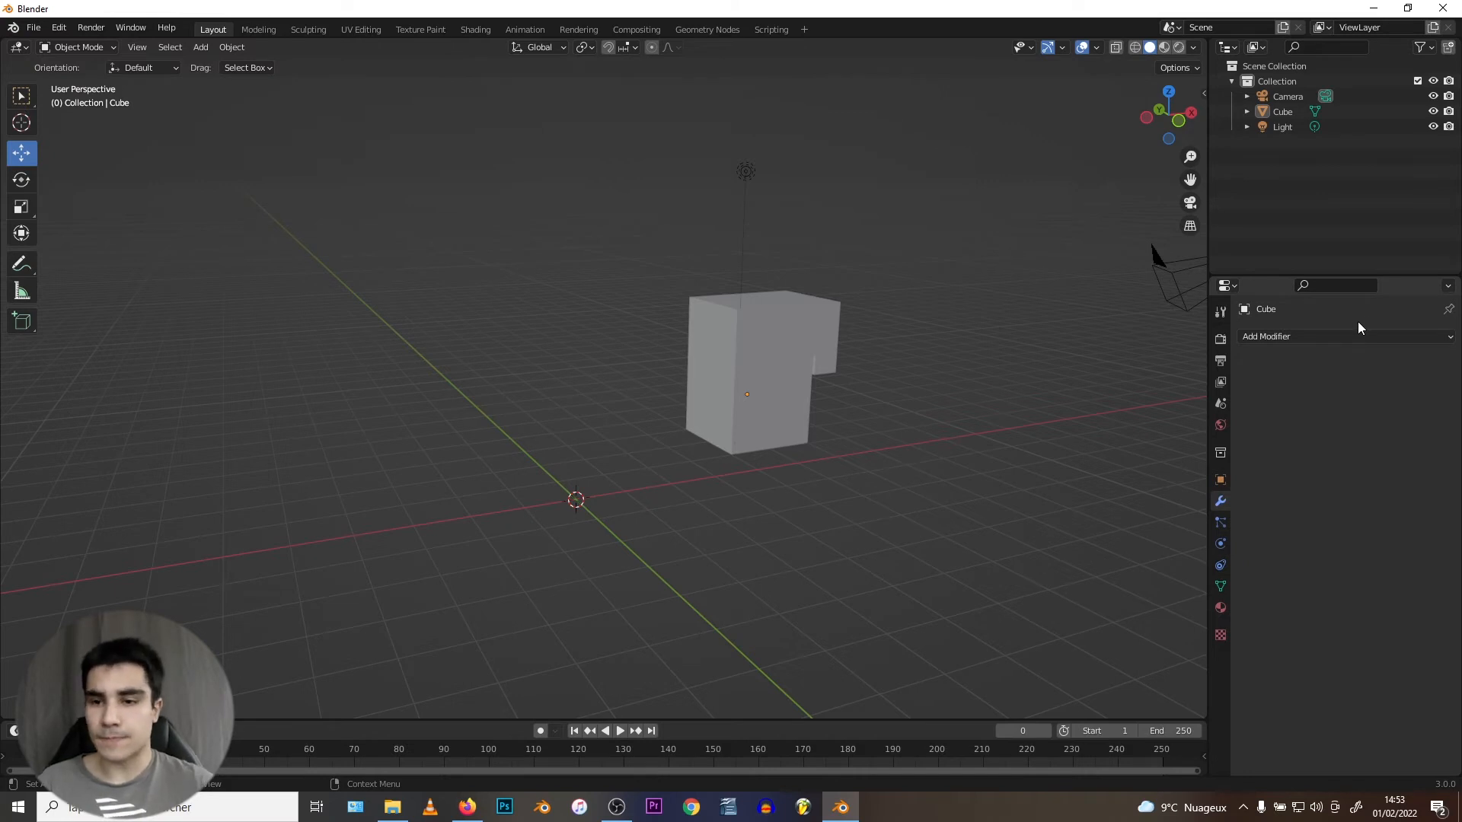
# Select the cube and add a Subdivision Surface modifier to it.
pyautogui.click(793, 352)
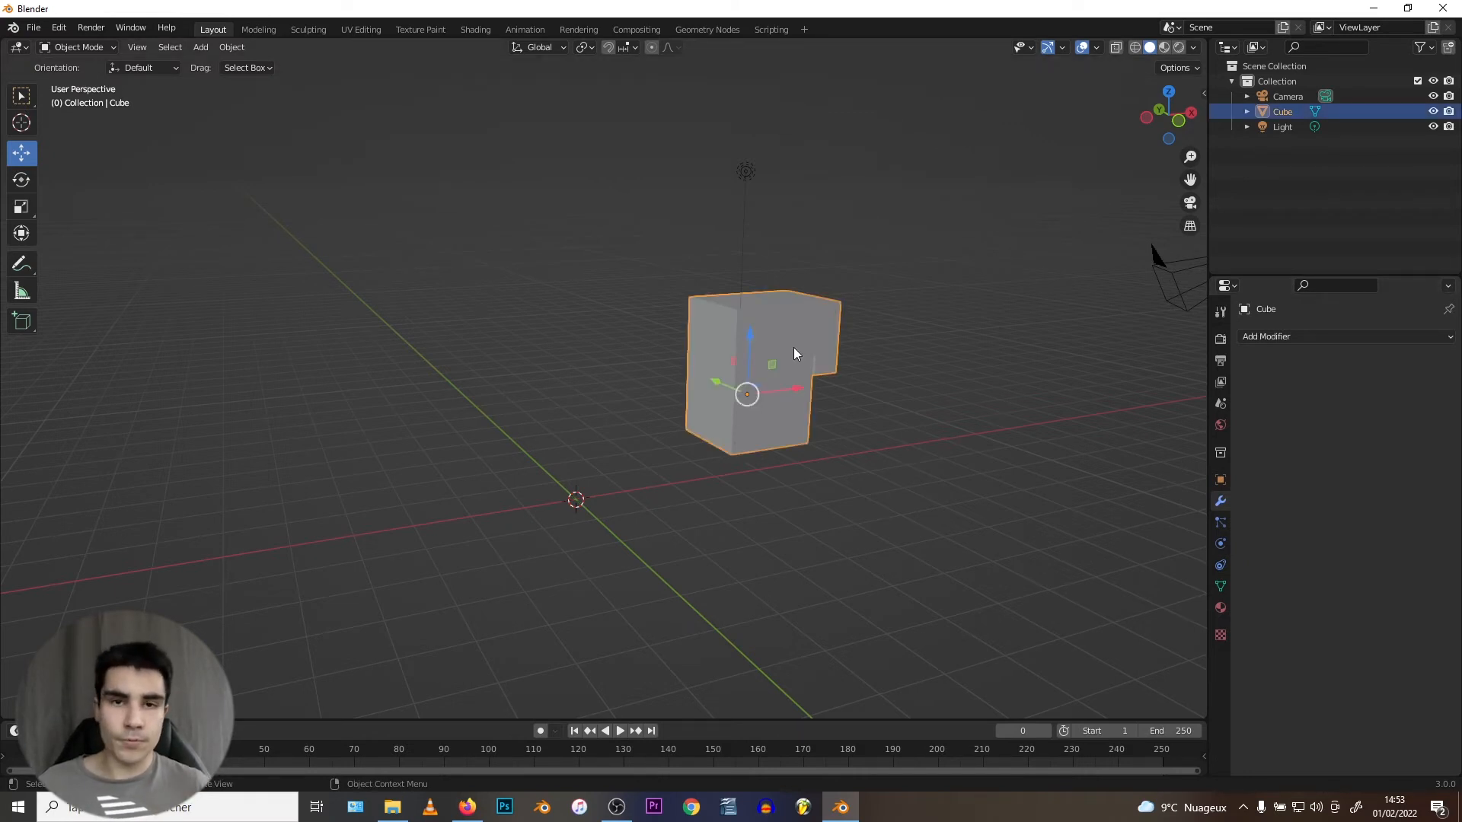
pyautogui.click(1314, 340)
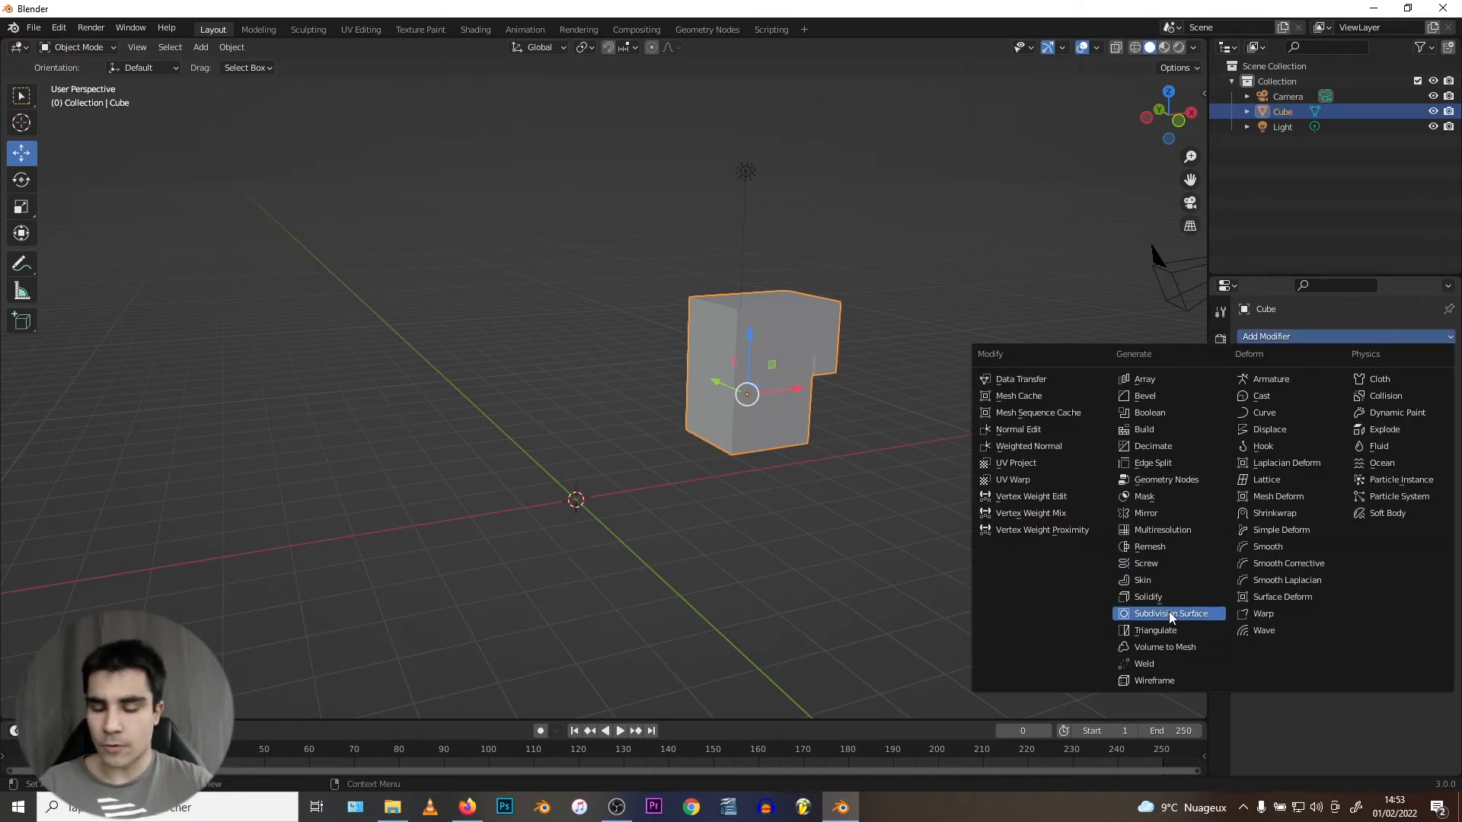
pyautogui.moveTo(739, 390); pyautogui.dragTo(805, 350, button='middle')
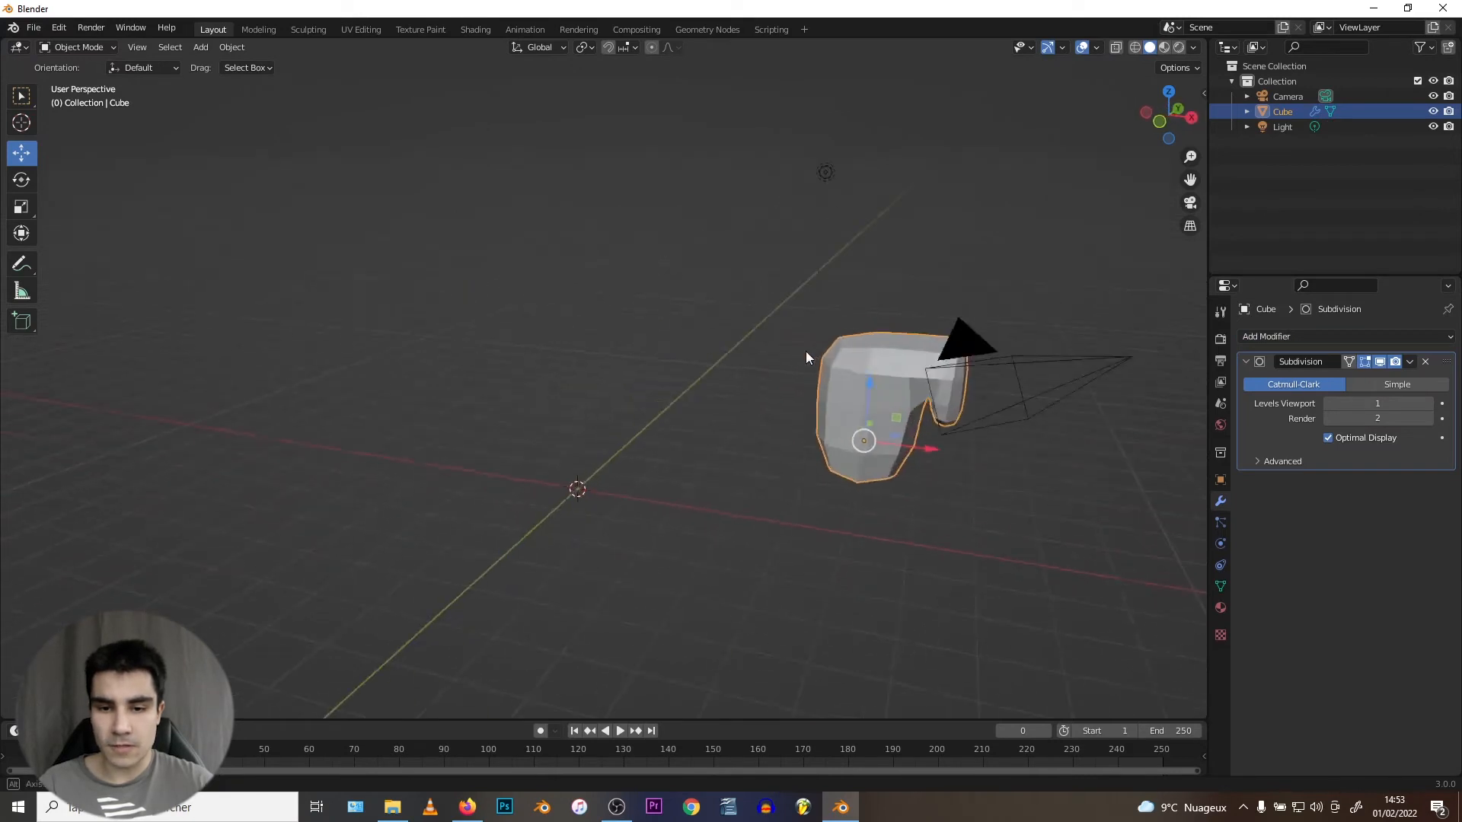
# Add an Array modifier to the cube with a relative offset factor of 2 along X.
pyautogui.click(1295, 336)
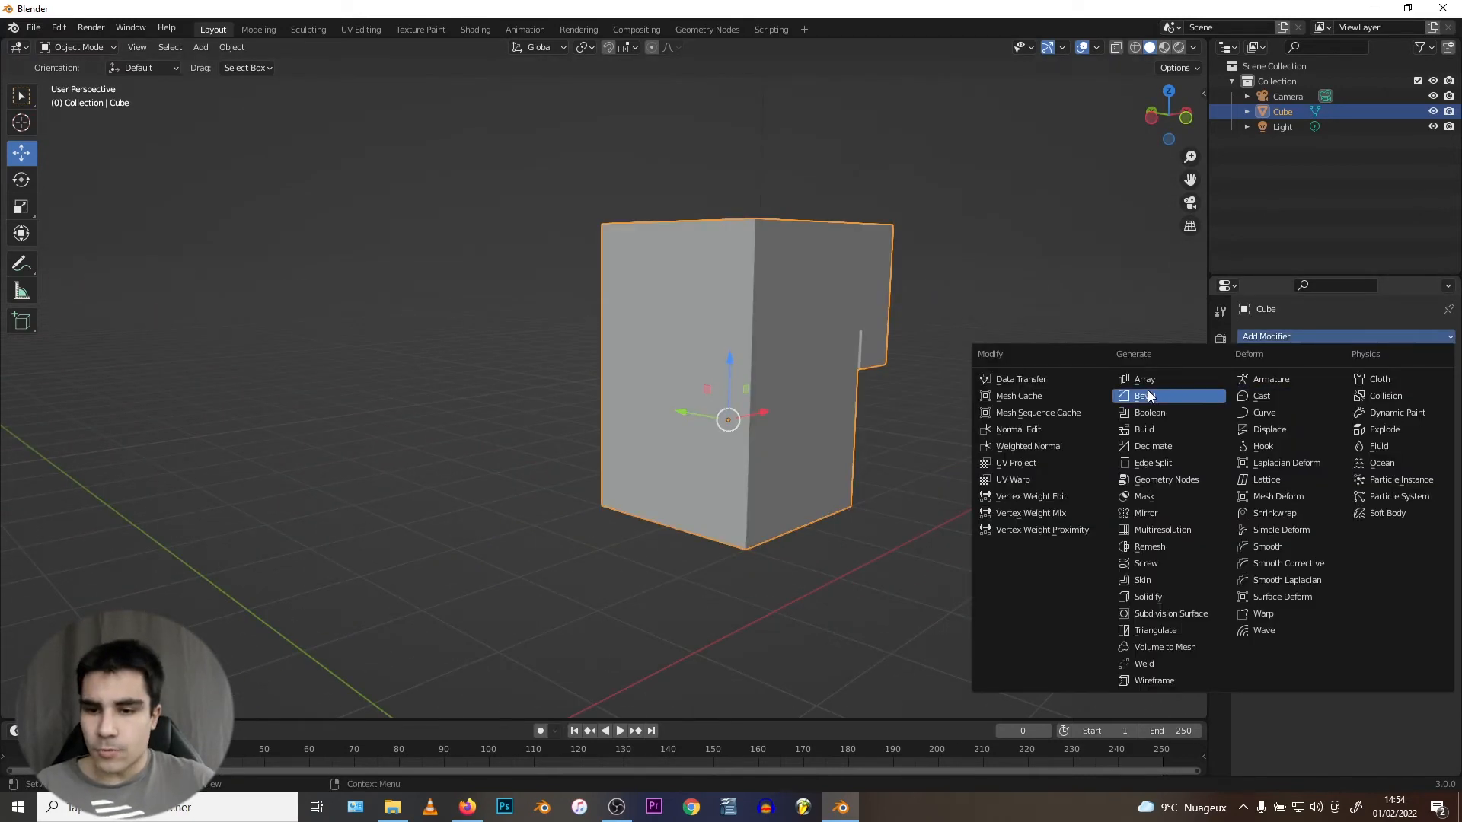
pyautogui.click(1142, 396)
pyautogui.moveTo(867, 358); pyautogui.dragTo(923, 387, button='middle')
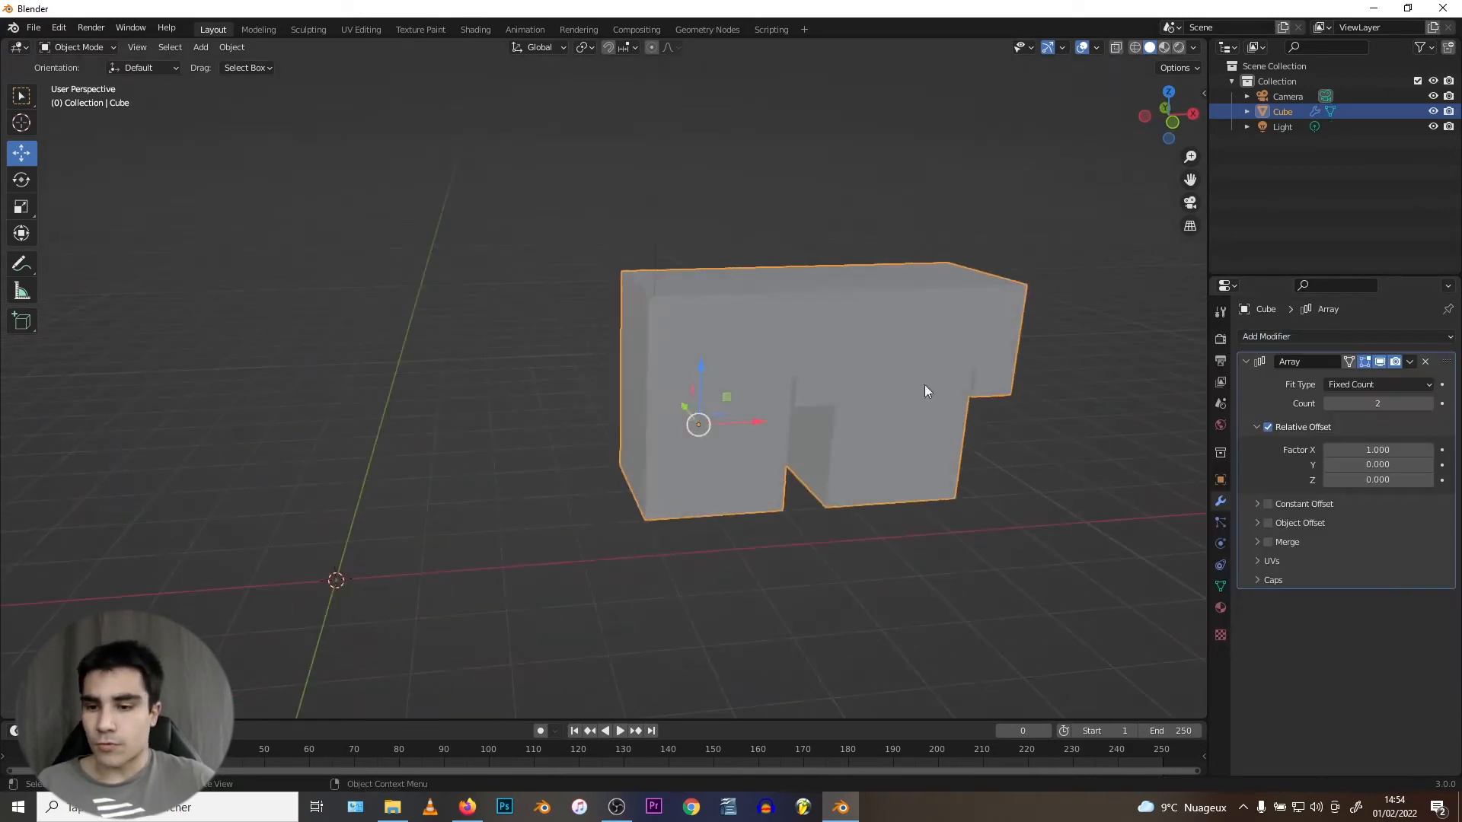
pyautogui.click(1377, 449)
pyautogui.write('2')
pyautogui.press('Return')
# Raise the Array modifier's count past 3, and remove the modifier from the cube.
pyautogui.click(1429, 404)
pyautogui.click(1429, 404)
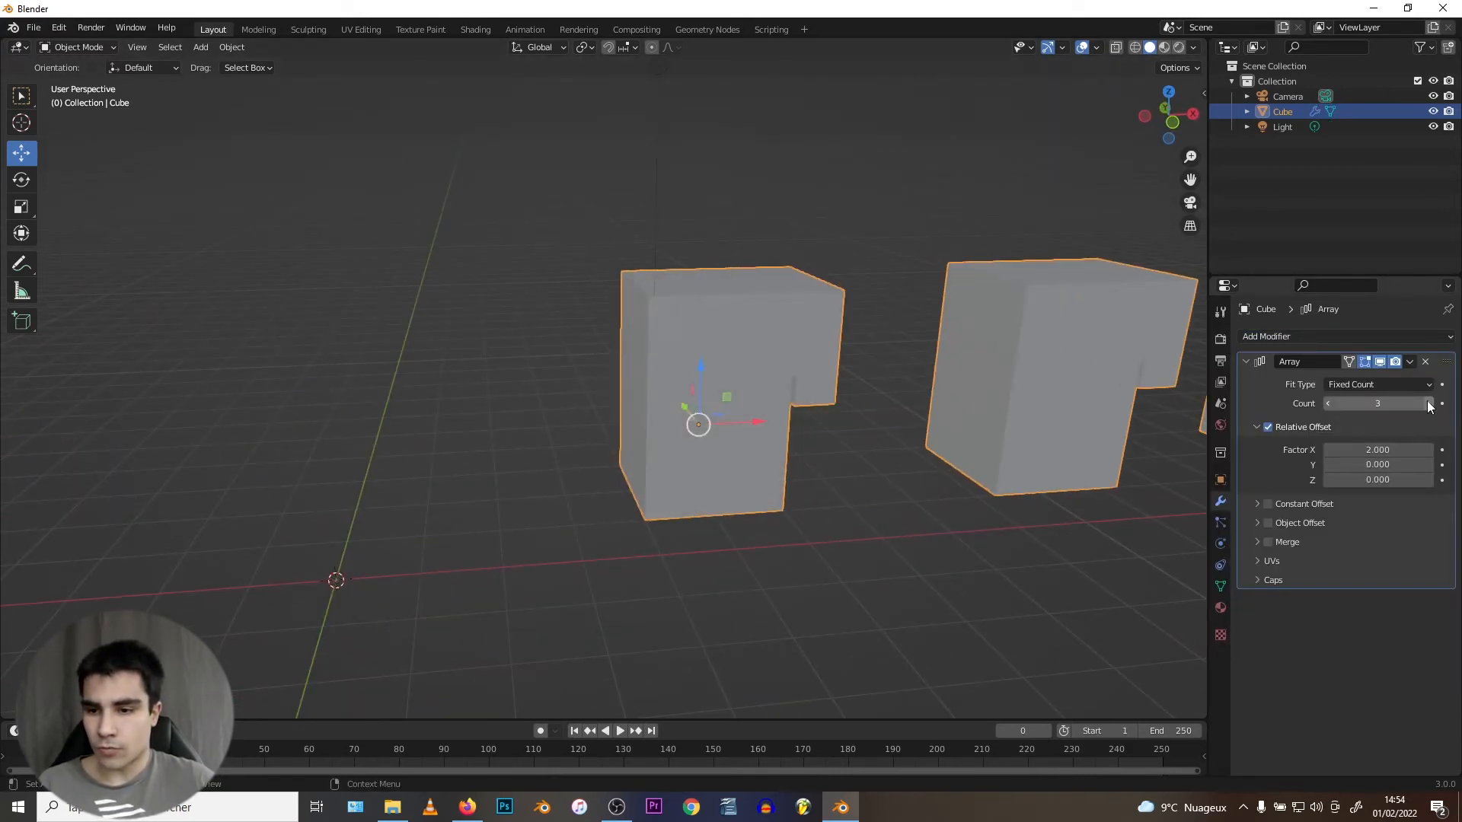
pyautogui.click(1429, 403)
pyautogui.scroll(-6, 836, 351)
pyautogui.click(1425, 363)
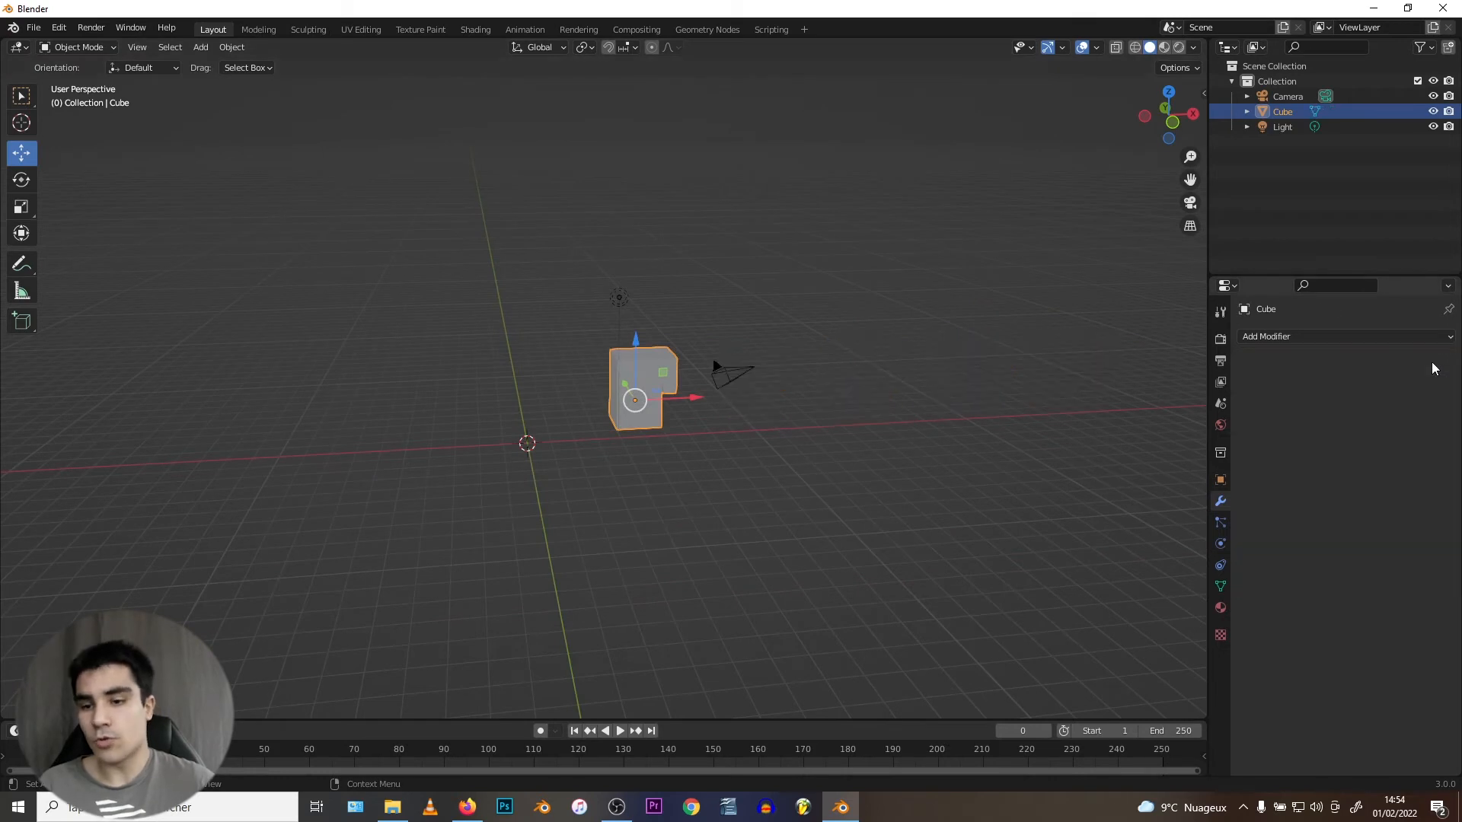
# Add a Mirror modifier on the X axis to the cube and view the symmetrical shape from the front.
pyautogui.click(1304, 340)
pyautogui.click(1139, 513)
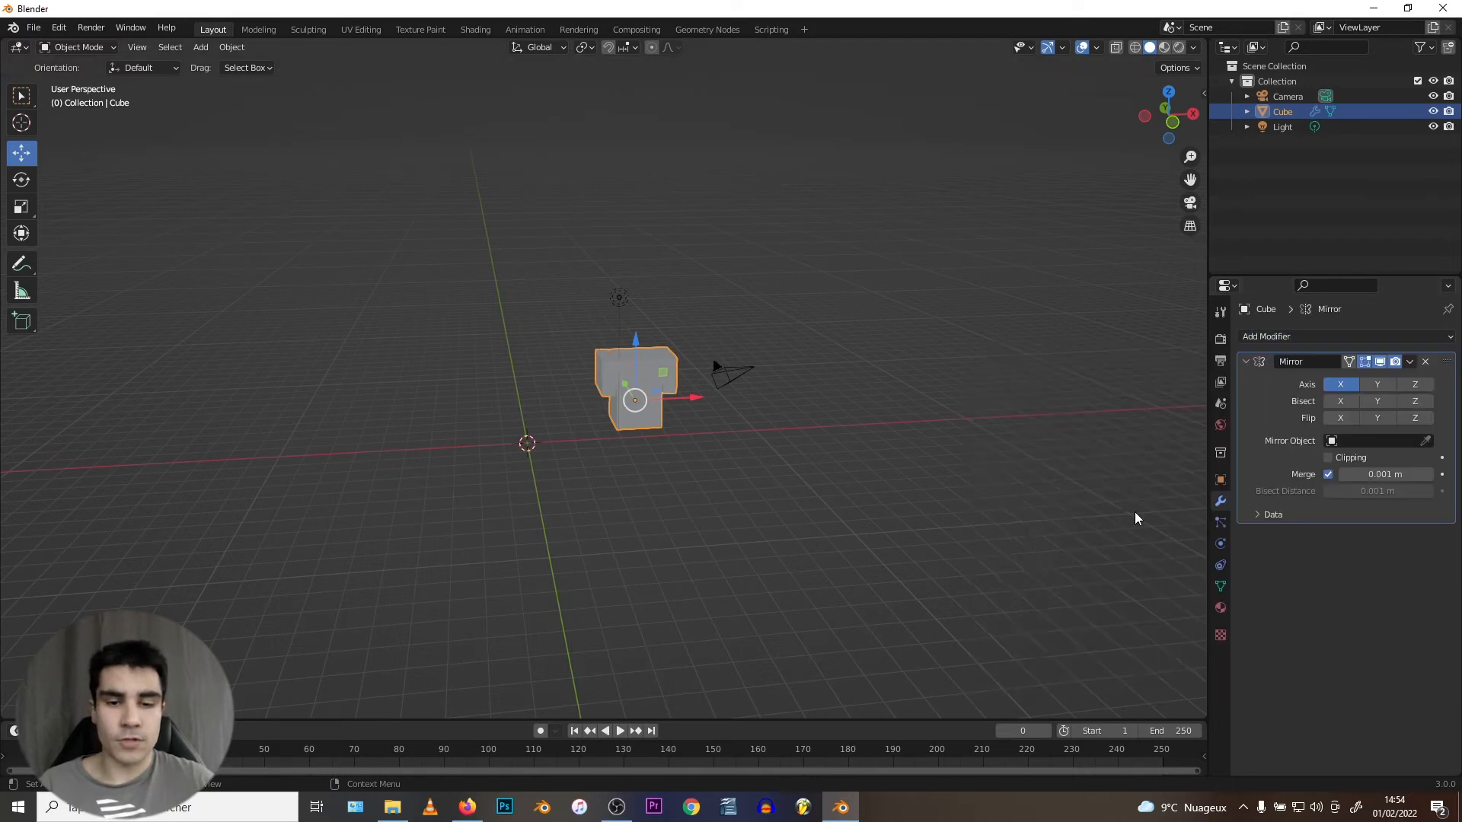
pyautogui.scroll(5, 538, 377)
pyautogui.moveTo(538, 377); pyautogui.dragTo(615, 379, button='middle')
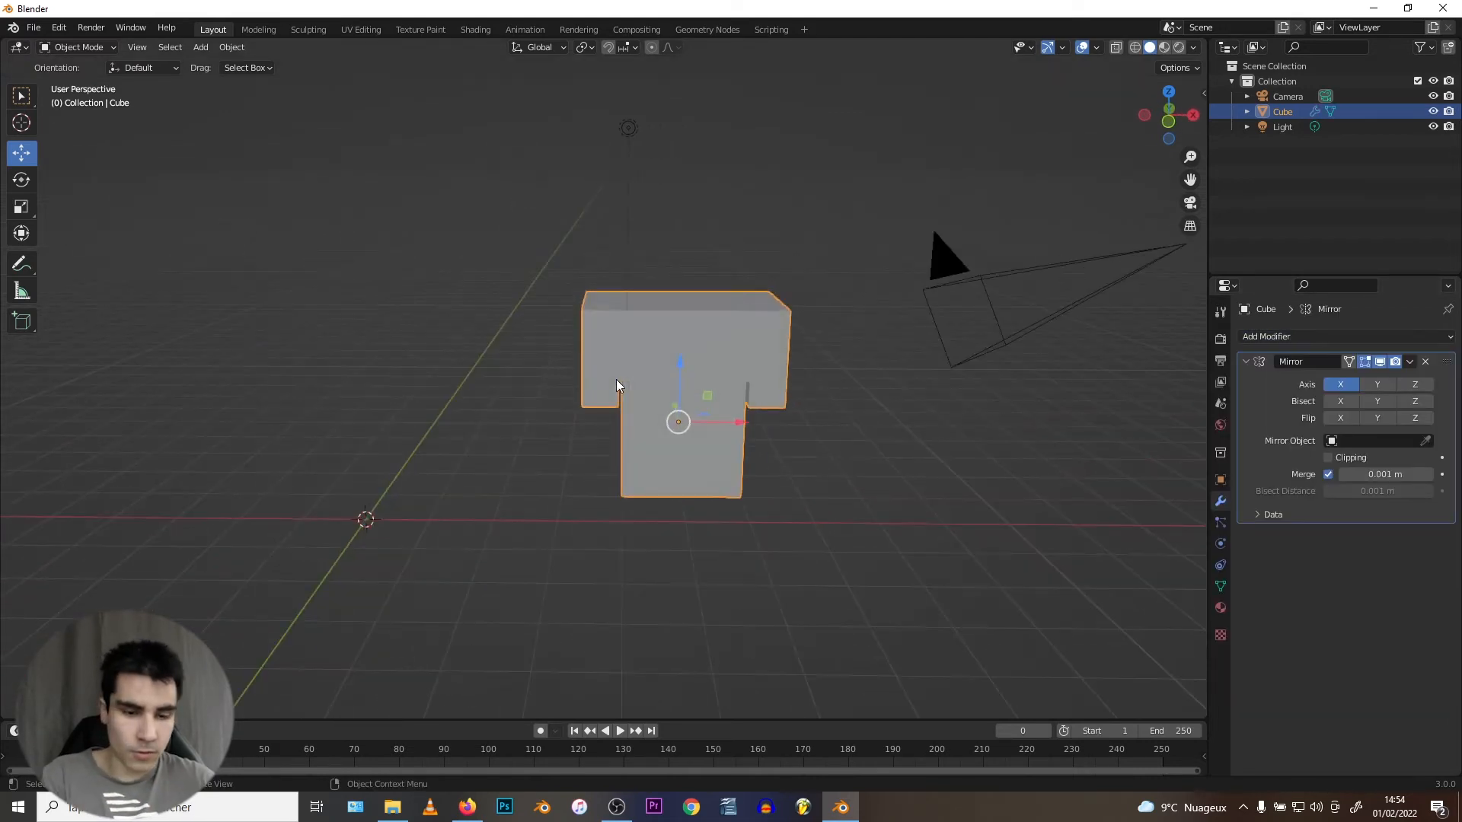
# In Edit Mode, select the whole mesh and move it away from the object's origin along X and upward.
pyautogui.press('Tab')
pyautogui.scroll(1, 651, 399)
pyautogui.press('a')
pyautogui.press('g')
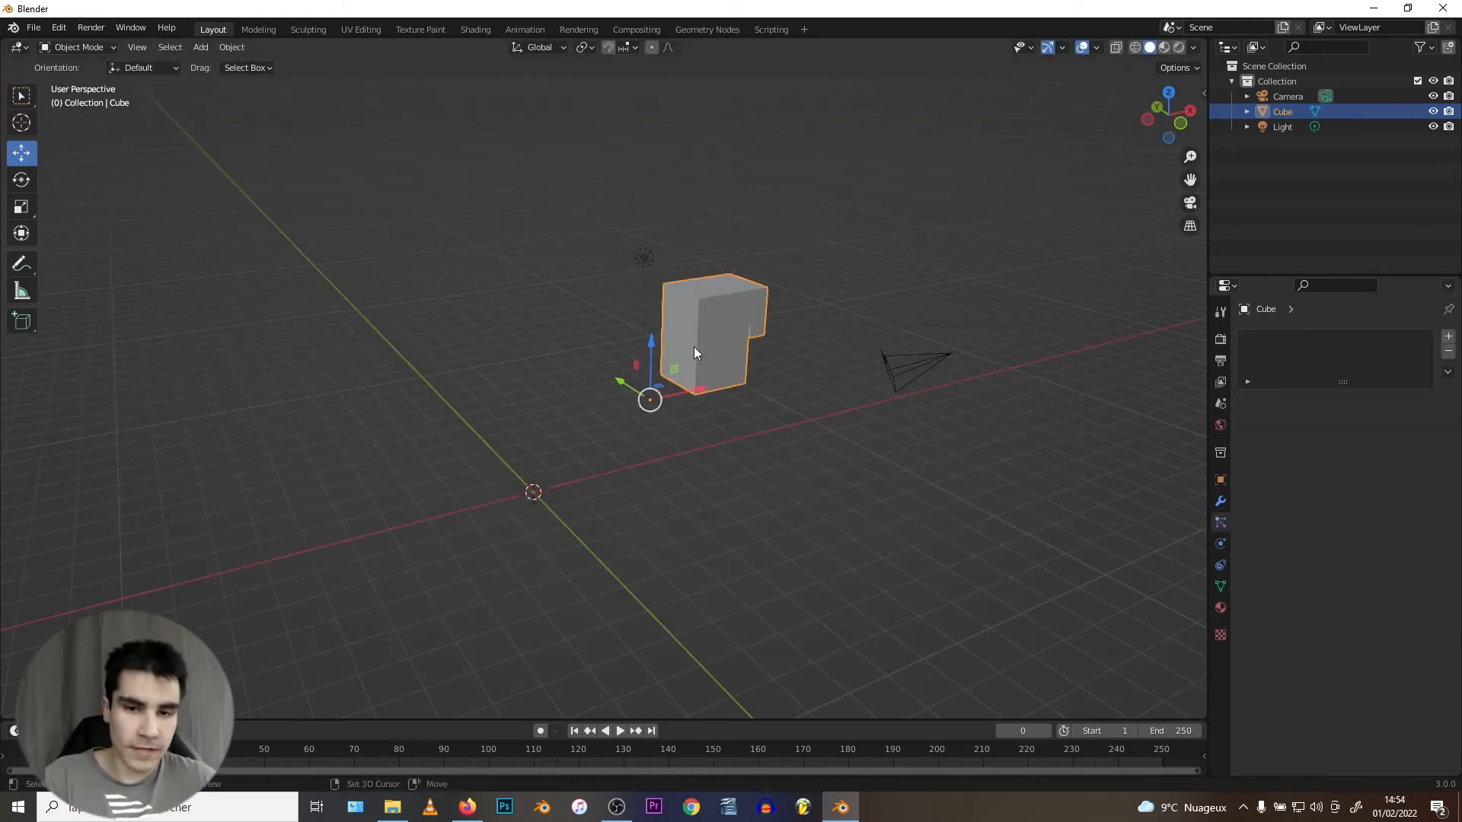
# Add a particle system to the cube, switch it to the Hair type and inspect the strands.
pyautogui.scroll(4, 606, 396)
pyautogui.keyDown('shift'); pyautogui.moveTo(692, 346); pyautogui.dragTo(583, 387, button='middle'); pyautogui.keyUp('shift')
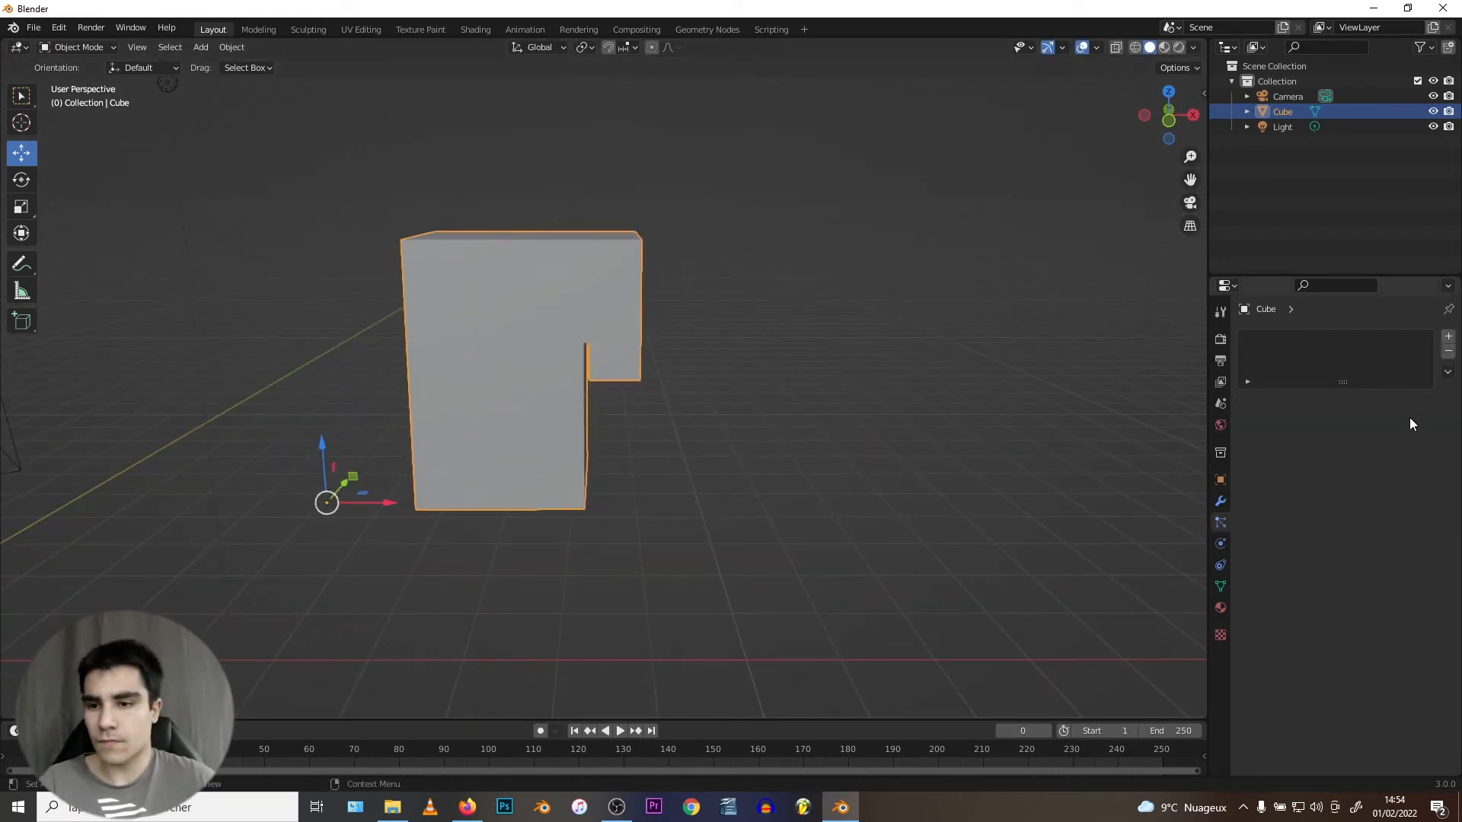
pyautogui.click(1449, 336)
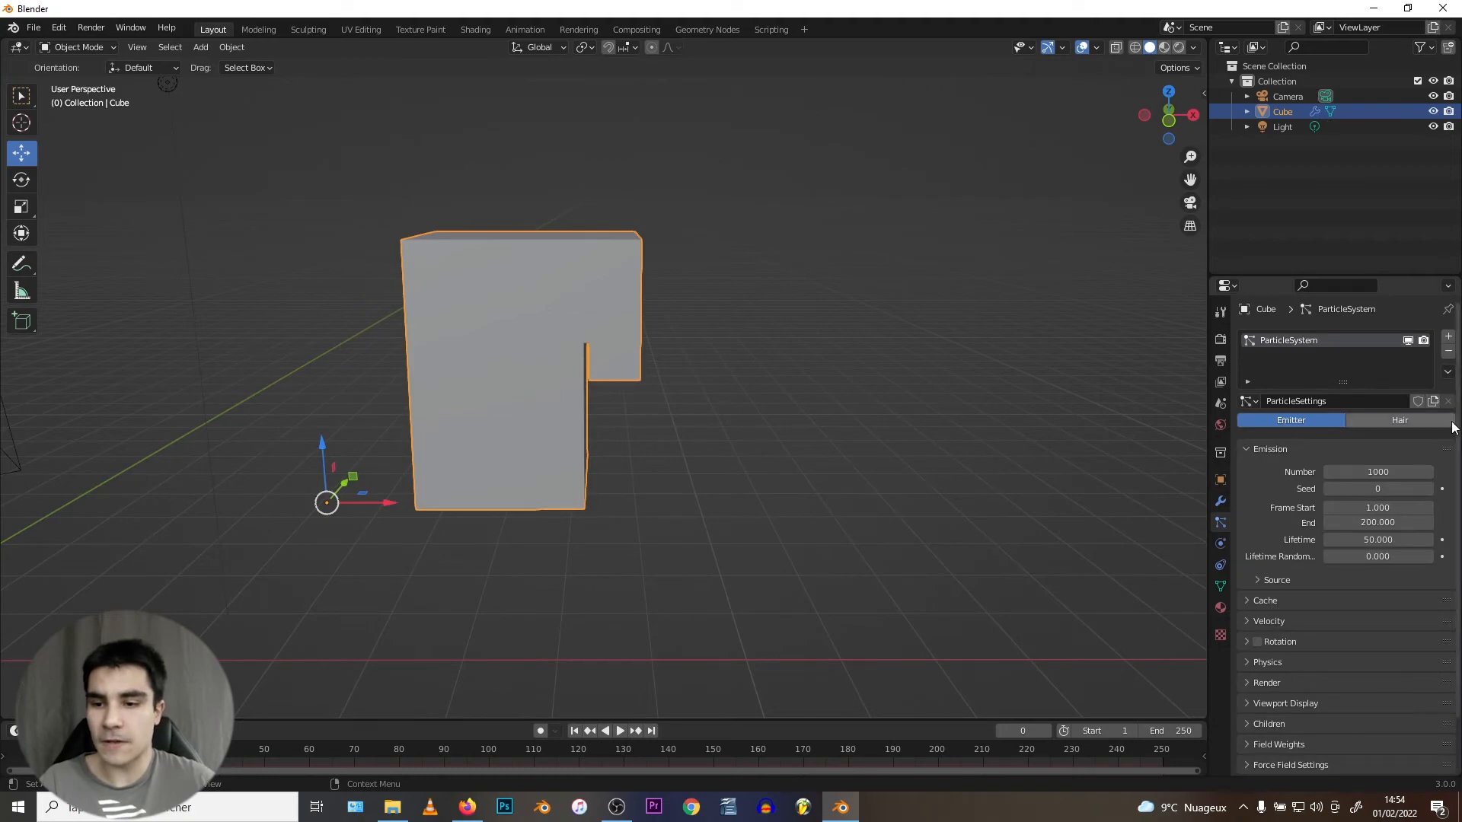
pyautogui.click(1410, 419)
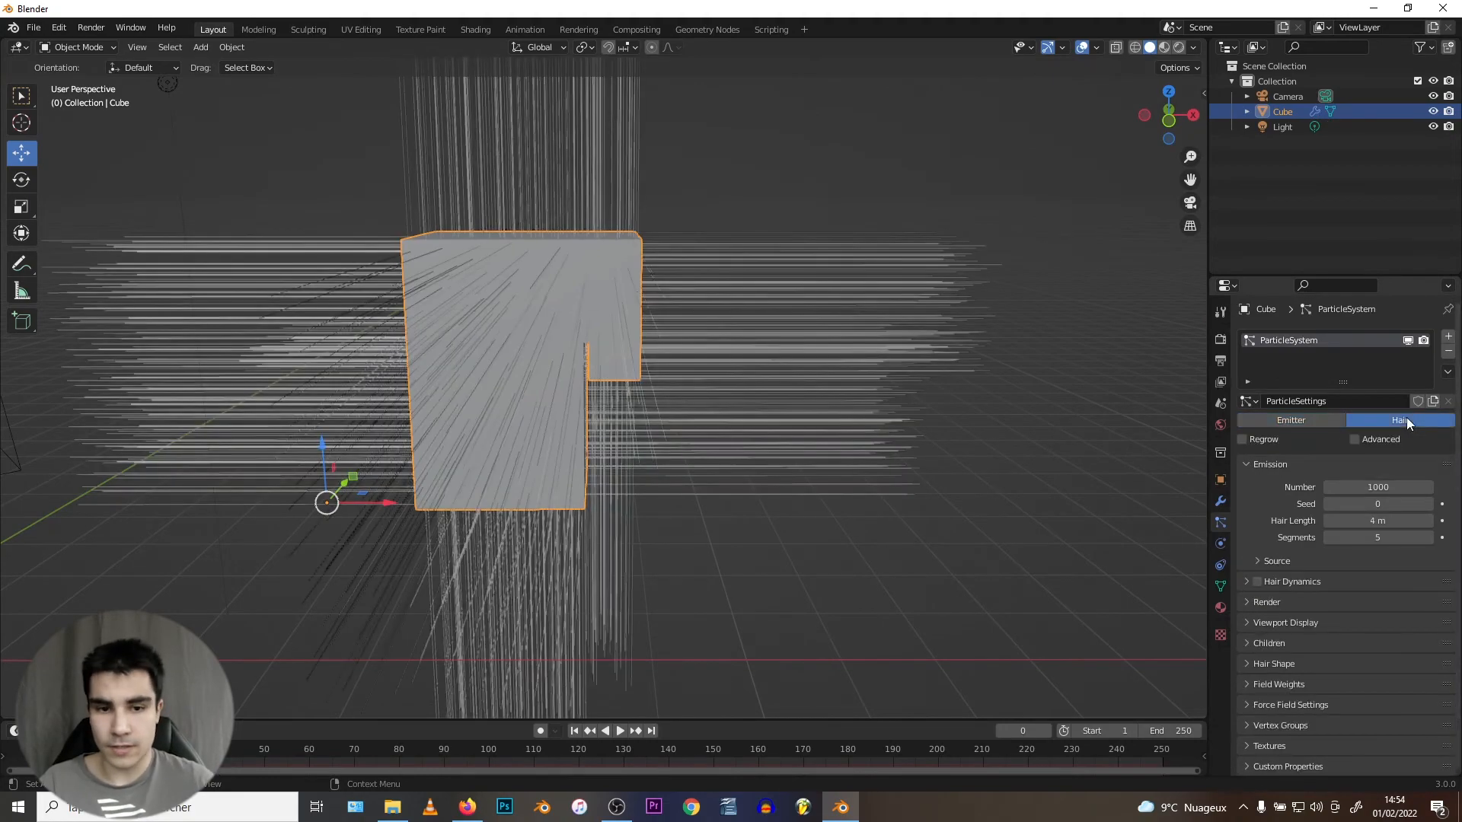
pyautogui.moveTo(837, 343); pyautogui.dragTo(1158, 479, button='middle')
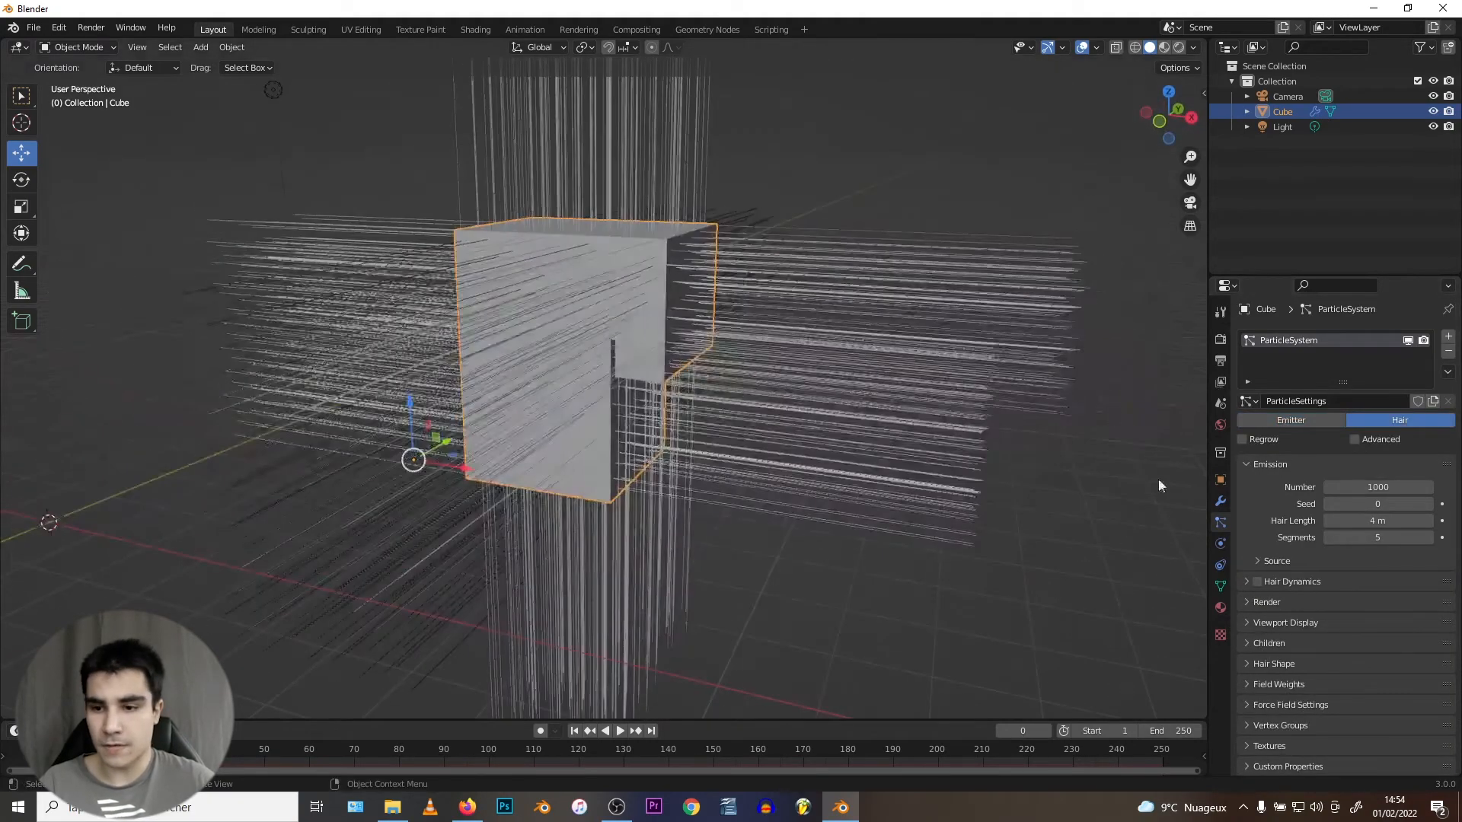
# Switch the particle system to the Emitter type and play the animation to watch the particles fall.
pyautogui.click(1292, 421)
pyautogui.moveTo(474, 376); pyautogui.dragTo(526, 385, button='middle')
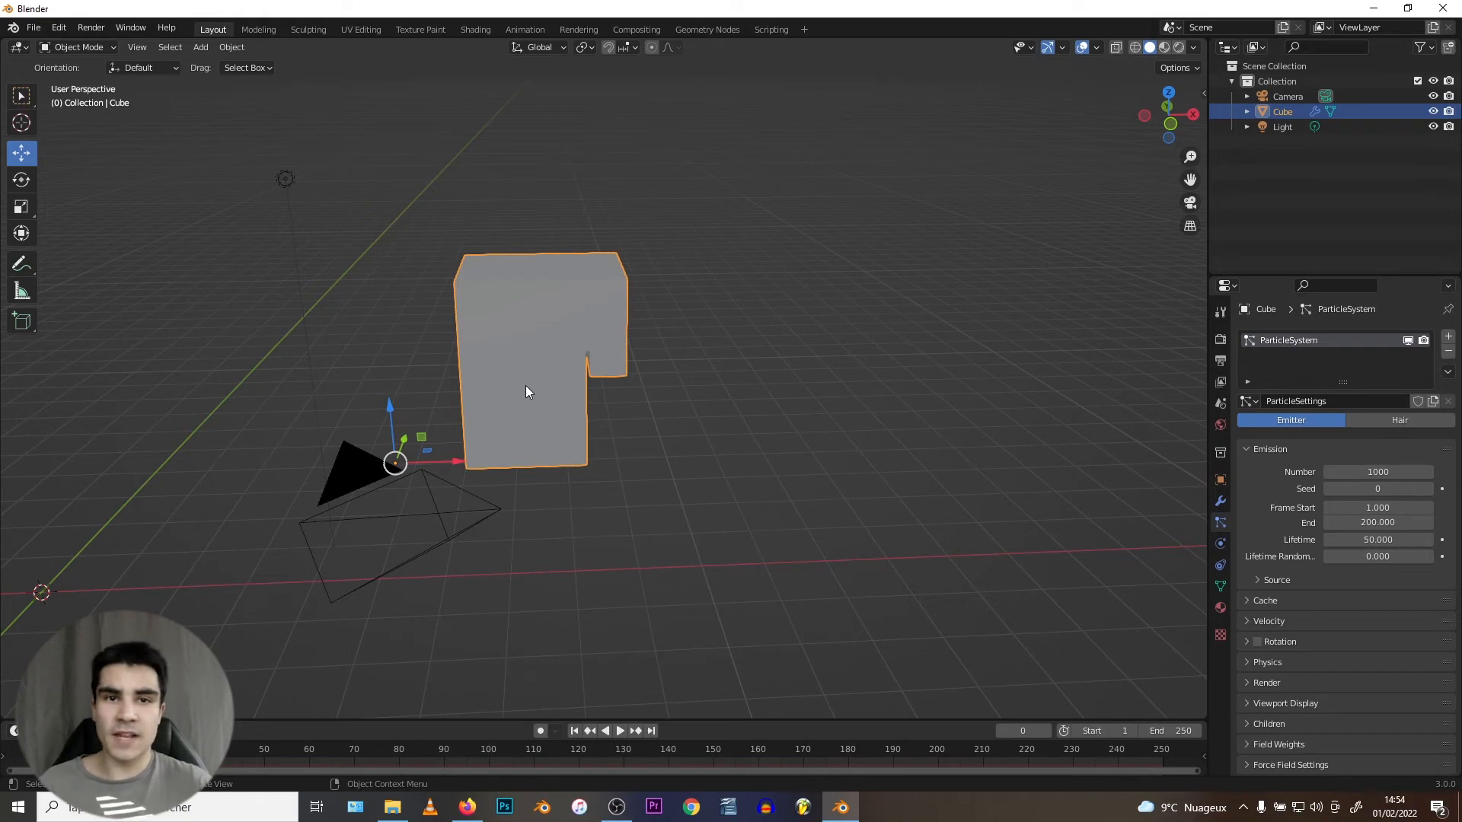
pyautogui.moveTo(525, 385); pyautogui.dragTo(508, 418, button='middle')
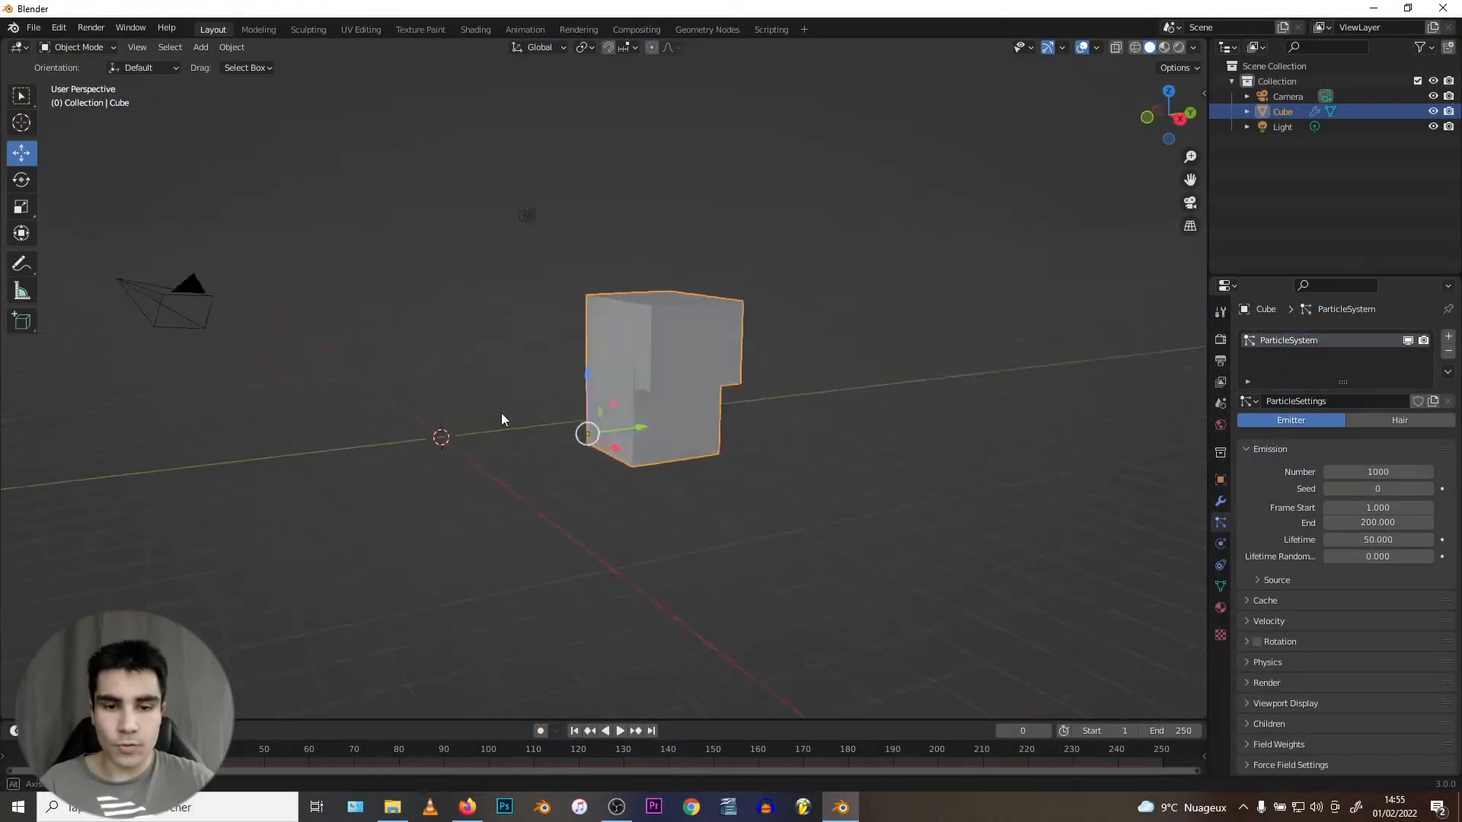
pyautogui.scroll(3, 503, 412)
pyautogui.scroll(-2, 541, 409)
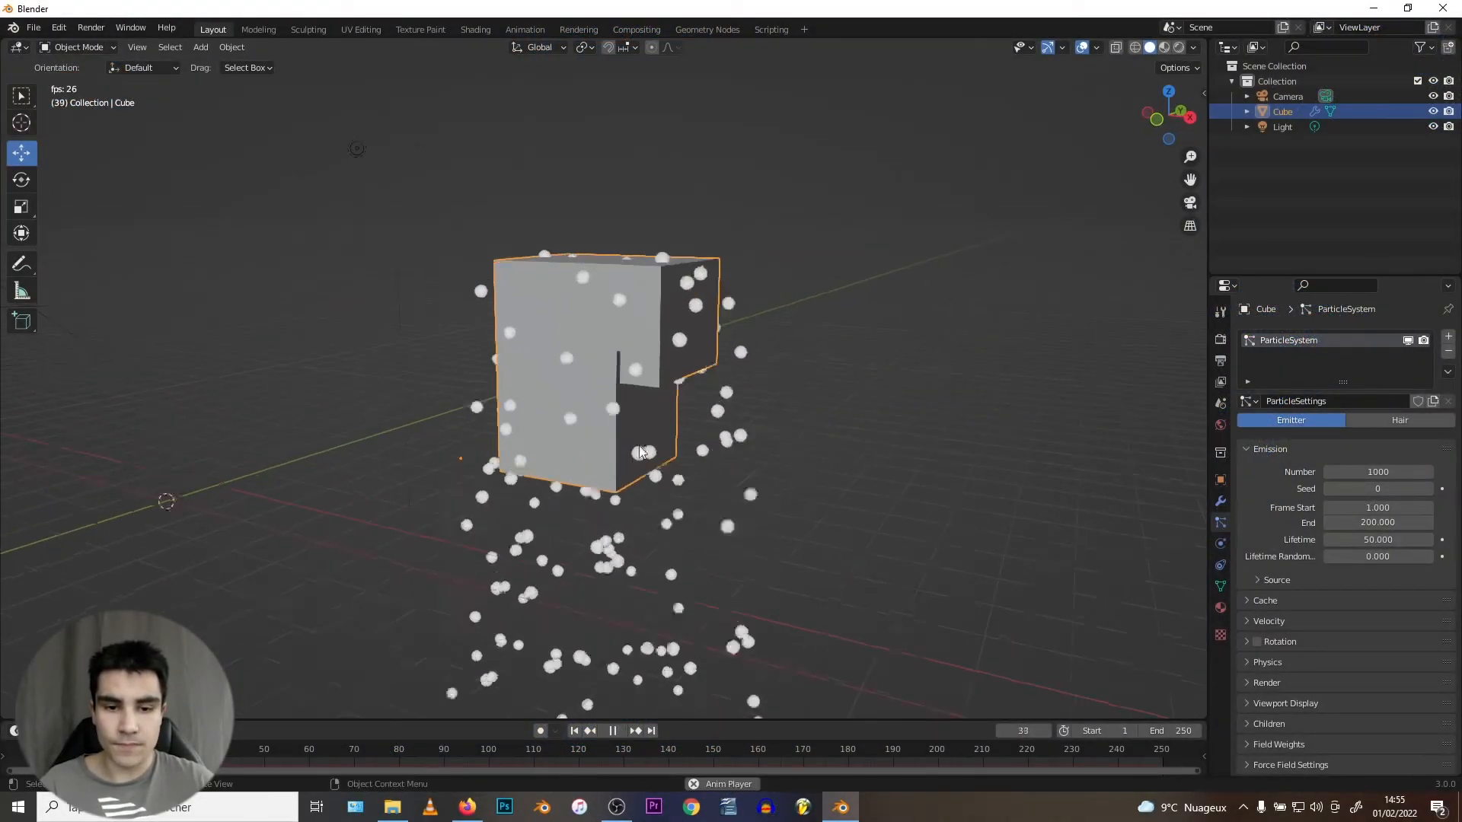
pyautogui.scroll(-6, 567, 431)
pyautogui.scroll(11, 588, 444)
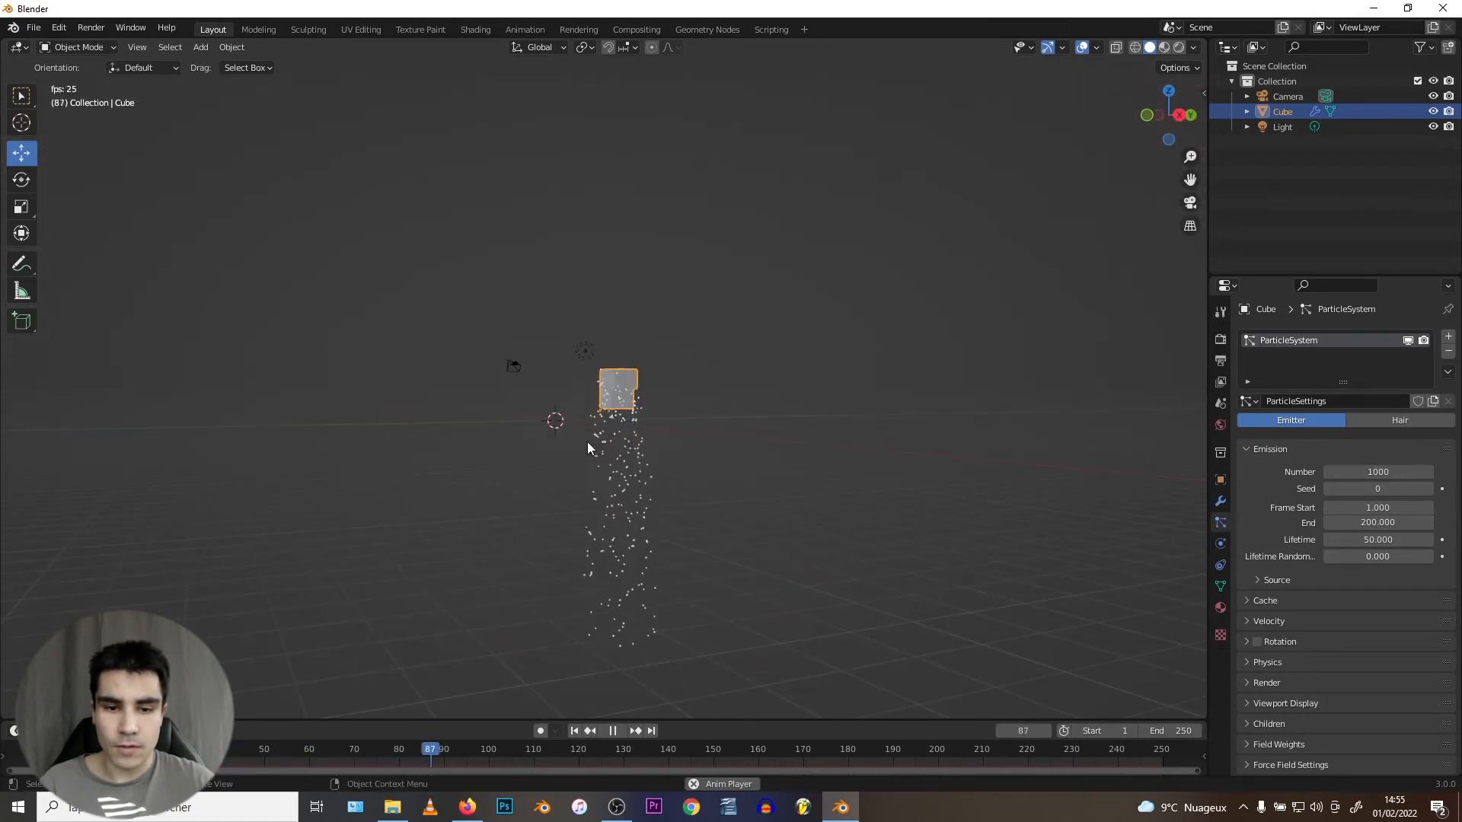
pyautogui.moveTo(588, 443); pyautogui.dragTo(541, 399, button='middle')
pyautogui.press('space')
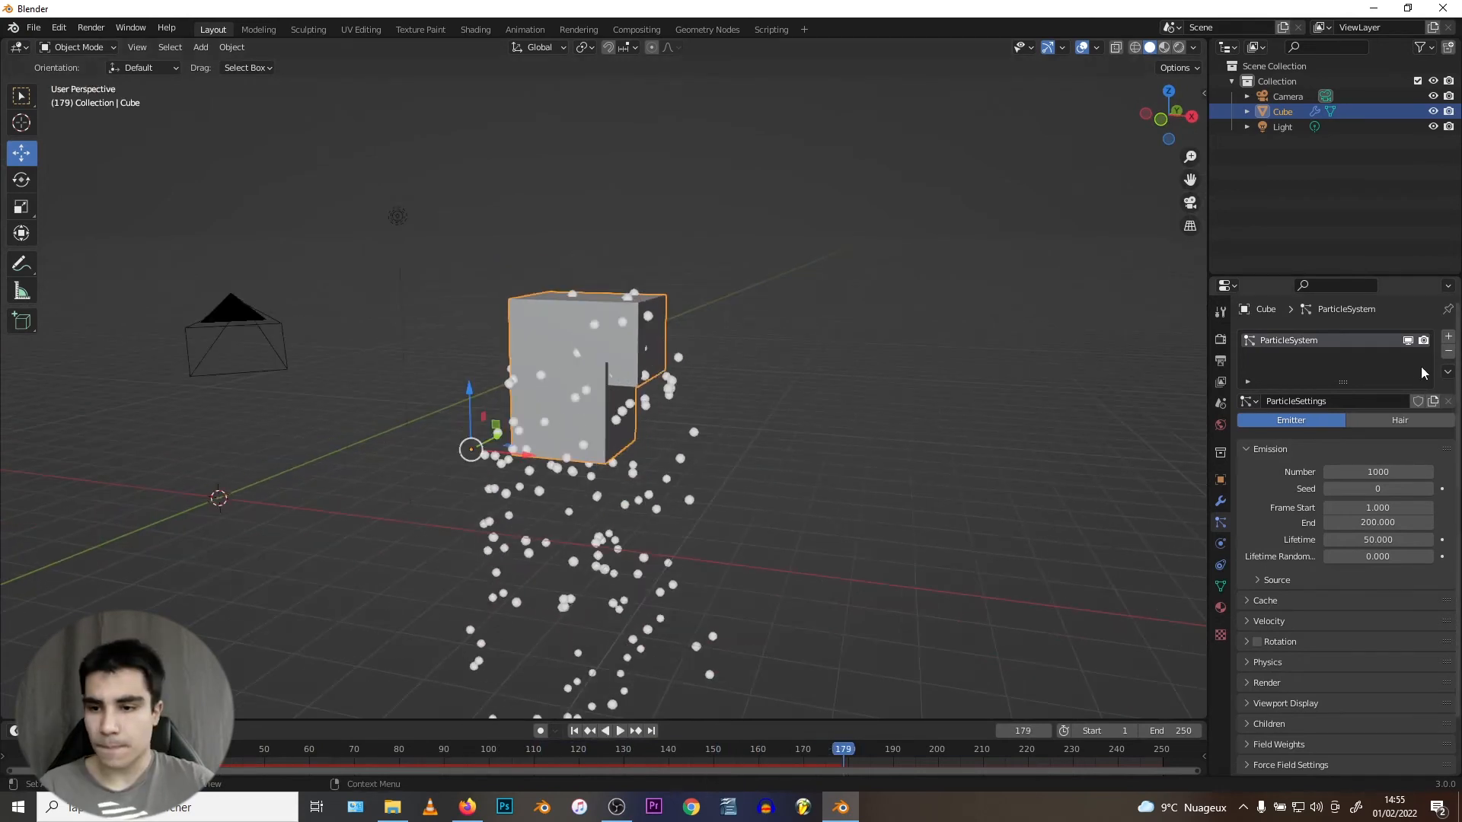
# Remove the cube's particle system, and view its physics and object constraint properties.
pyautogui.click(1449, 351)
pyautogui.click(1220, 543)
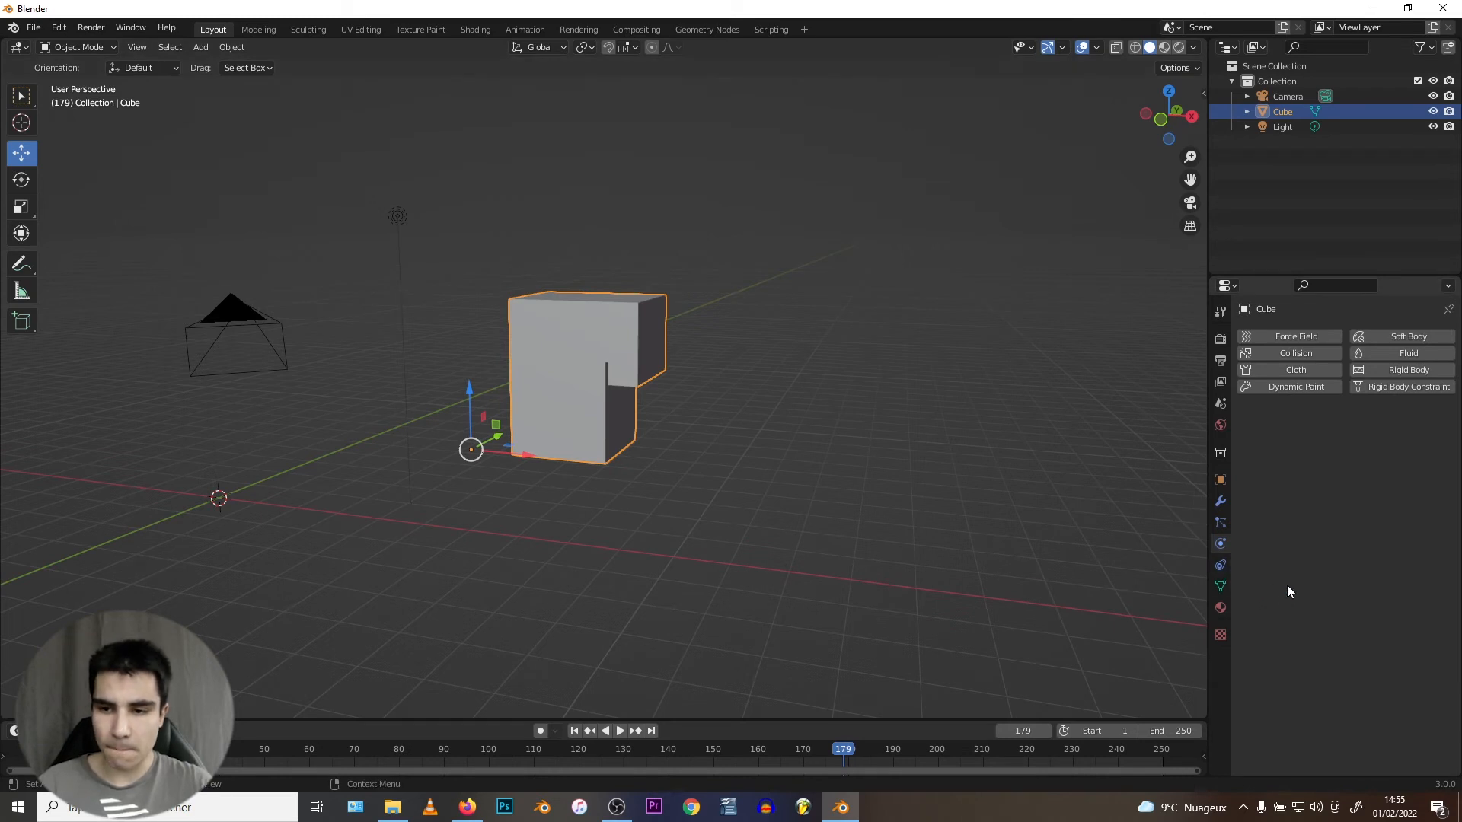
pyautogui.click(1219, 566)
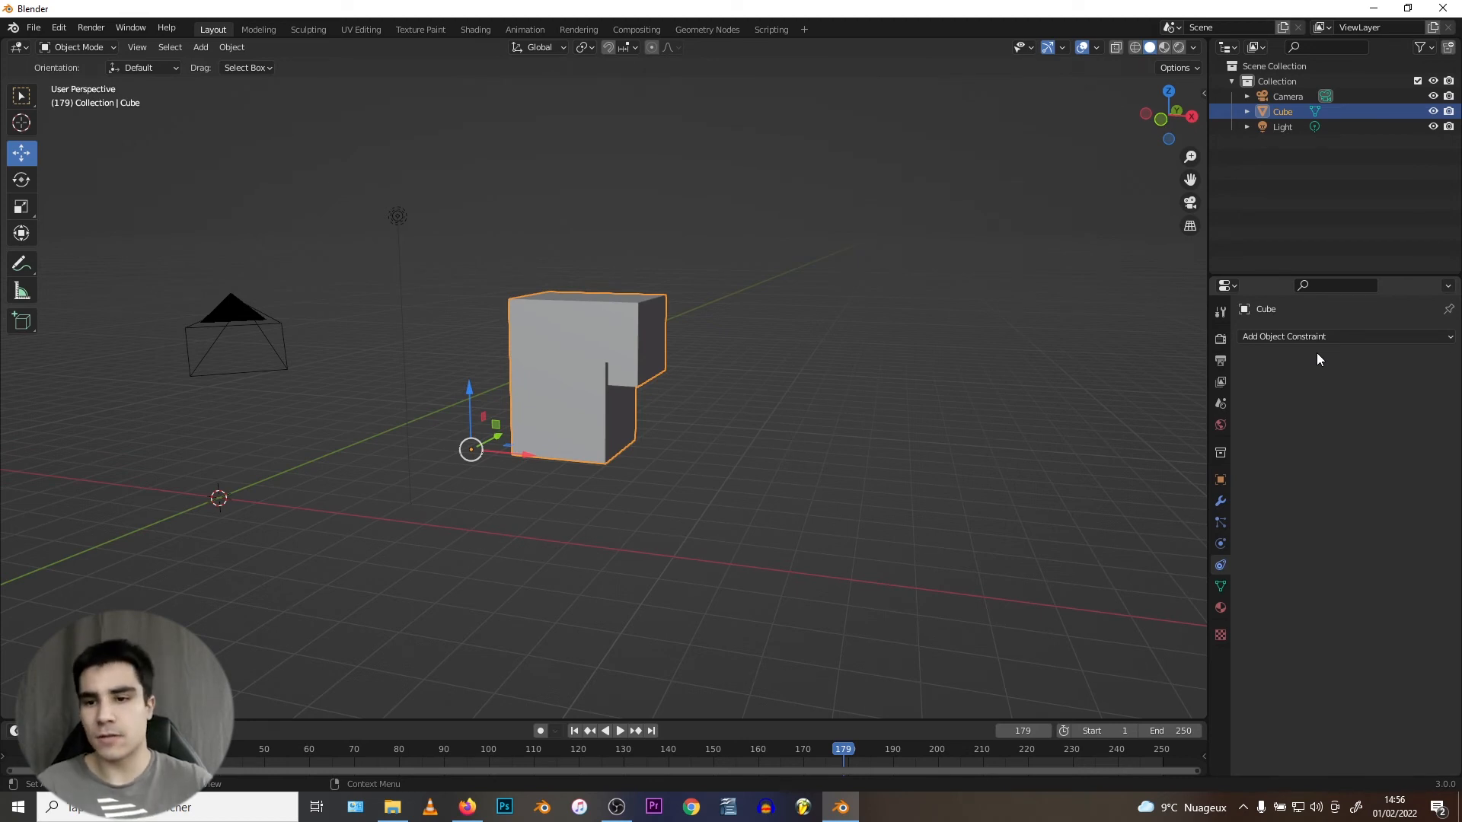
# Delete the modified cube and add a UV sphere mesh at the world origin.
pyautogui.click(1311, 340)
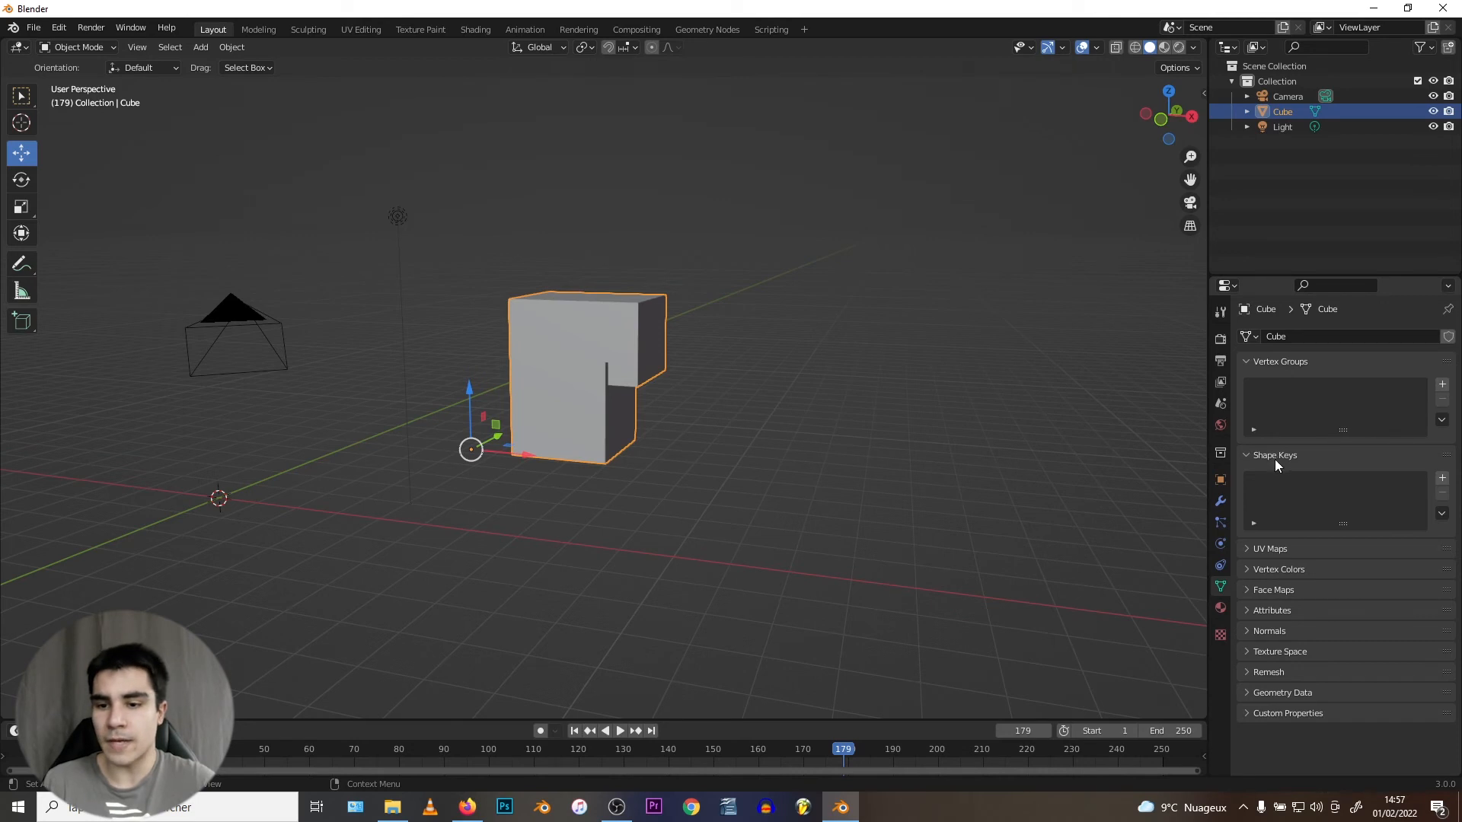
pyautogui.moveTo(584, 439); pyautogui.dragTo(586, 433, button='middle')
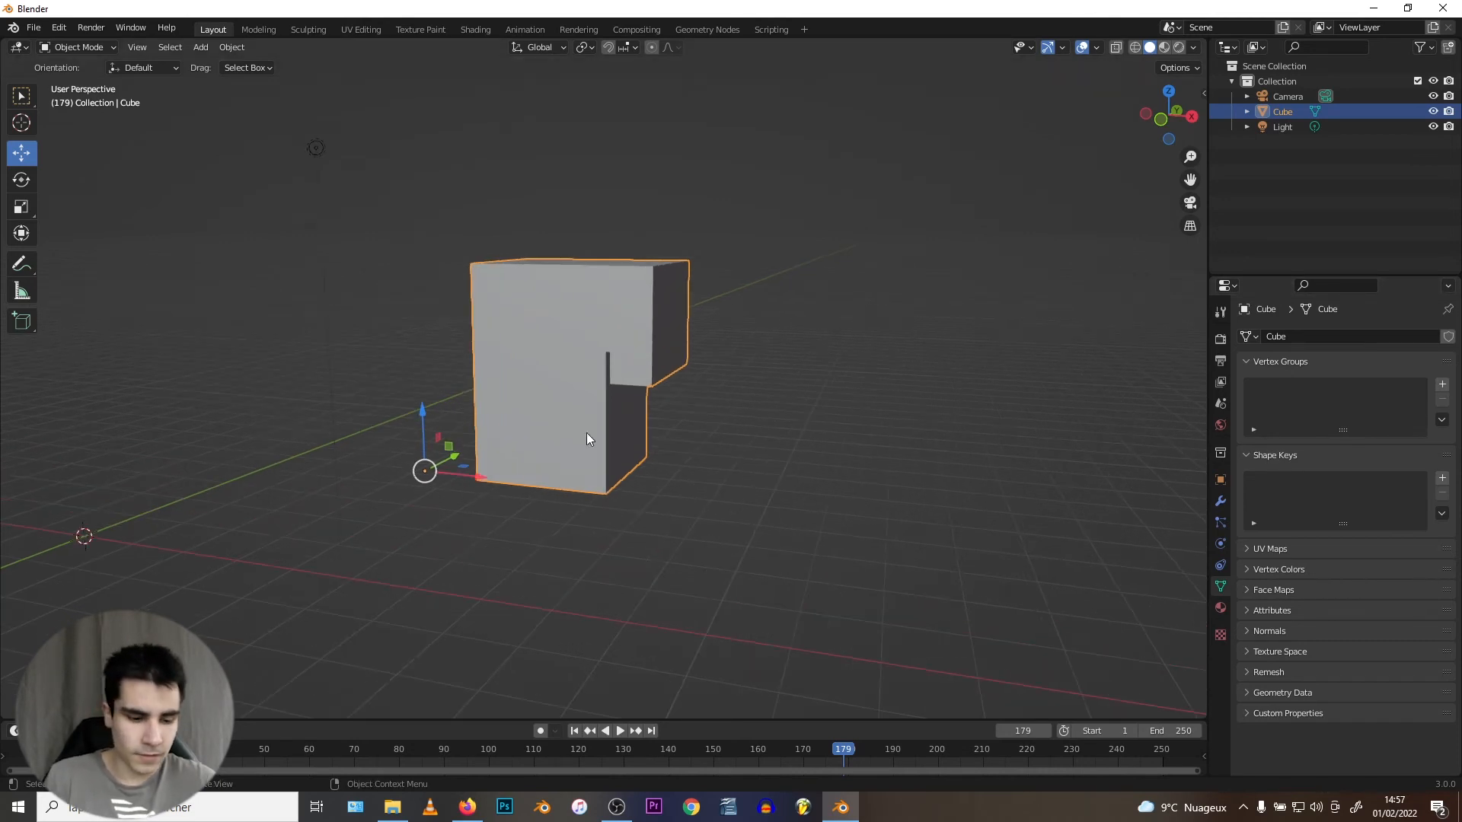
pyautogui.press('Delete')
pyautogui.hotkey('shift', 'a')
pyautogui.moveTo(586, 436)
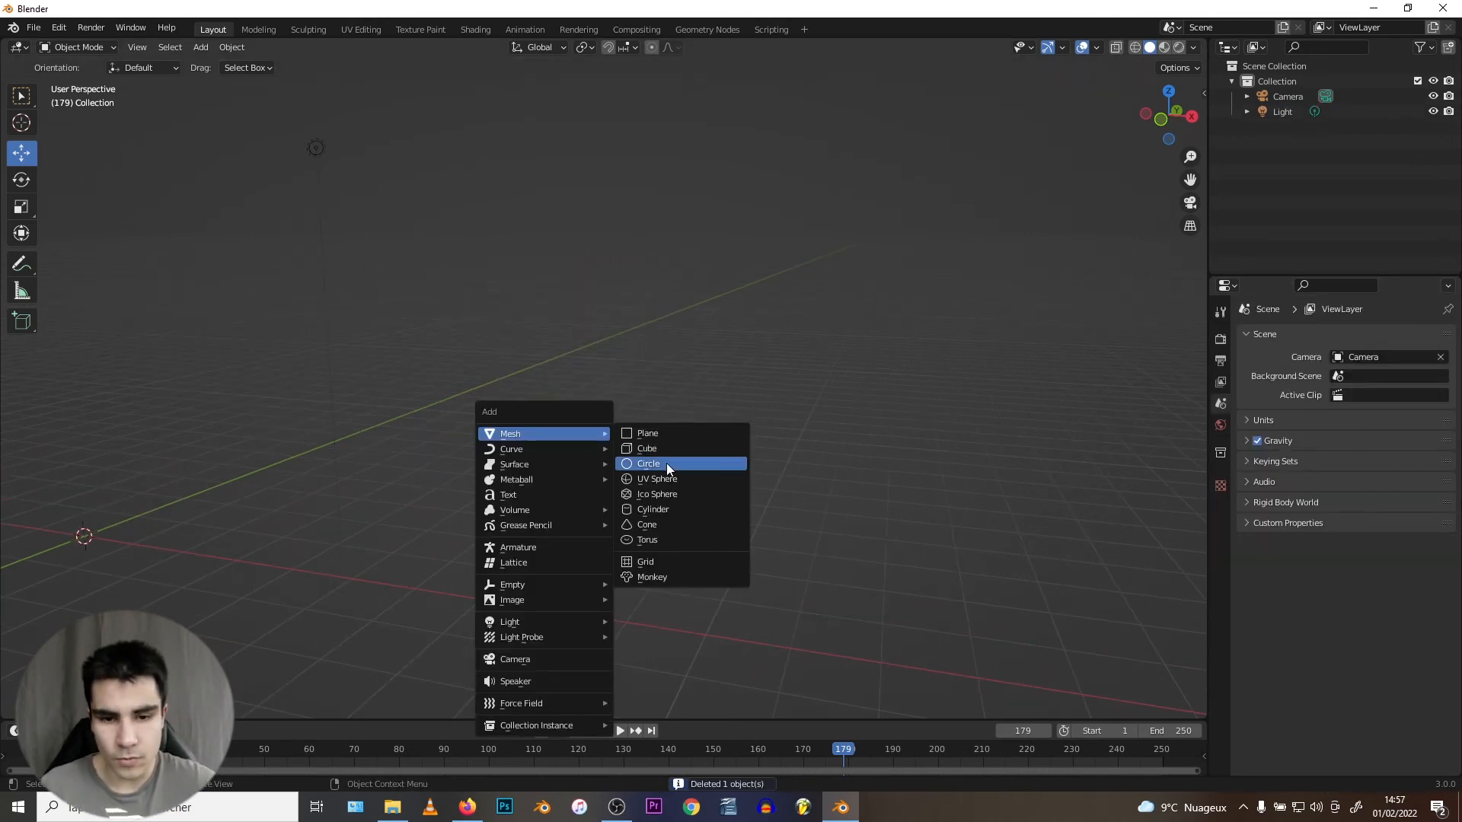
pyautogui.click(648, 478)
# In Edit Mode with vertex selection, circle-select a rectangular patch of vertices on the front of the sphere.
pyautogui.moveTo(372, 447); pyautogui.dragTo(533, 408, button='middle')
pyautogui.scroll(8, 533, 409)
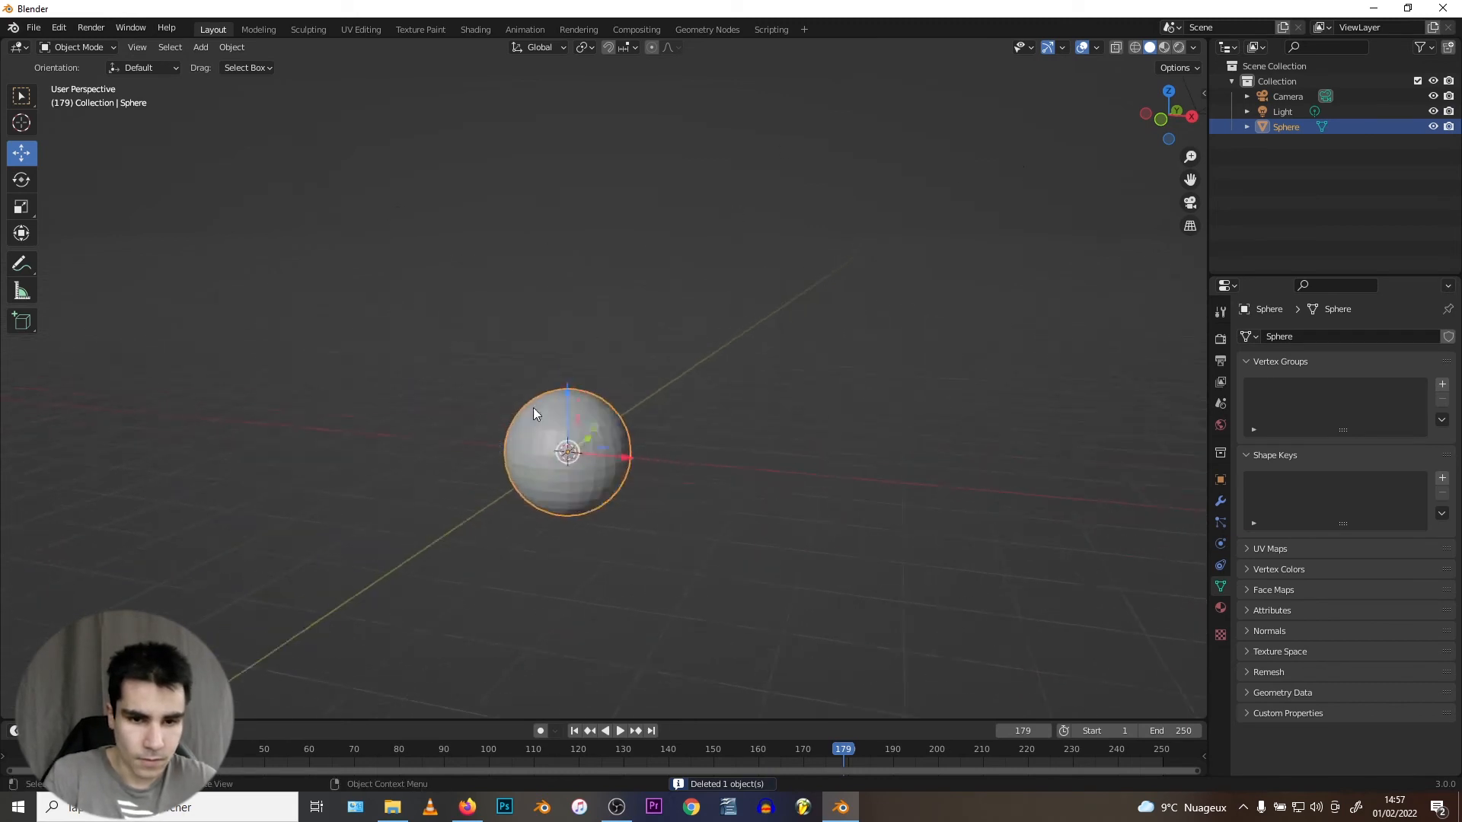
pyautogui.keyDown('shift'); pyautogui.moveTo(443, 504); pyautogui.dragTo(557, 443, button='middle'); pyautogui.keyUp('shift')
pyautogui.scroll(2, 558, 443)
pyautogui.press('Tab')
pyautogui.keyDown('shift'); pyautogui.moveTo(607, 499); pyautogui.dragTo(577, 479, button='middle'); pyautogui.keyUp('shift')
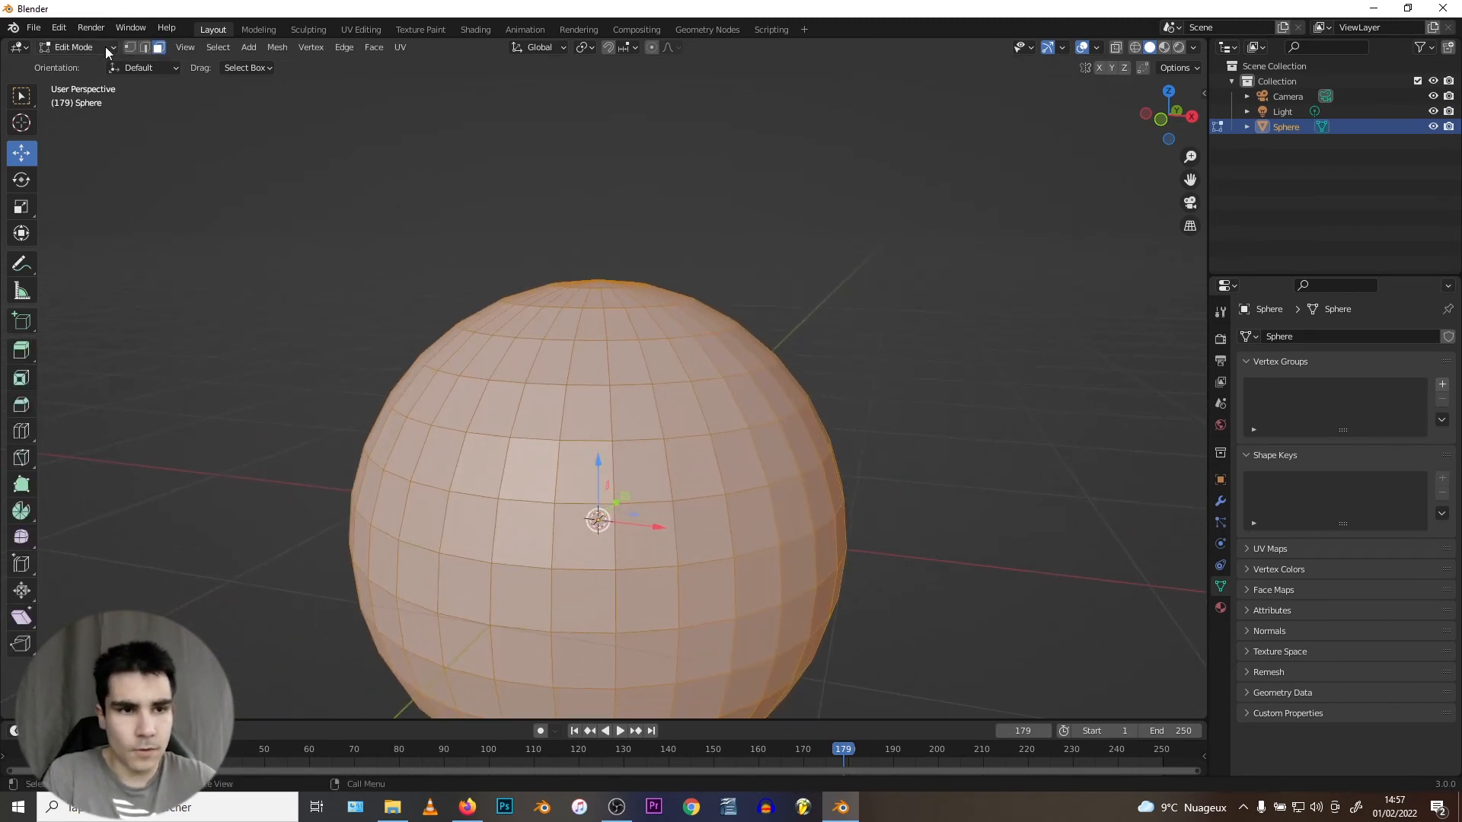
pyautogui.click(130, 48)
pyautogui.scroll(-4, 567, 342)
pyautogui.scroll(3, 629, 425)
pyautogui.click(637, 450)
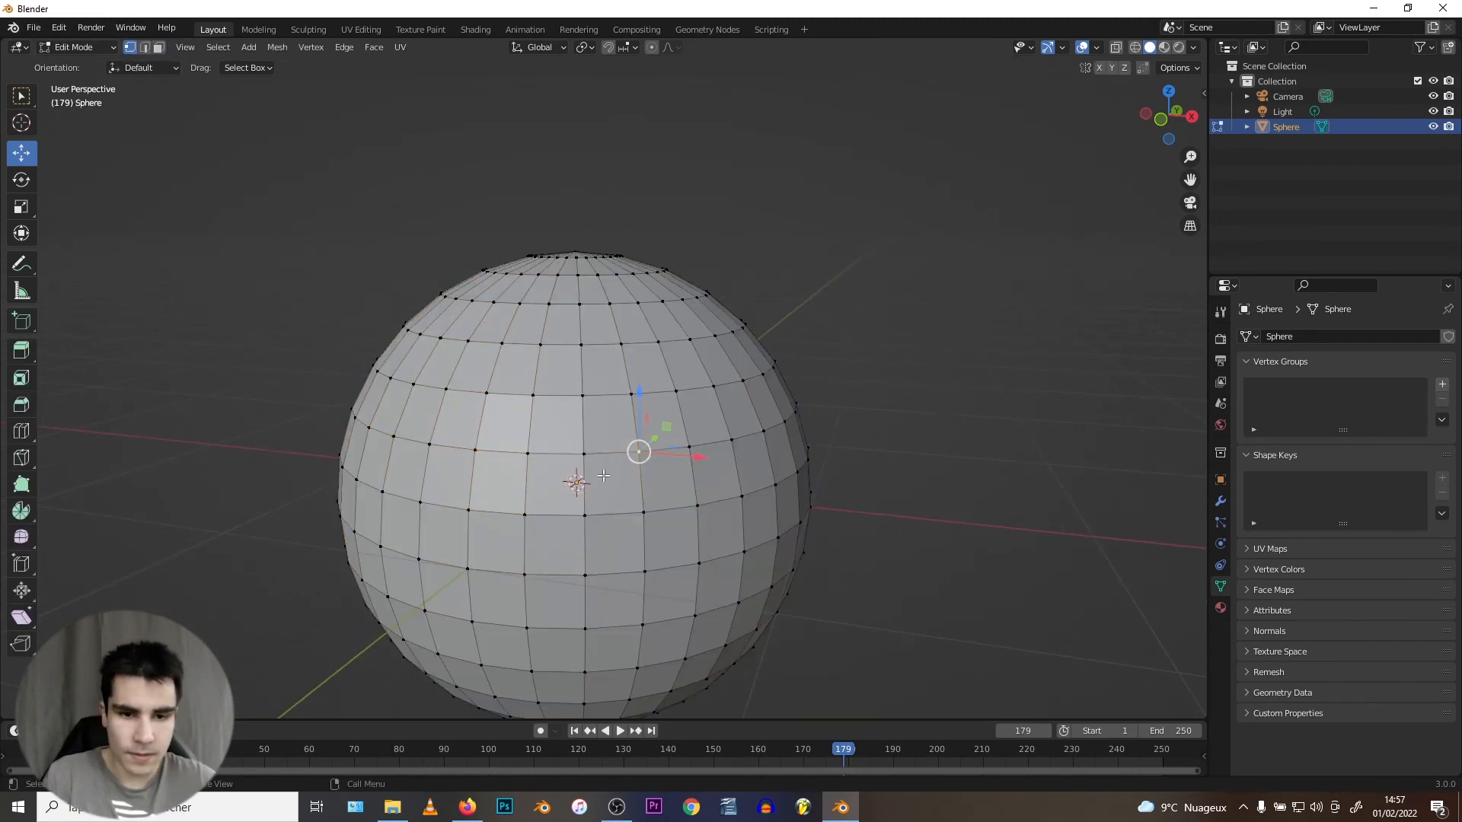
pyautogui.press('c')
pyautogui.moveTo(586, 457)
pyautogui.mouseDown()
pyautogui.moveTo(726, 440)
pyautogui.moveTo(746, 542)
pyautogui.moveTo(594, 578)
pyautogui.moveTo(629, 509)
pyautogui.moveTo(744, 507)
pyautogui.moveTo(734, 579)
pyautogui.moveTo(579, 620)
pyautogui.moveTo(519, 609)
pyautogui.mouseUp()
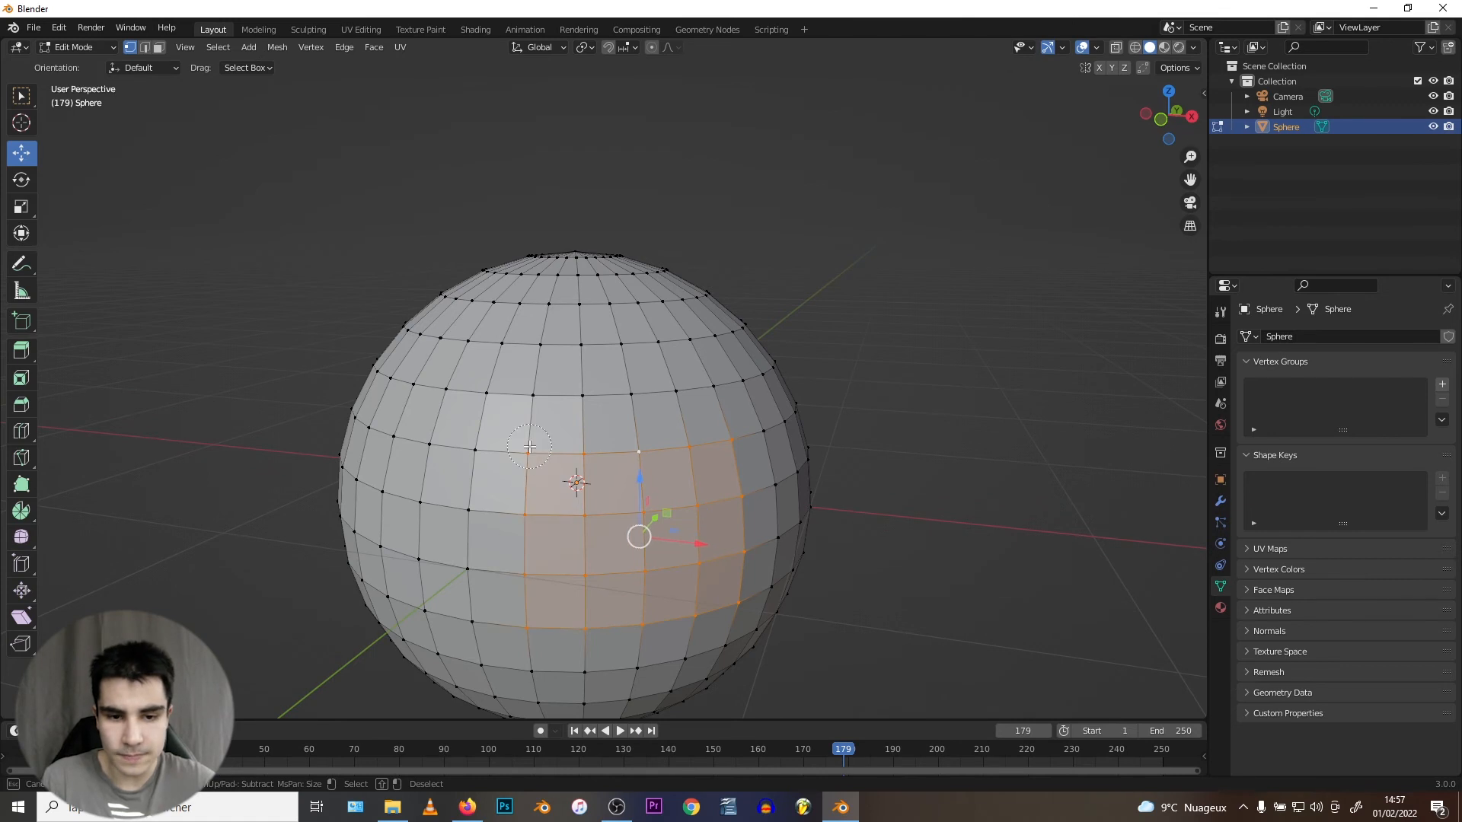
pyautogui.press('Escape')
pyautogui.scroll(-2, 511, 462)
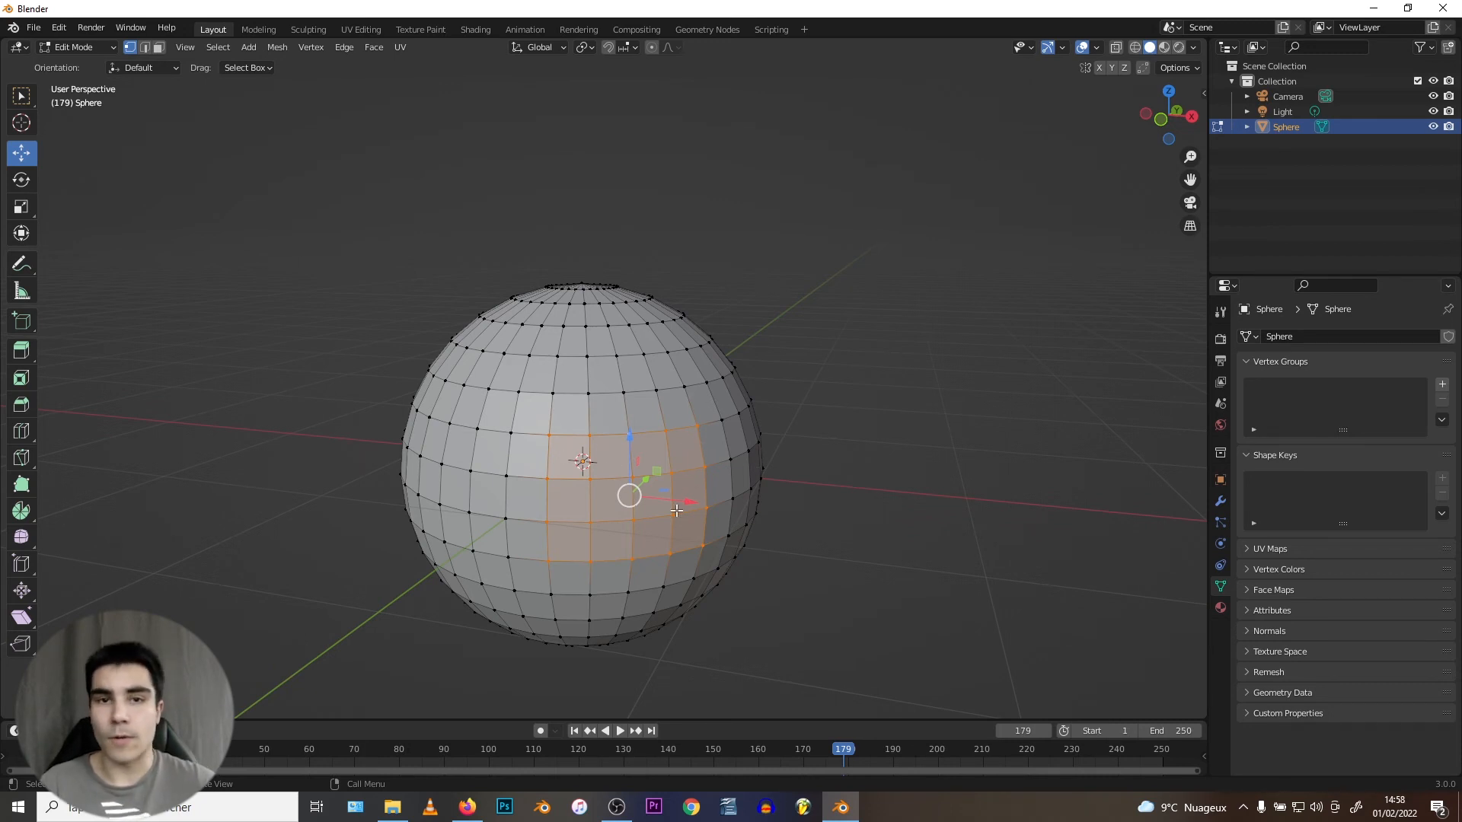
# Assign the selected patch to a new vertex group, clear the selection, and reselect the patch through the group.
pyautogui.scroll(2, 677, 511)
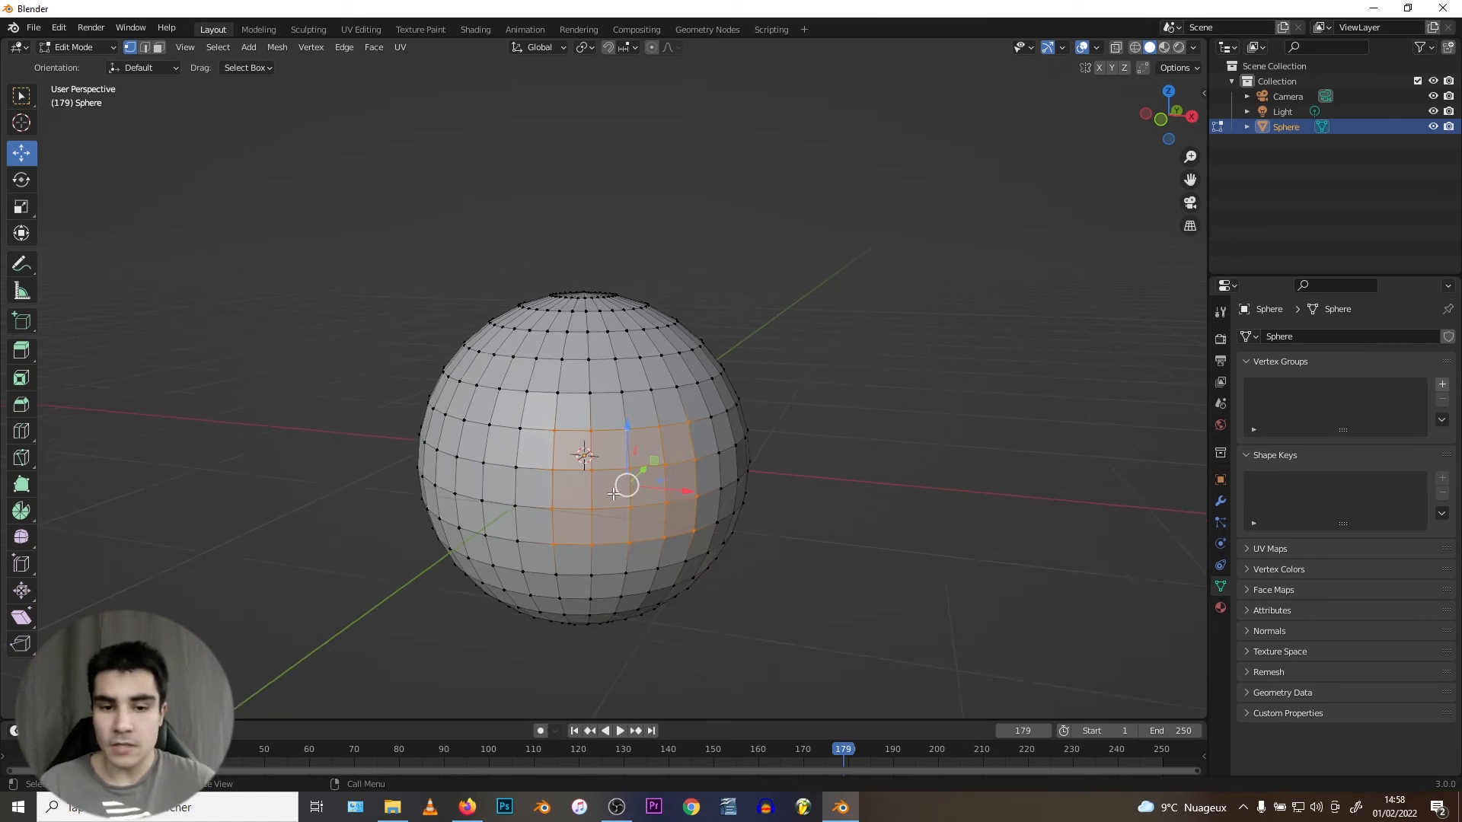
pyautogui.click(1442, 384)
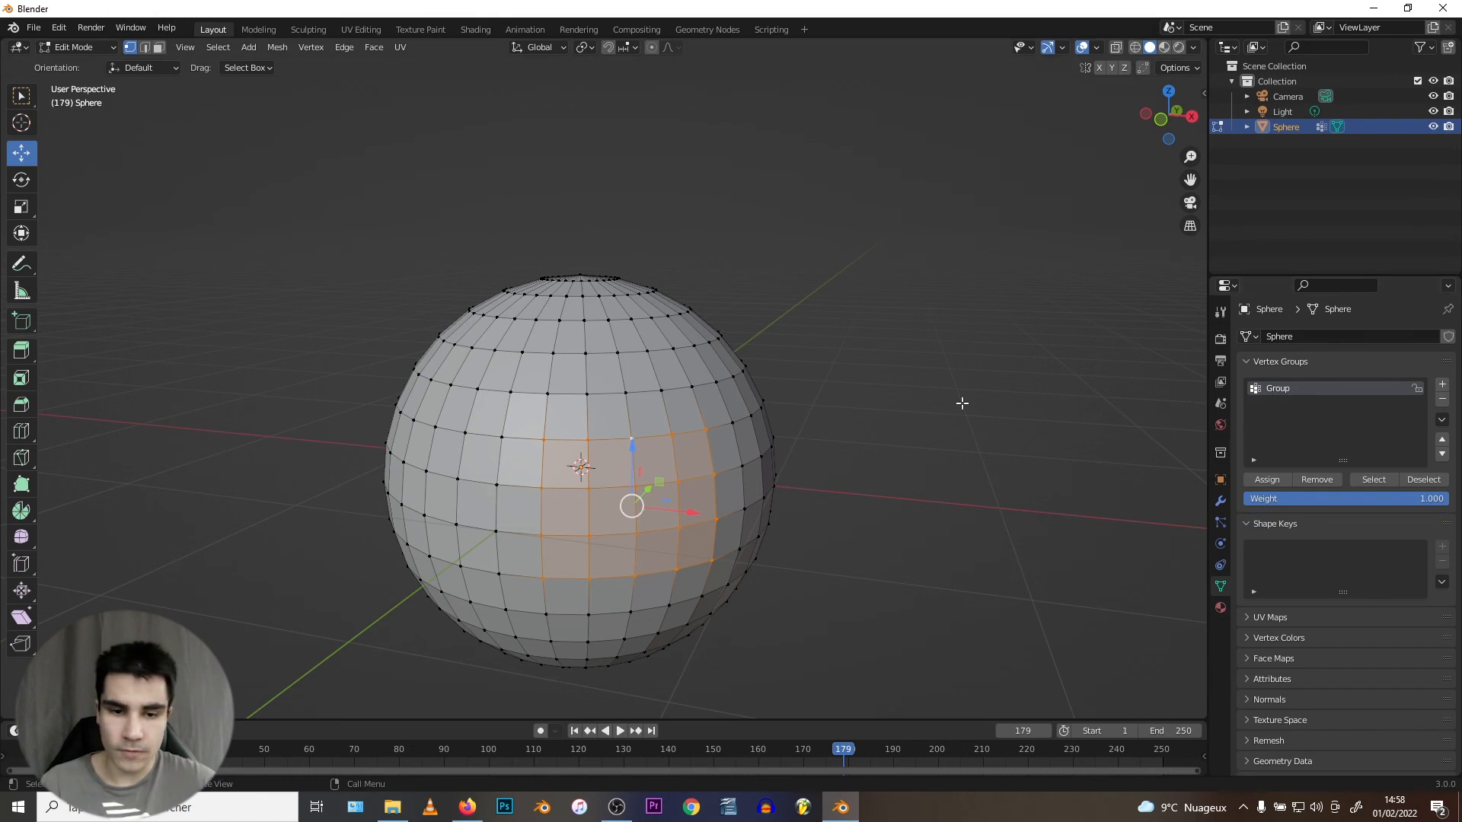
pyautogui.scroll(-1, 669, 379)
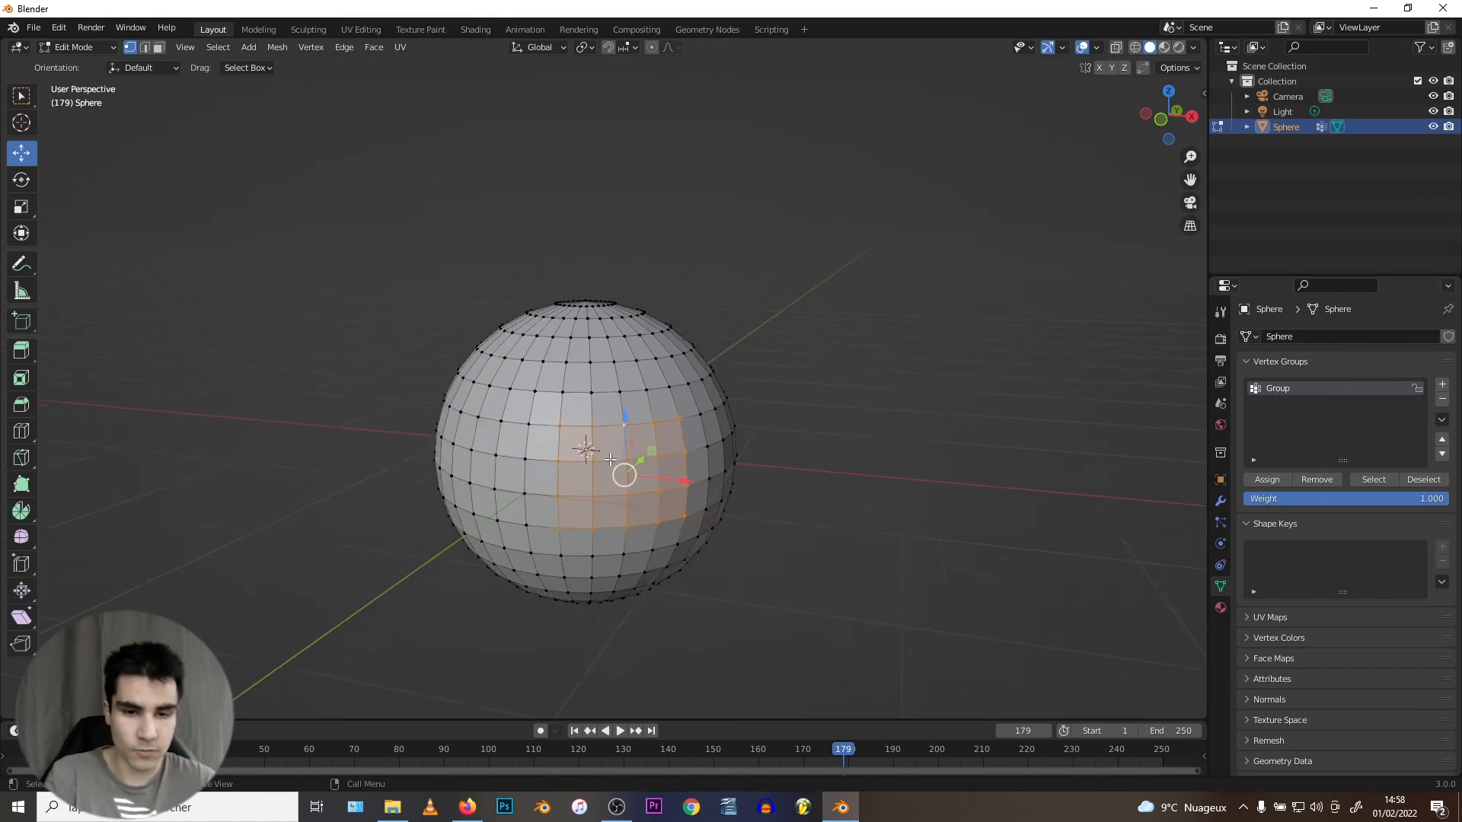
pyautogui.hotkey('alt', 'a')
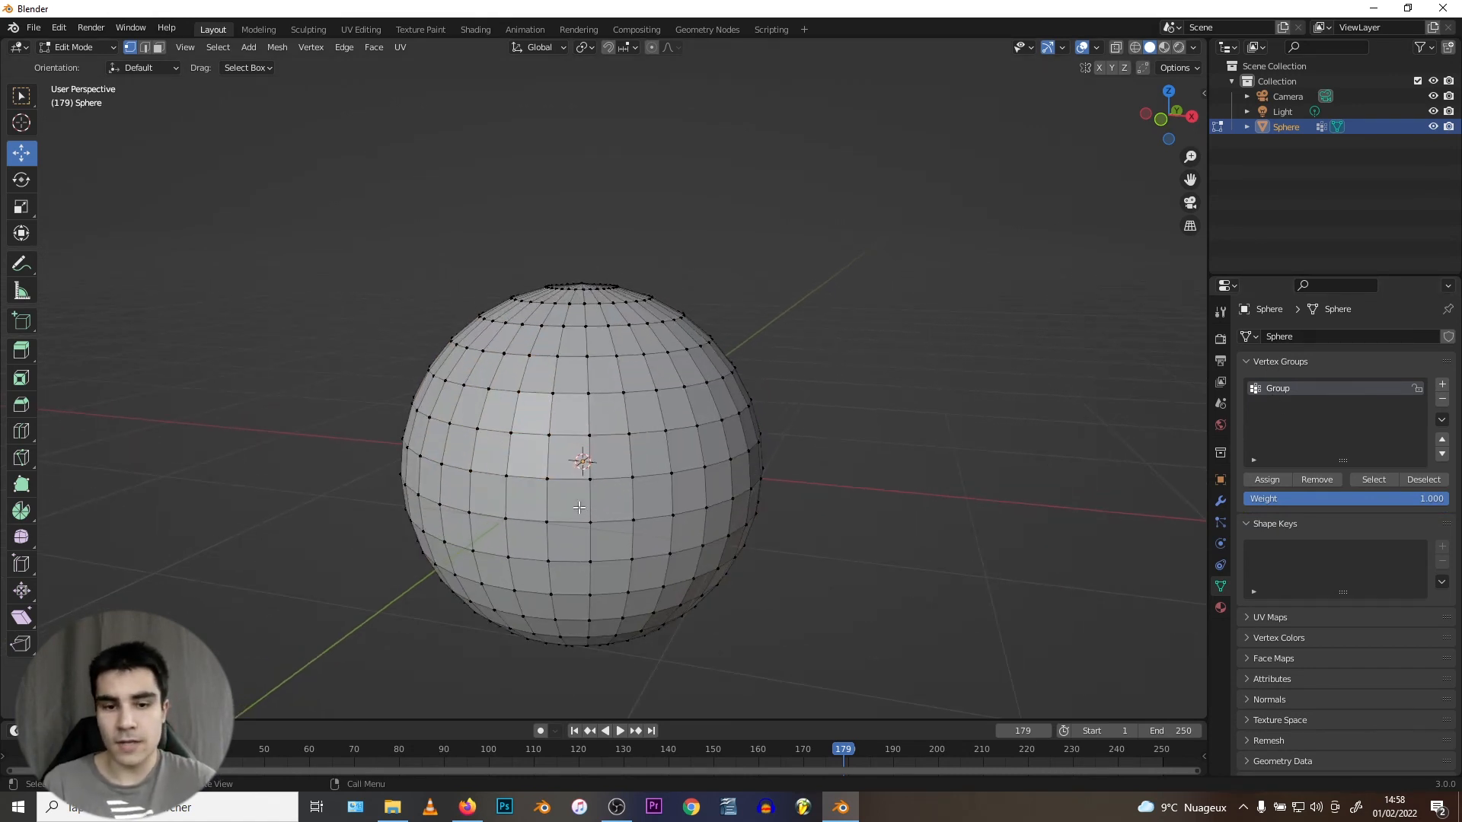
pyautogui.click(1373, 480)
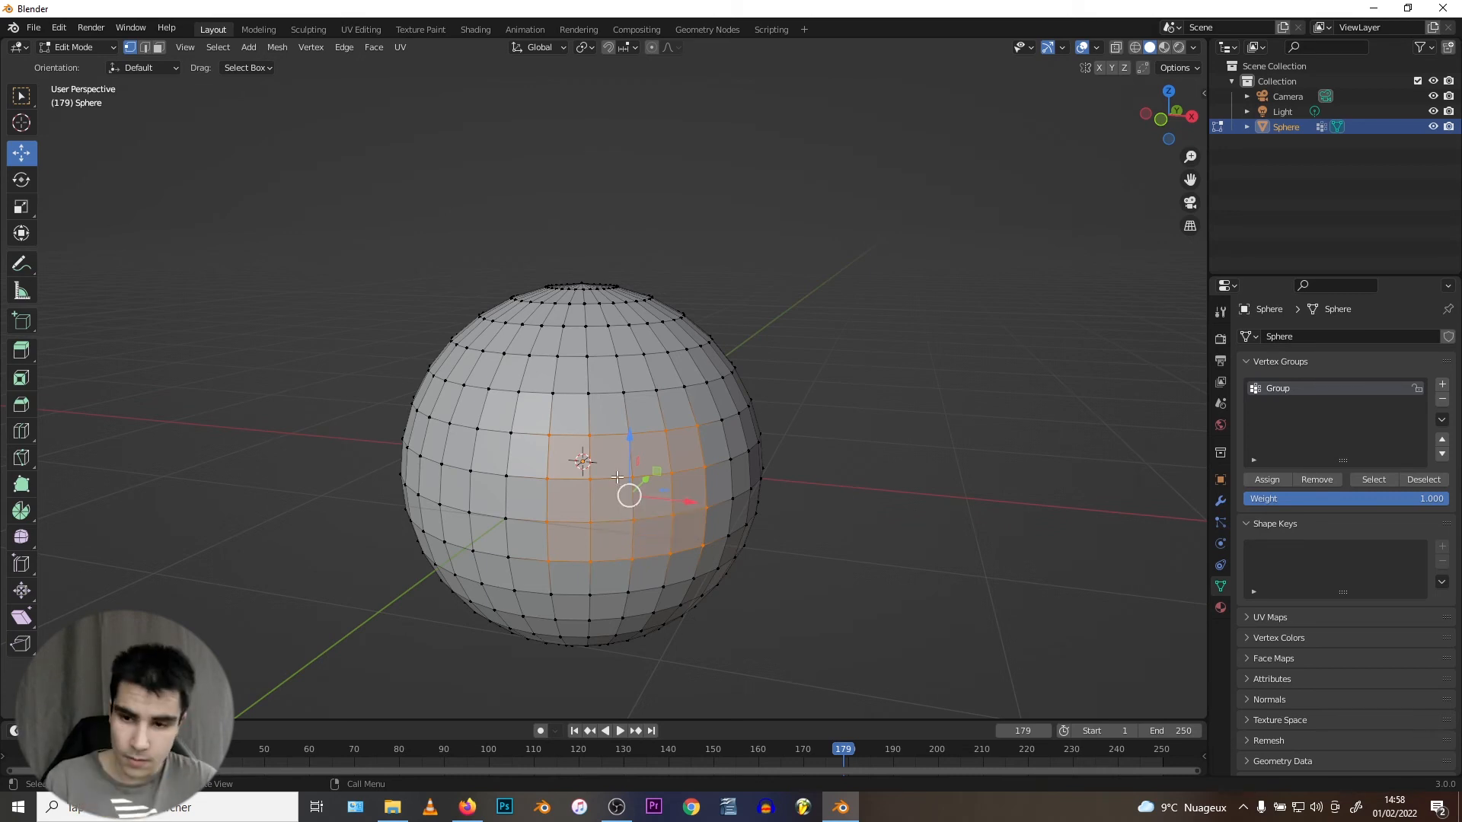
# In Object Mode, add a Basis shape key and a second shape key to the sphere, and raise the second key's value to 1.000.
pyautogui.press('Tab')
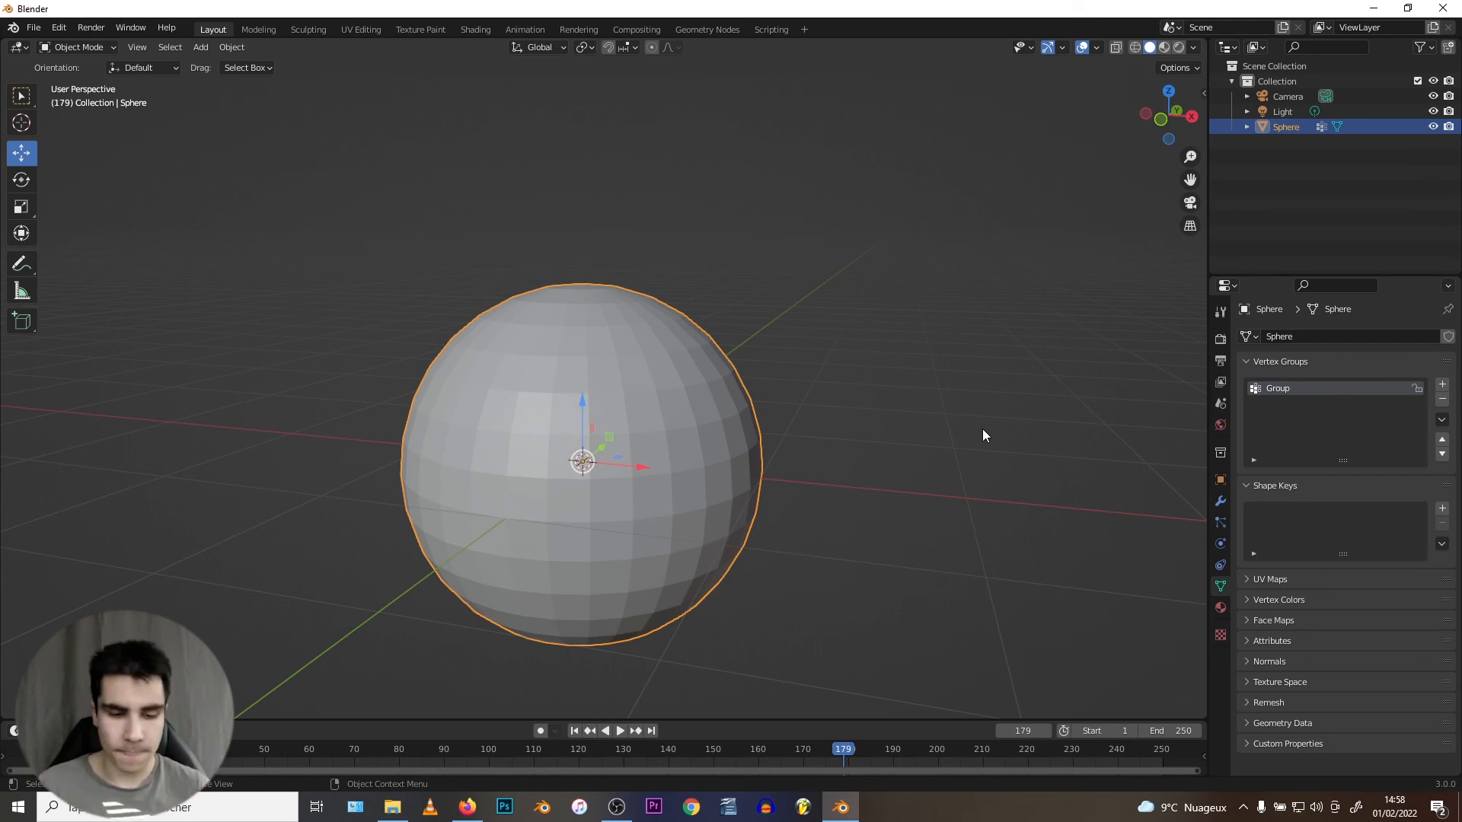
pyautogui.press('Tab')
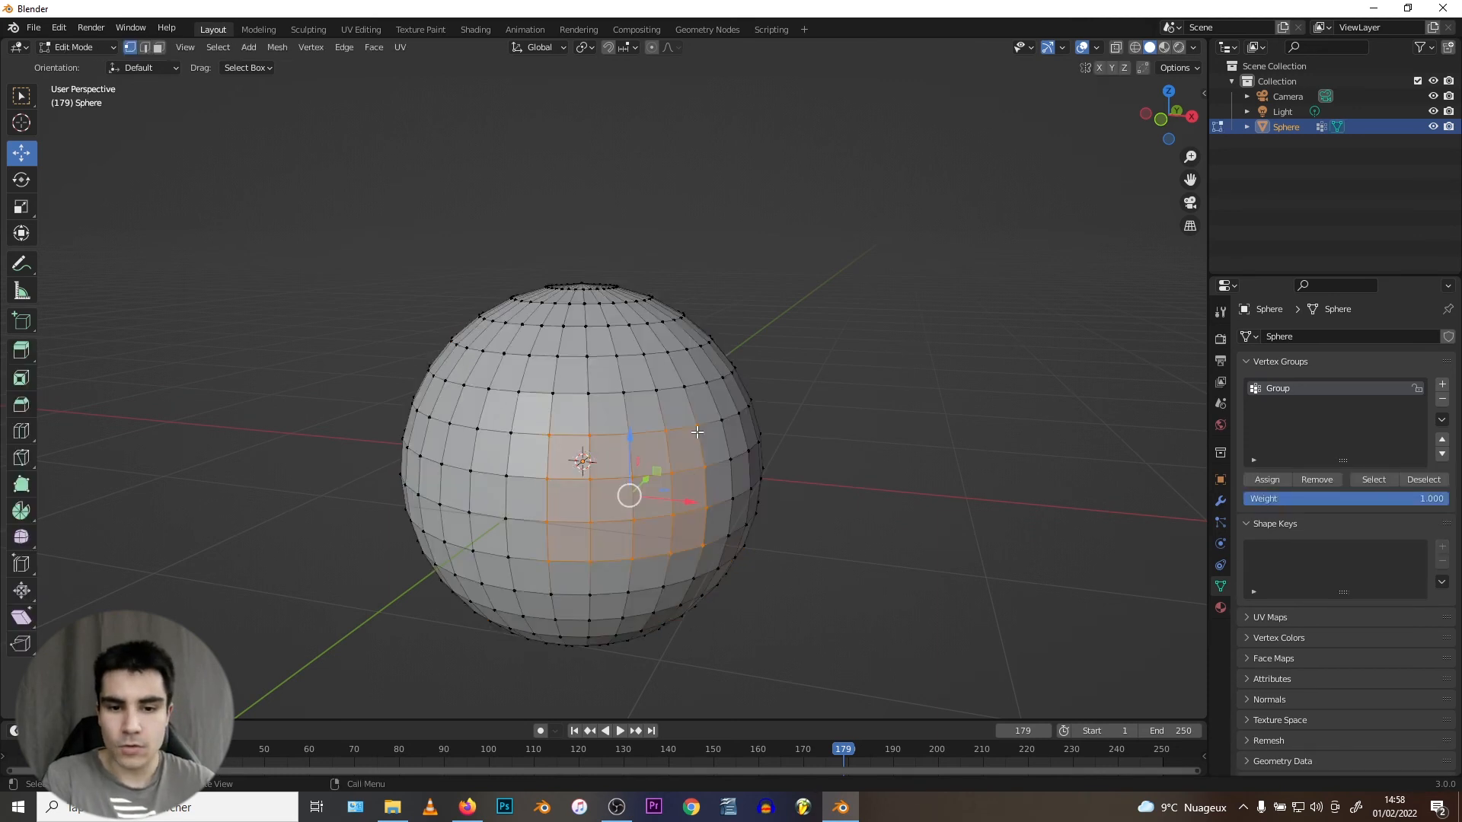
pyautogui.press('Tab')
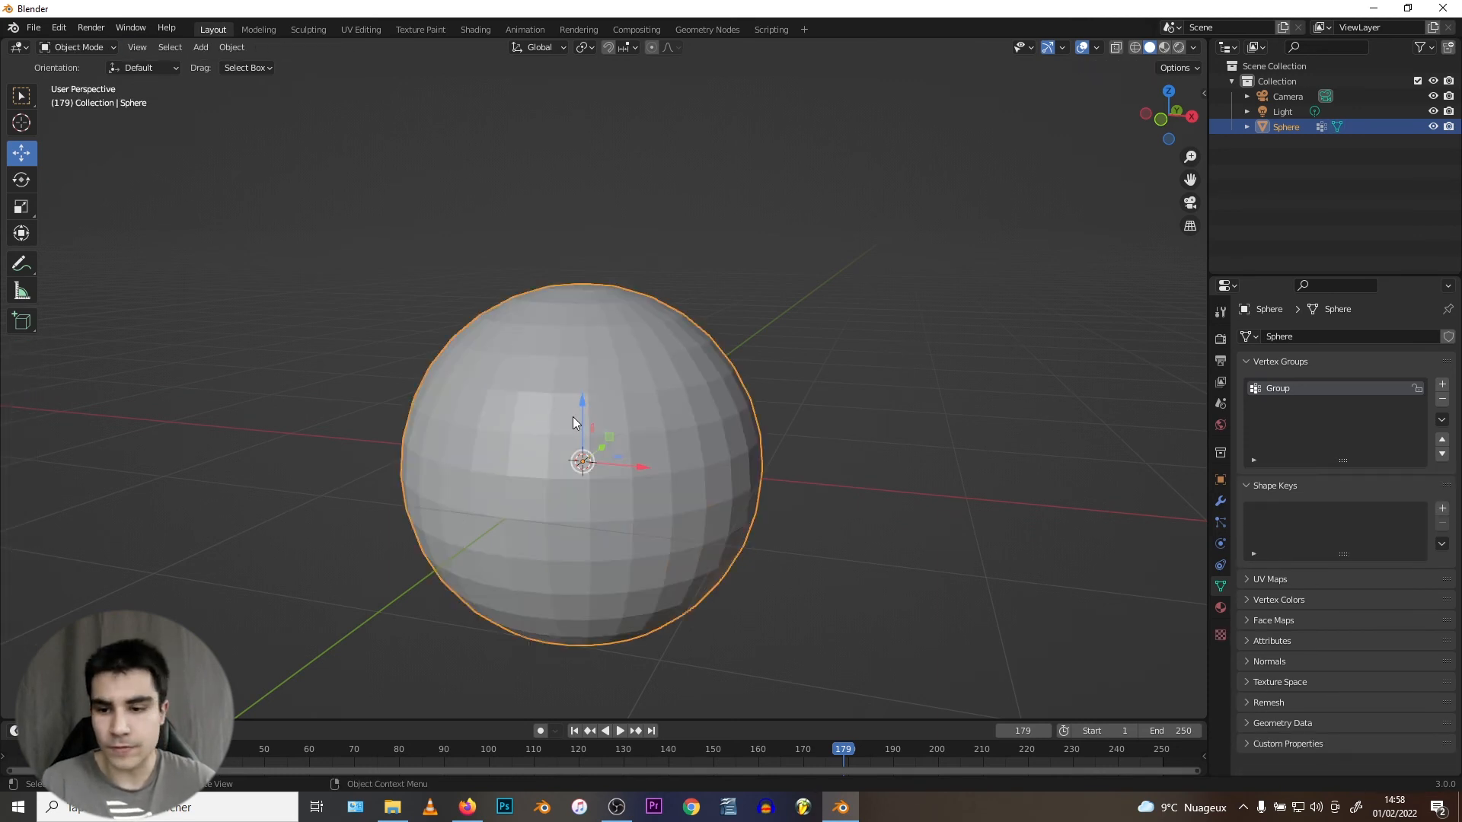
pyautogui.click(1441, 509)
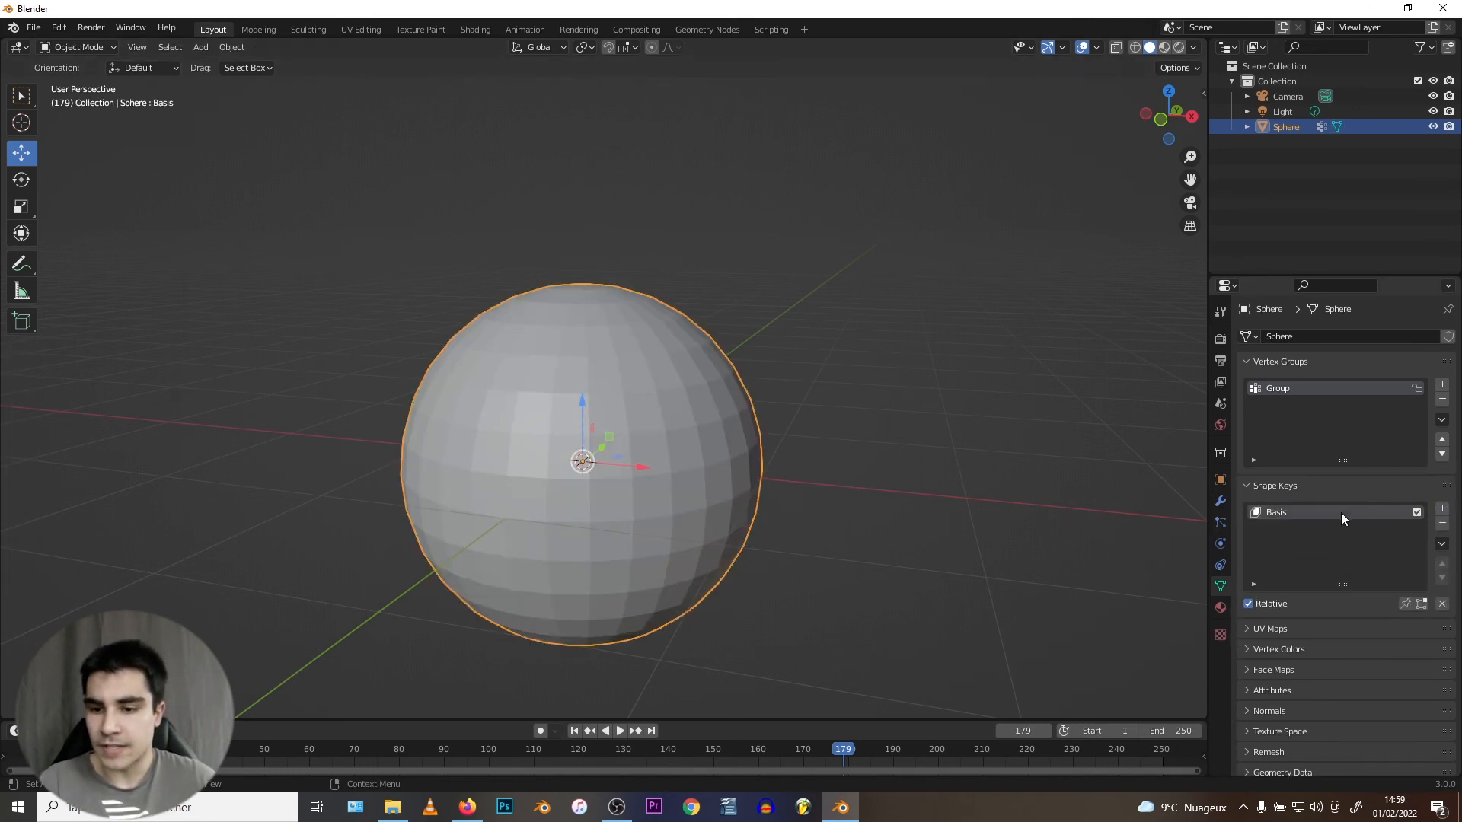
pyautogui.click(1441, 508)
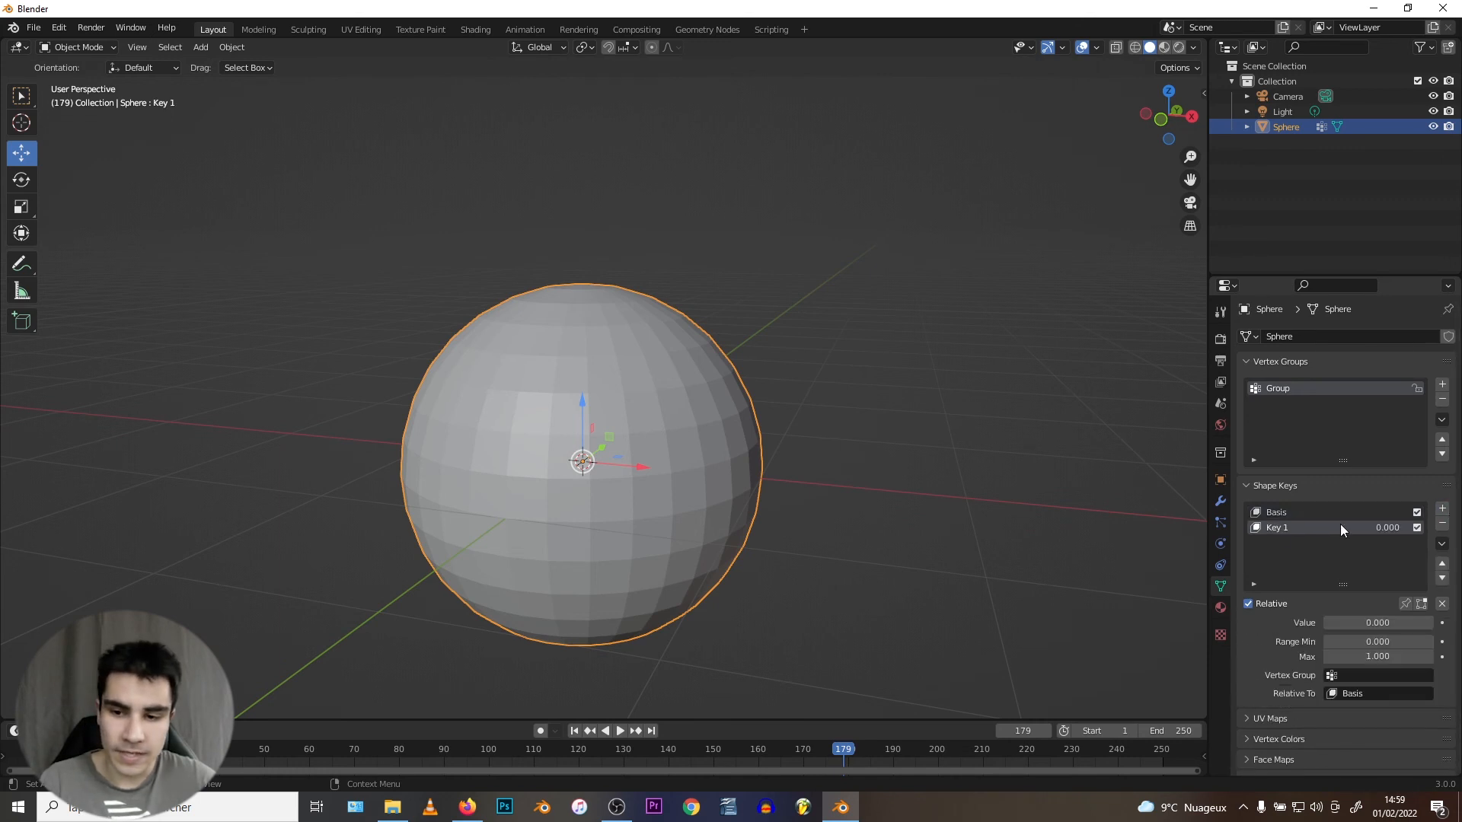
pyautogui.moveTo(1347, 621); pyautogui.dragTo(1432, 622)
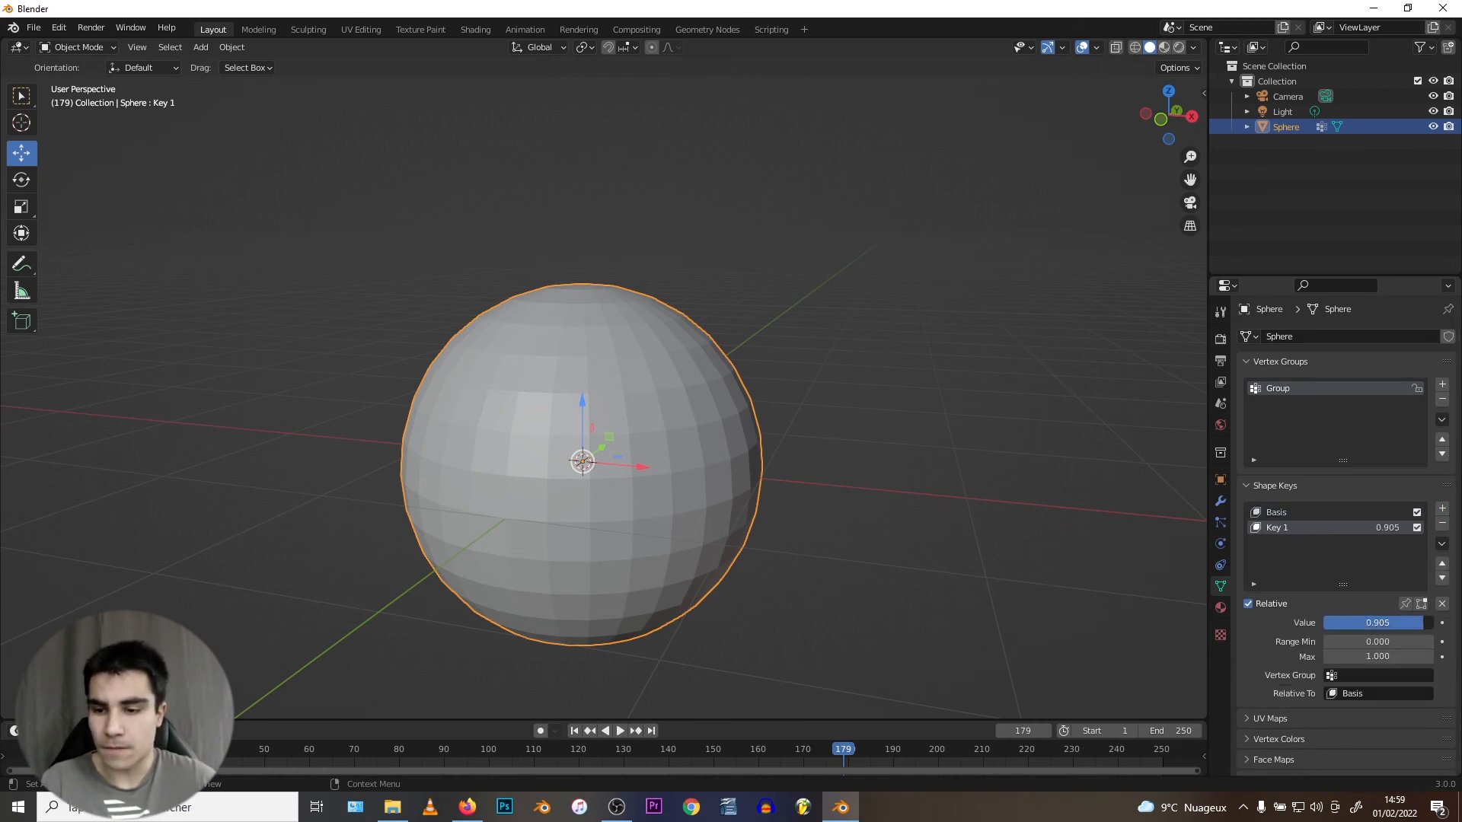
# Move the selected patch away from the sphere in Edit Mode to shape the second key, and reduce the key's value to its minimum in Object Mode.
pyautogui.press('Tab')
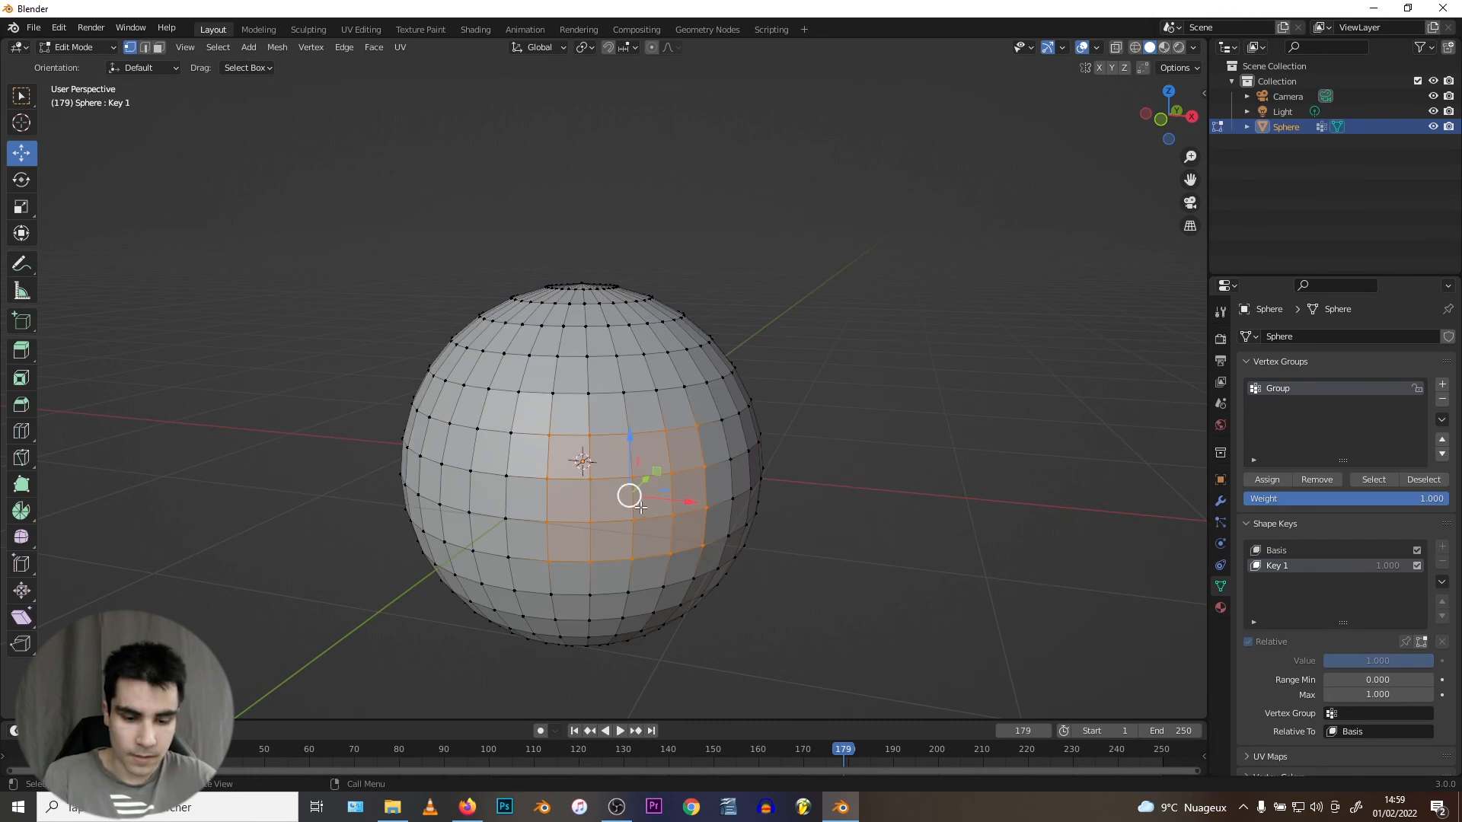
pyautogui.press('g')
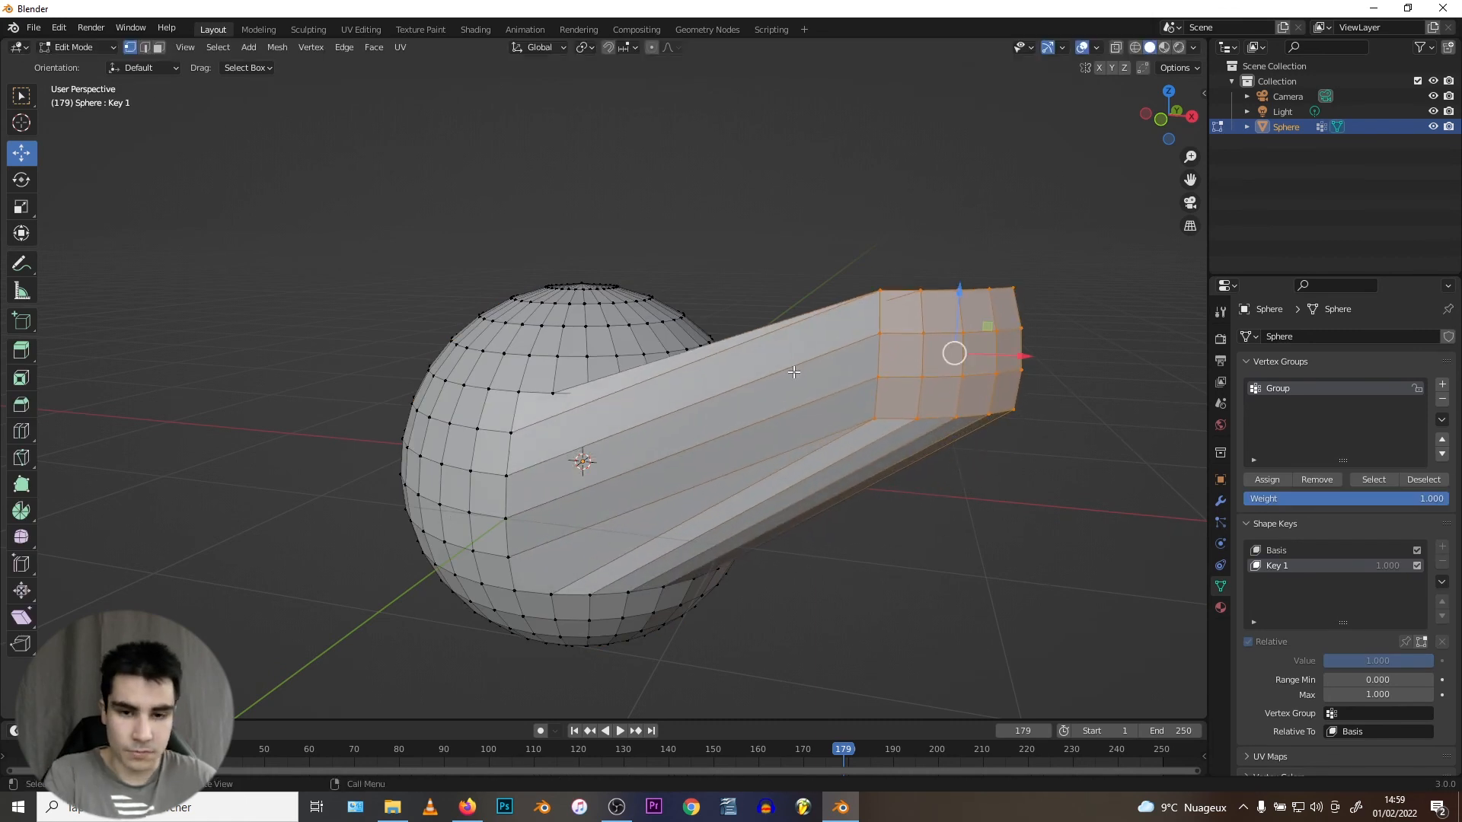
pyautogui.click(956, 349)
pyautogui.press('Tab')
pyautogui.moveTo(1390, 619); pyautogui.dragTo(1325, 622)
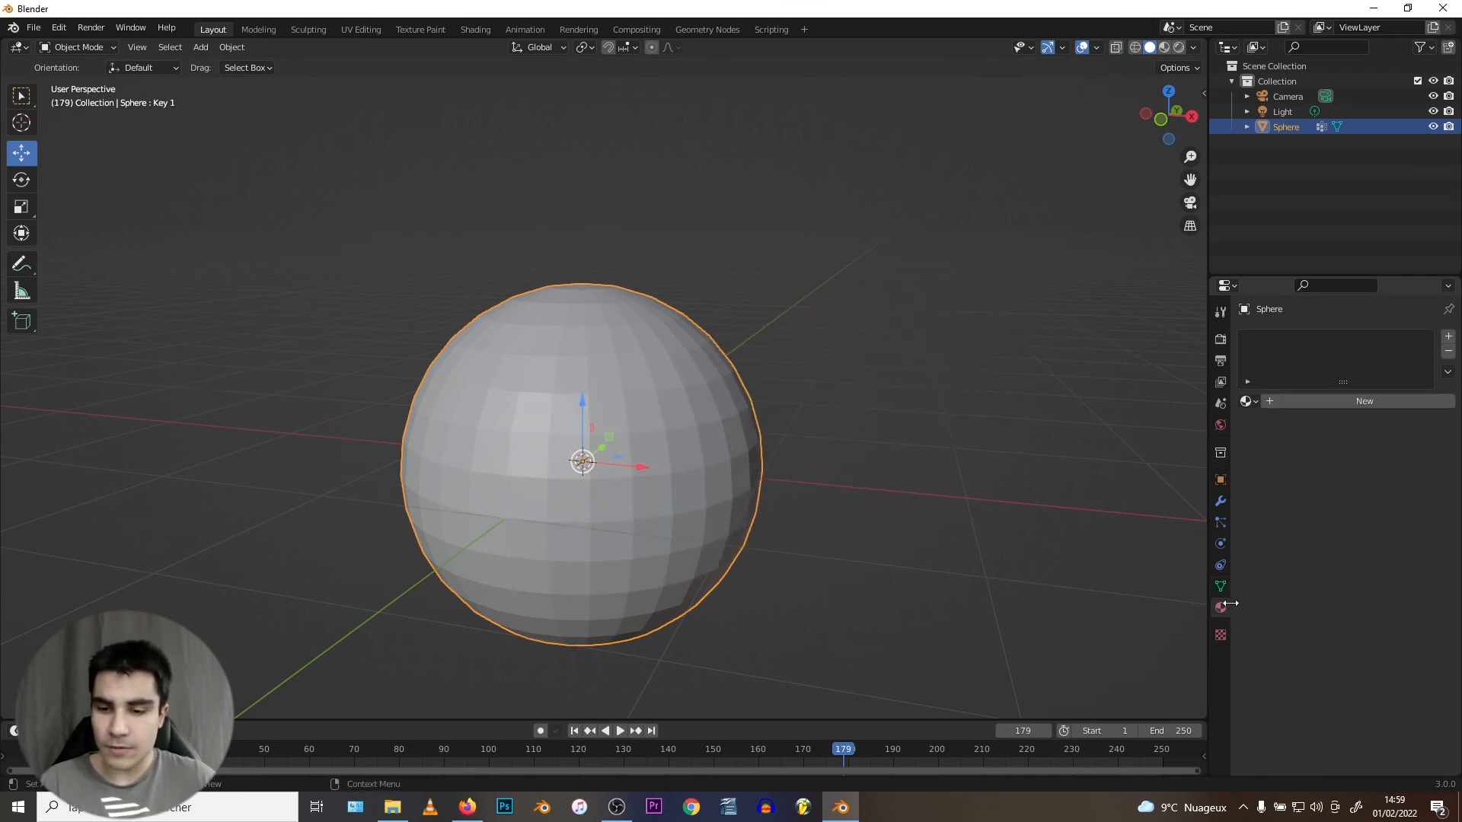
# Create a new material with a light blue base color for the sphere and display it in Material Preview shading.
pyautogui.click(1352, 401)
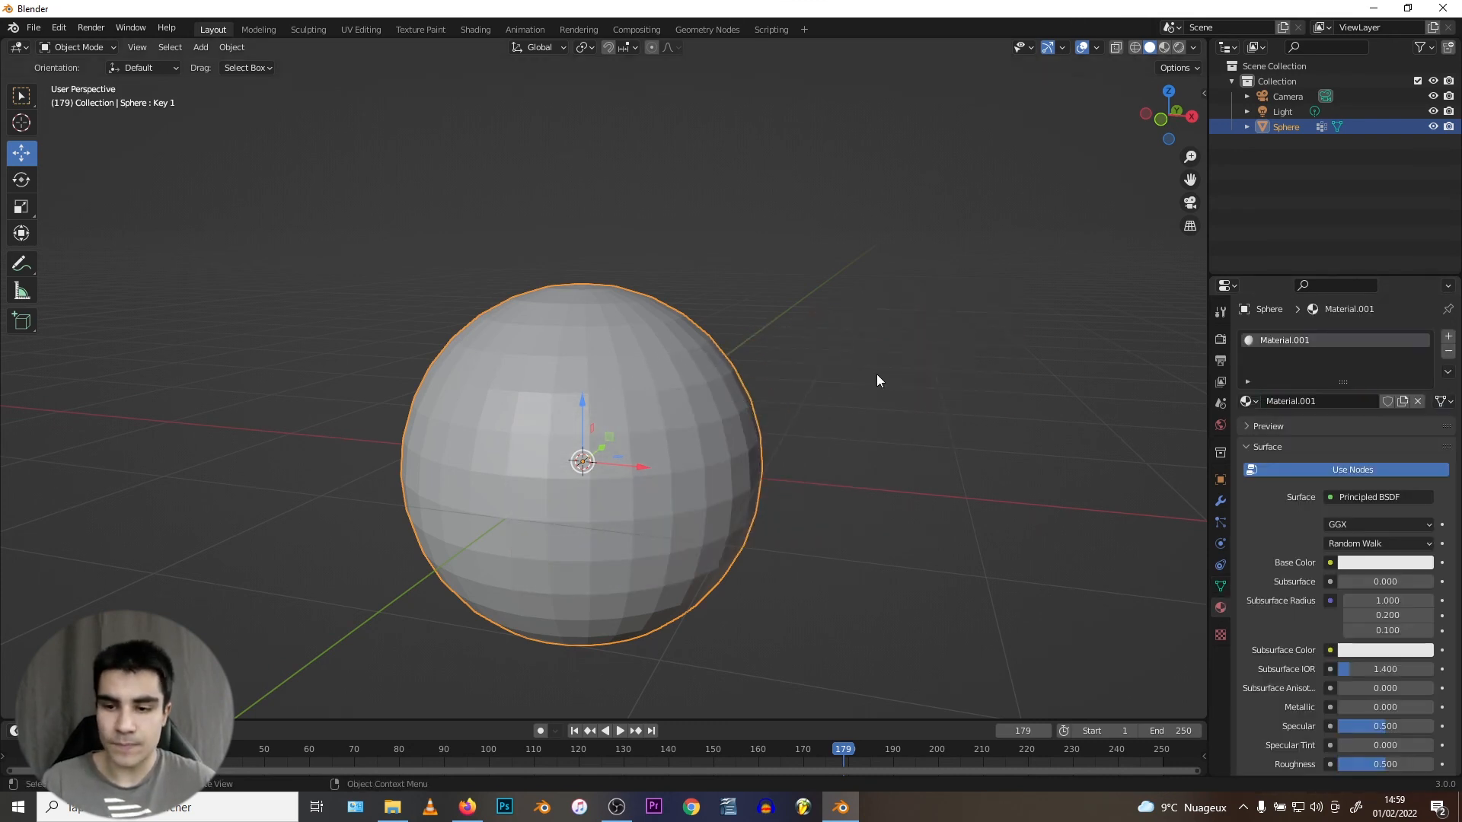
pyautogui.press('z')
pyautogui.click(615, 464)
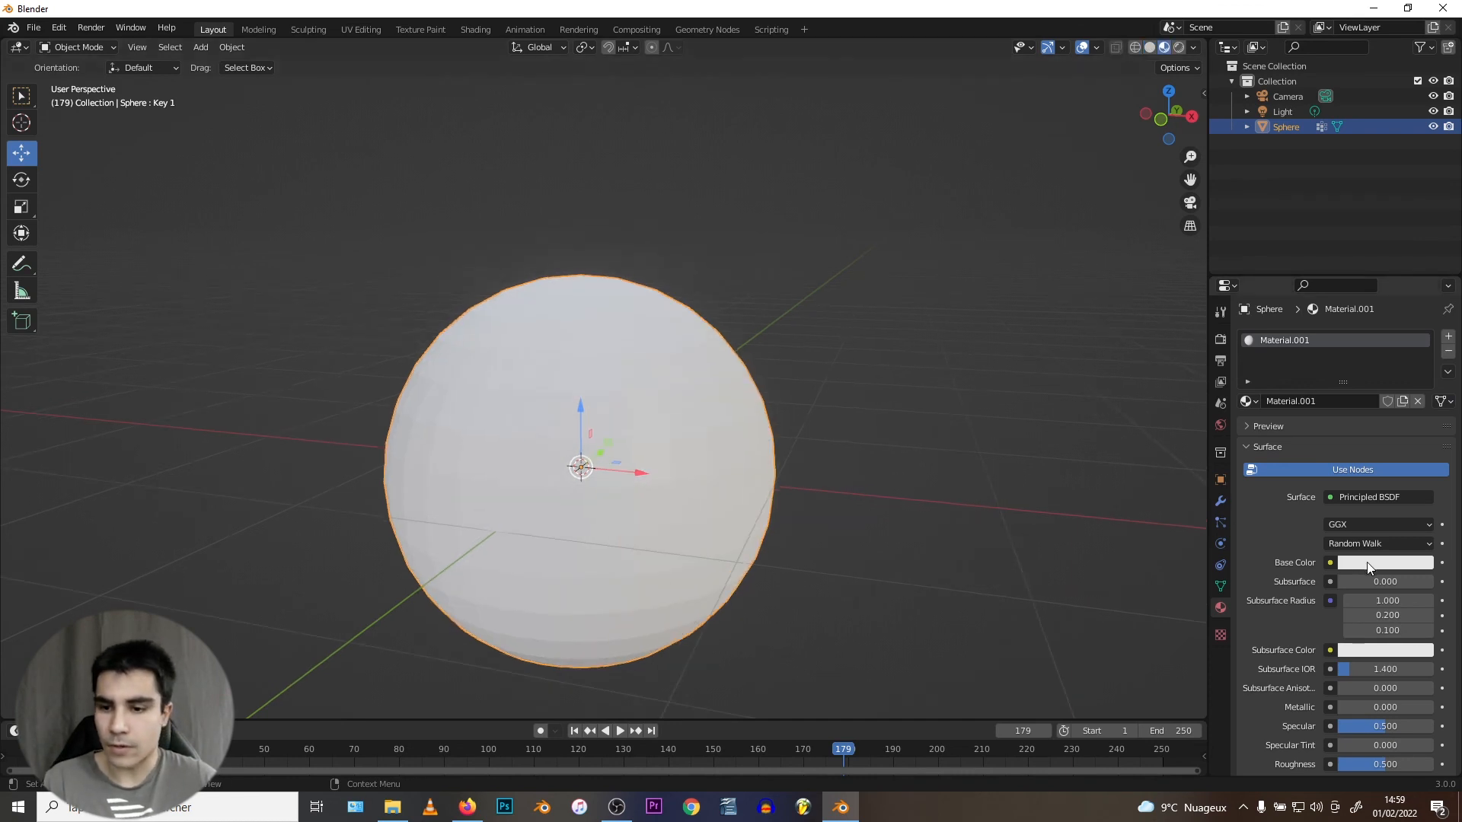
pyautogui.click(1369, 563)
pyautogui.click(1386, 375)
pyautogui.moveTo(1385, 375)
pyautogui.mouseDown()
pyautogui.moveTo(1335, 362)
pyautogui.moveTo(1318, 379)
pyautogui.moveTo(1360, 445)
pyautogui.moveTo(1374, 370)
pyautogui.moveTo(1323, 420)
pyautogui.moveTo(1376, 402)
pyautogui.moveTo(1362, 381)
pyautogui.mouseUp()
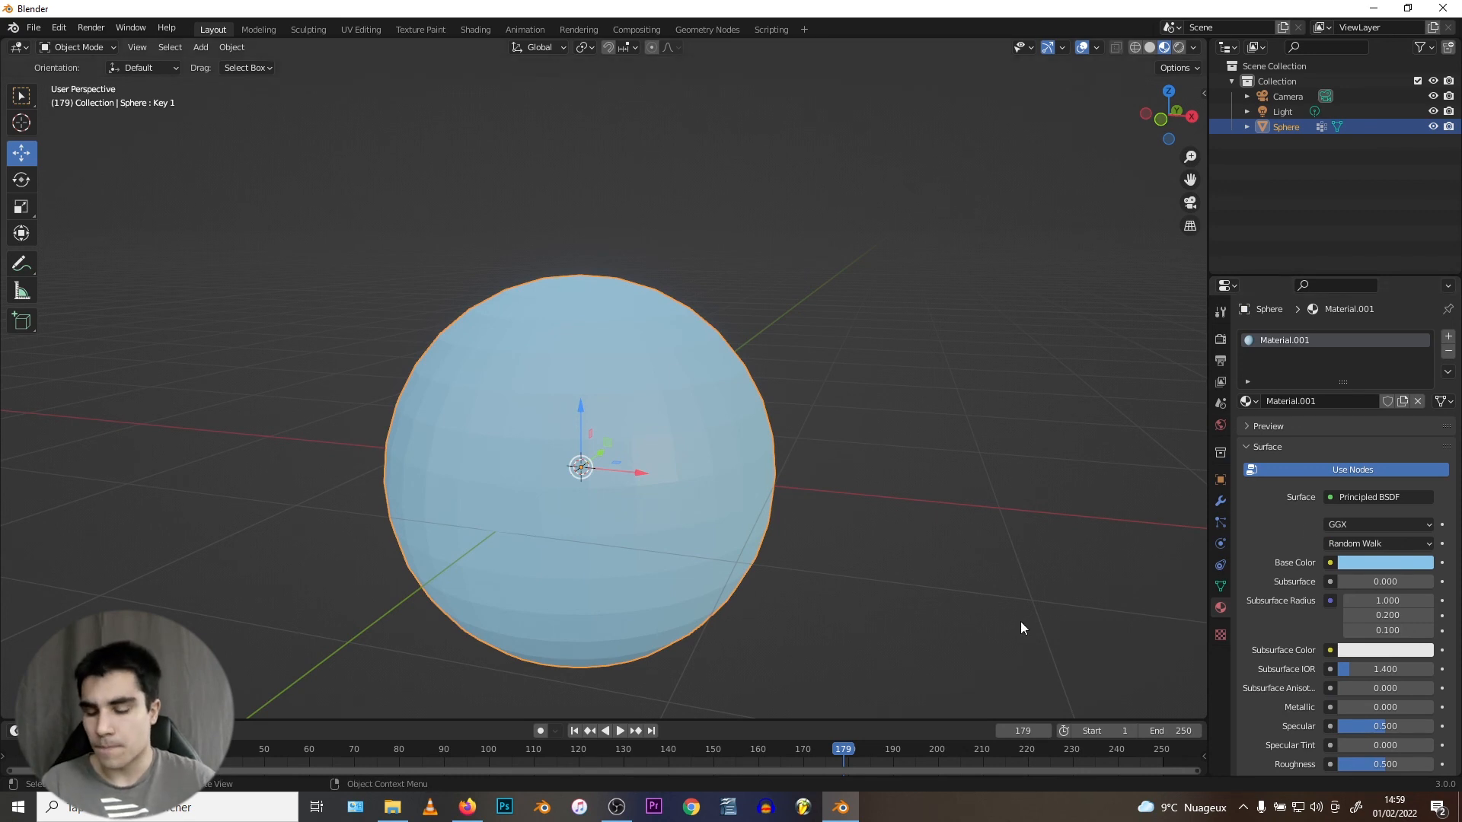
# View the texture properties and return to the sphere's material properties.
pyautogui.click(1220, 636)
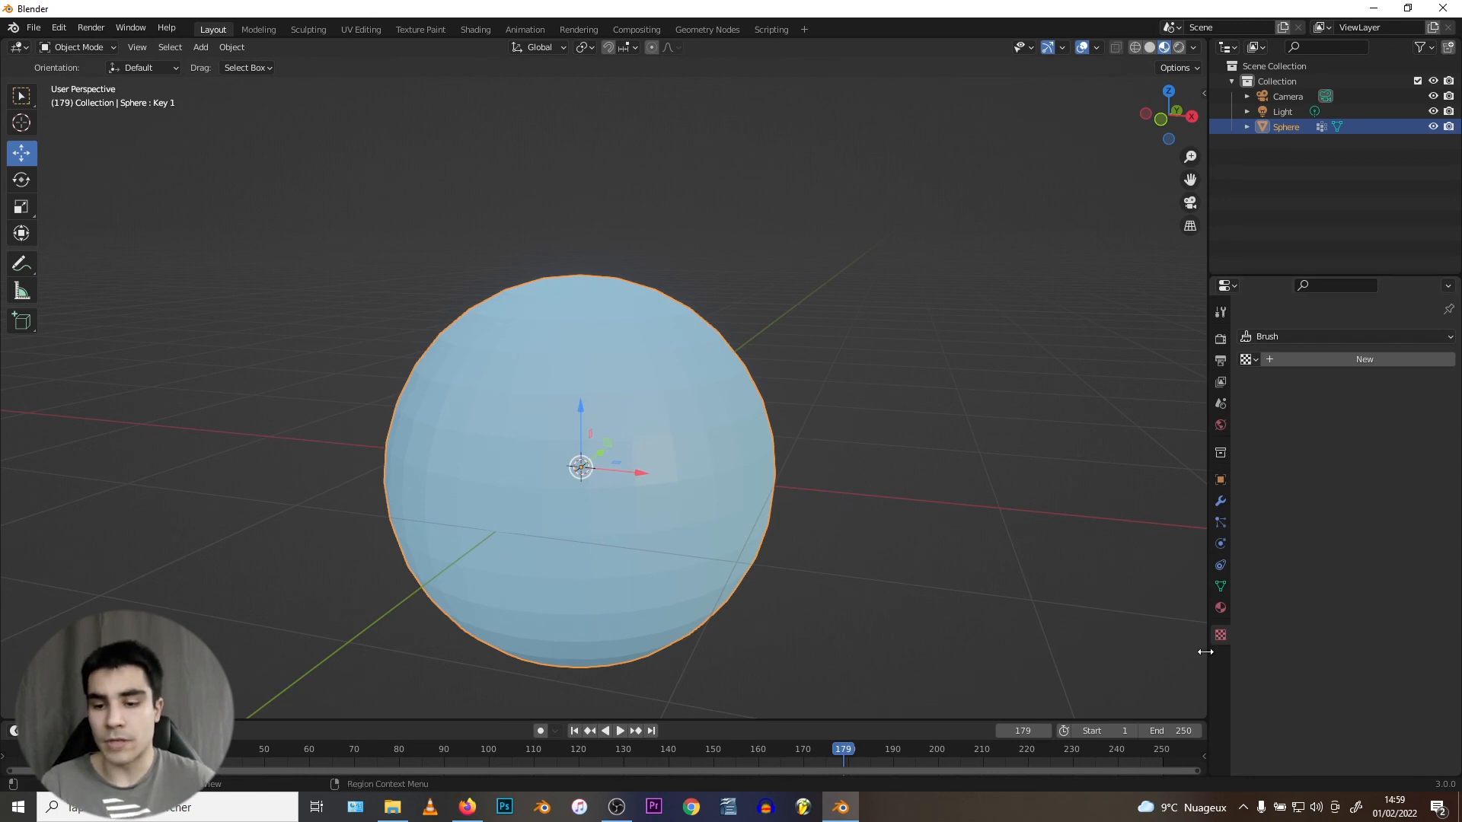
pyautogui.click(1219, 608)
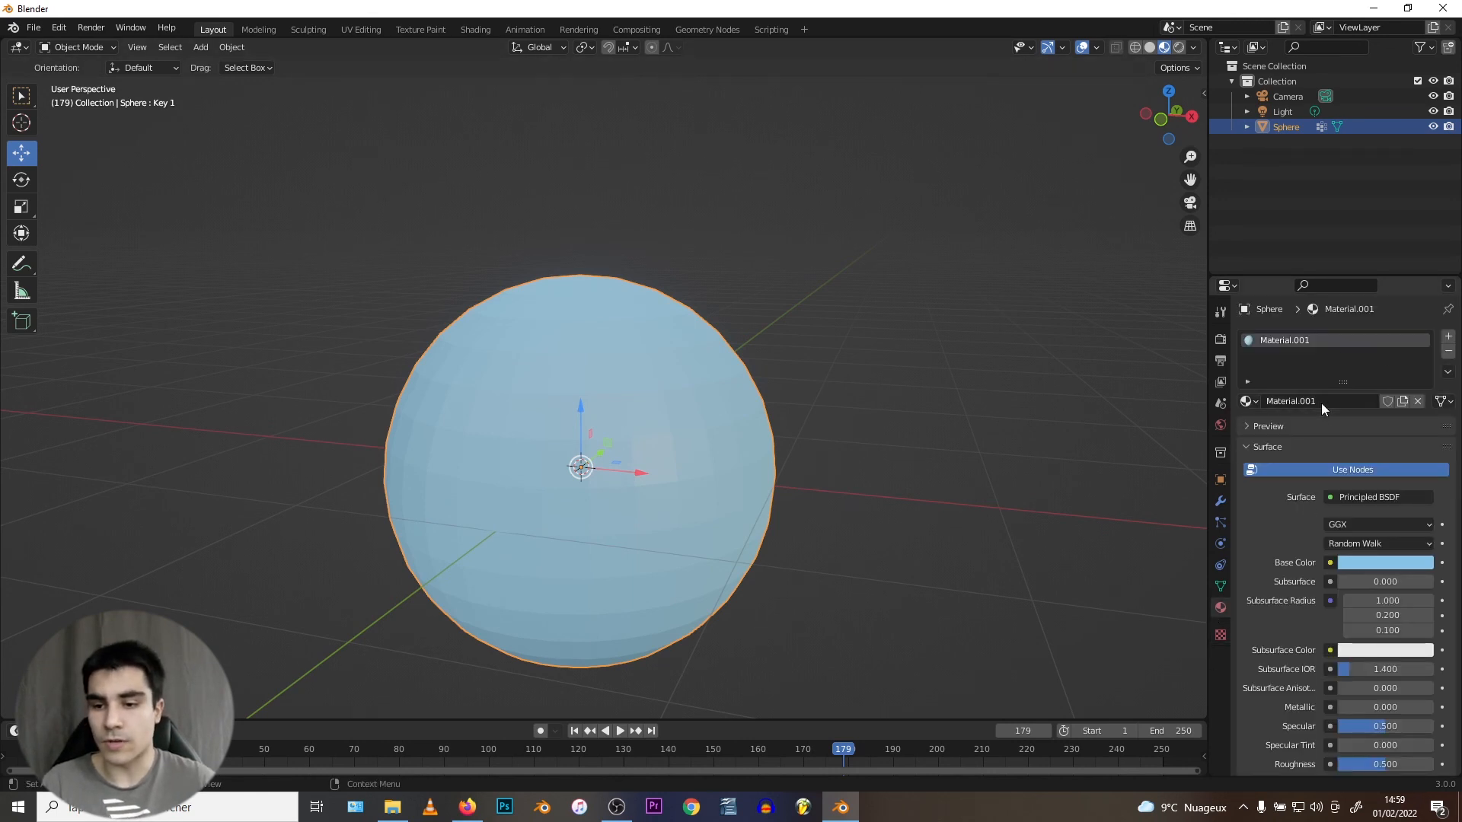